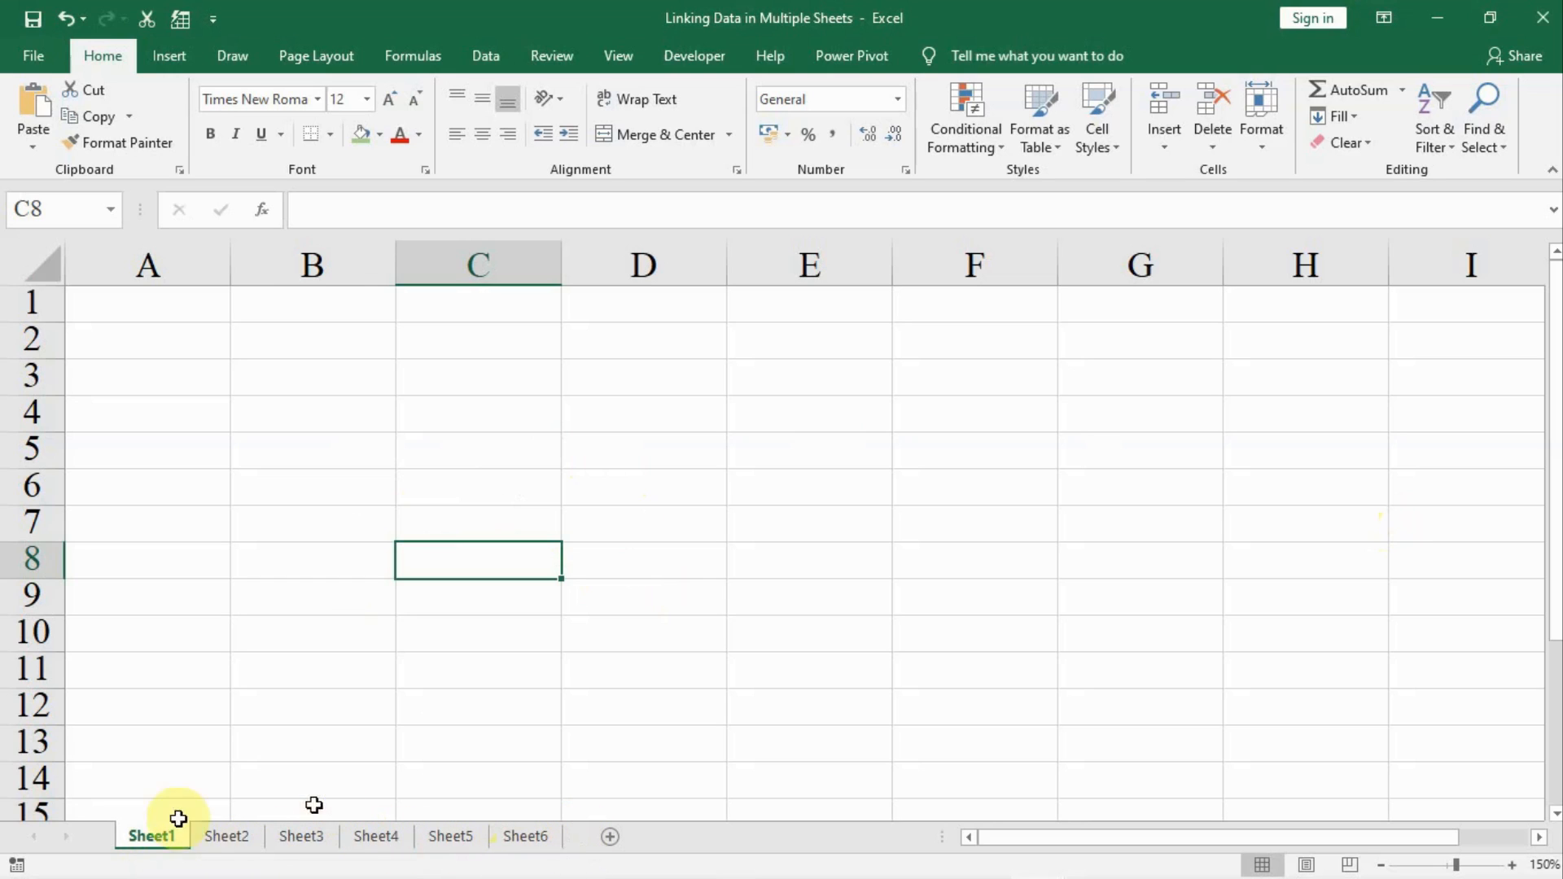
Rename Sheet1 as Travel and Sheet2 as Food
{"action": "double_click", "coordinate": [152, 839]}
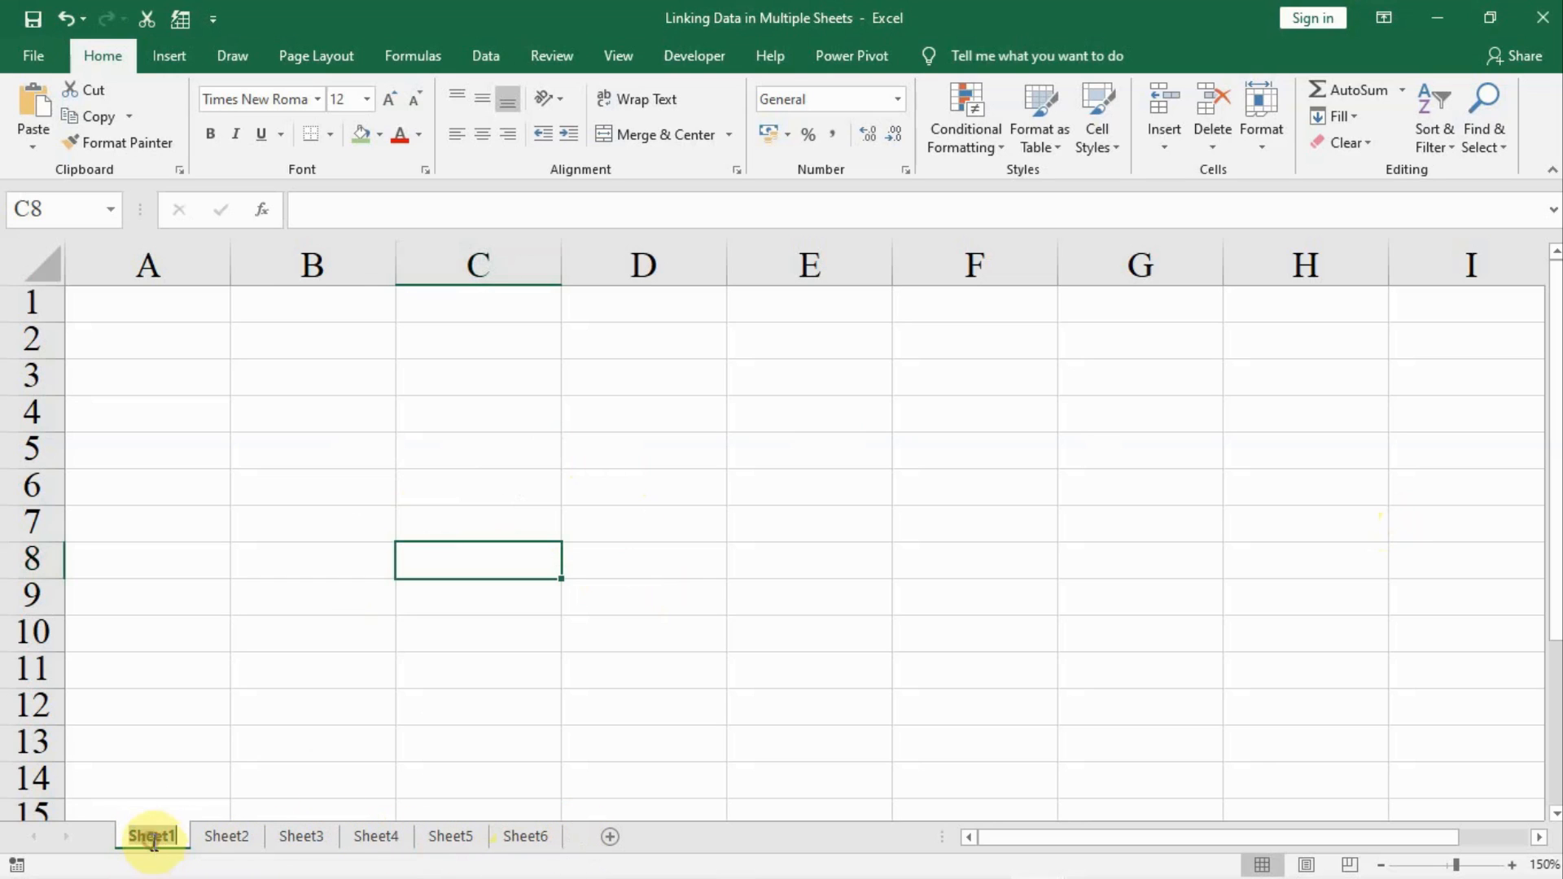
{"action": "type", "text": "Tr"}
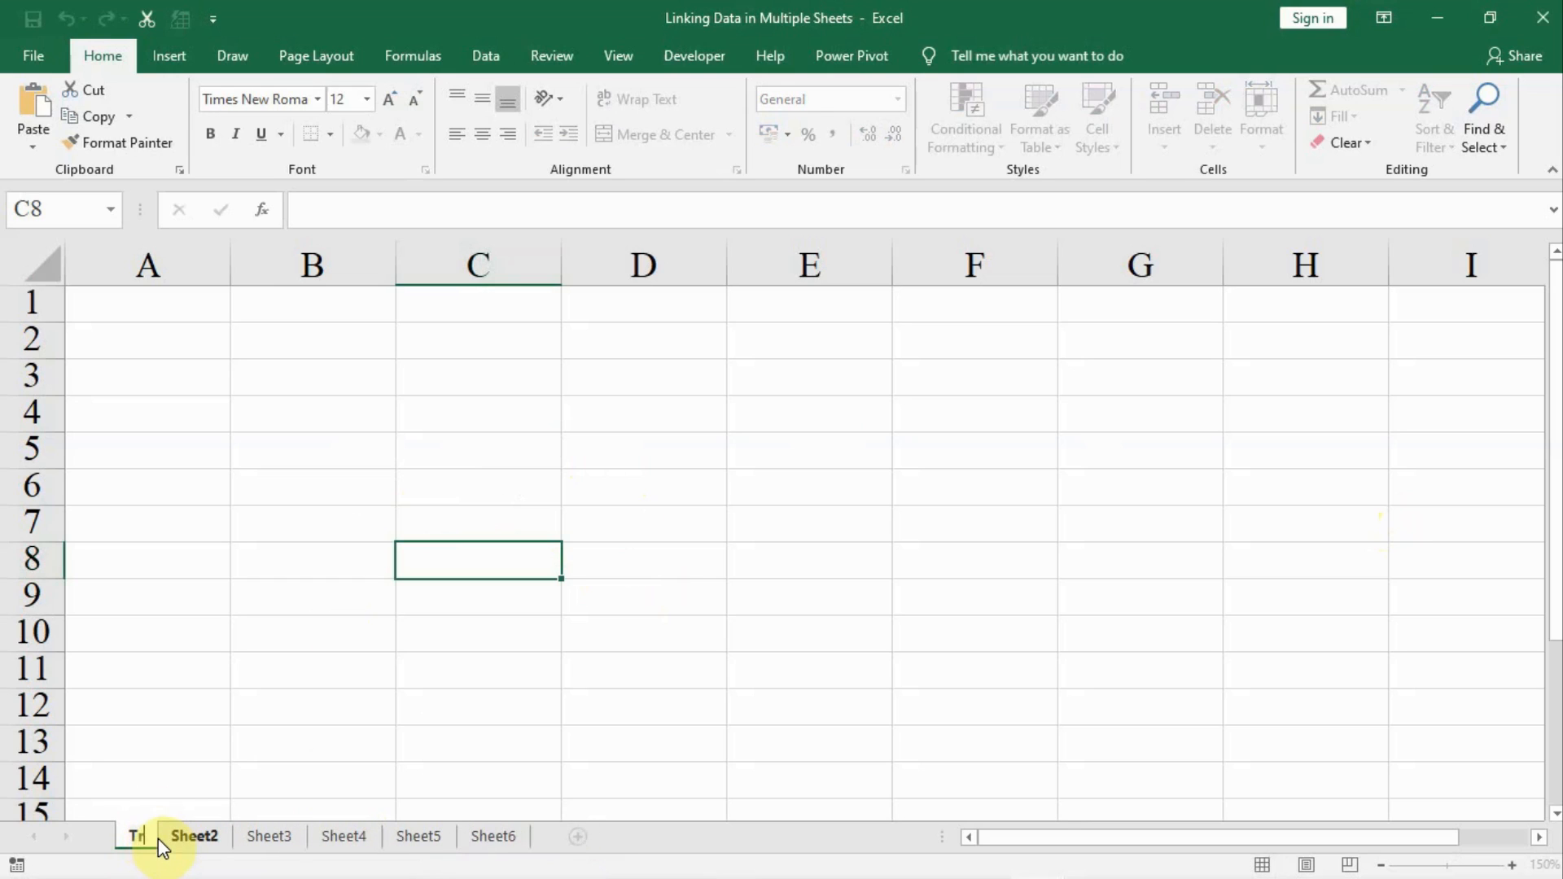
{"action": "type", "text": "avel"}
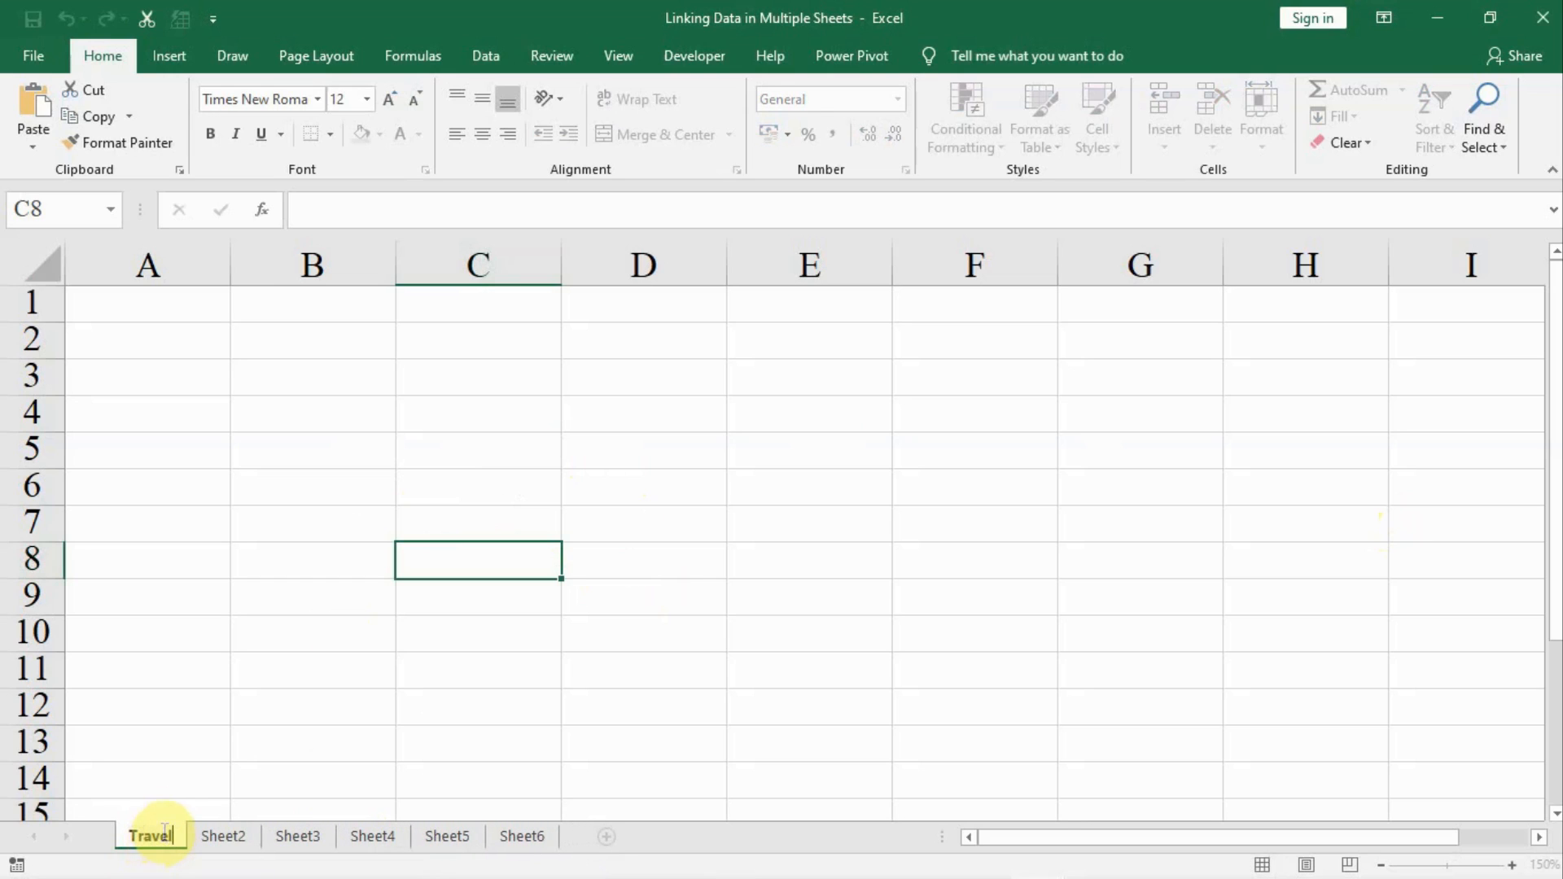
{"action": "left_click", "coordinate": [223, 839]}
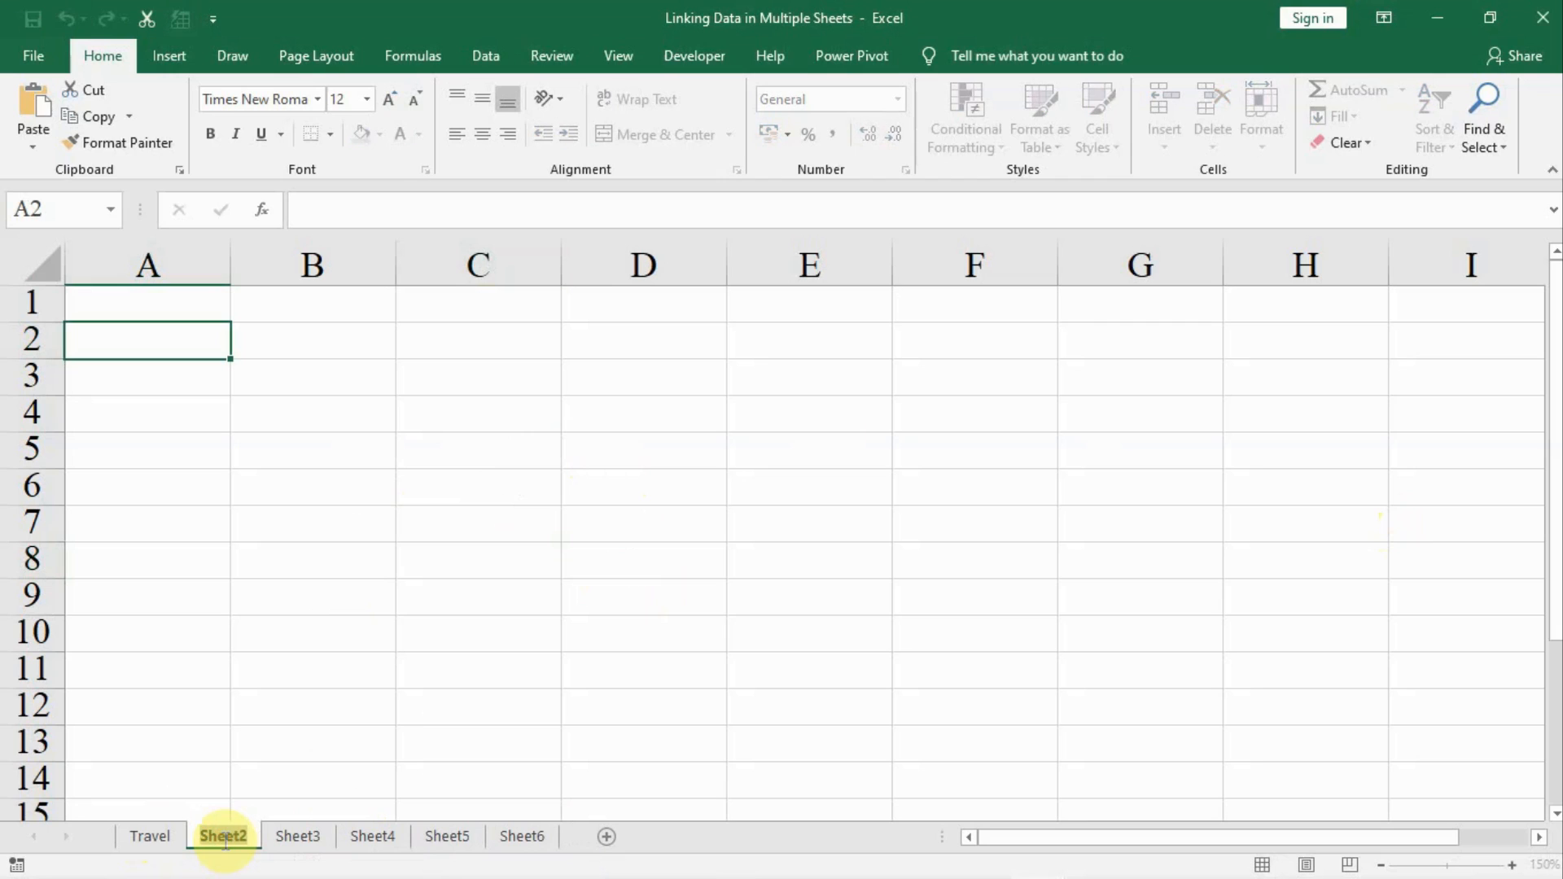
{"action": "type", "text": "Food"}
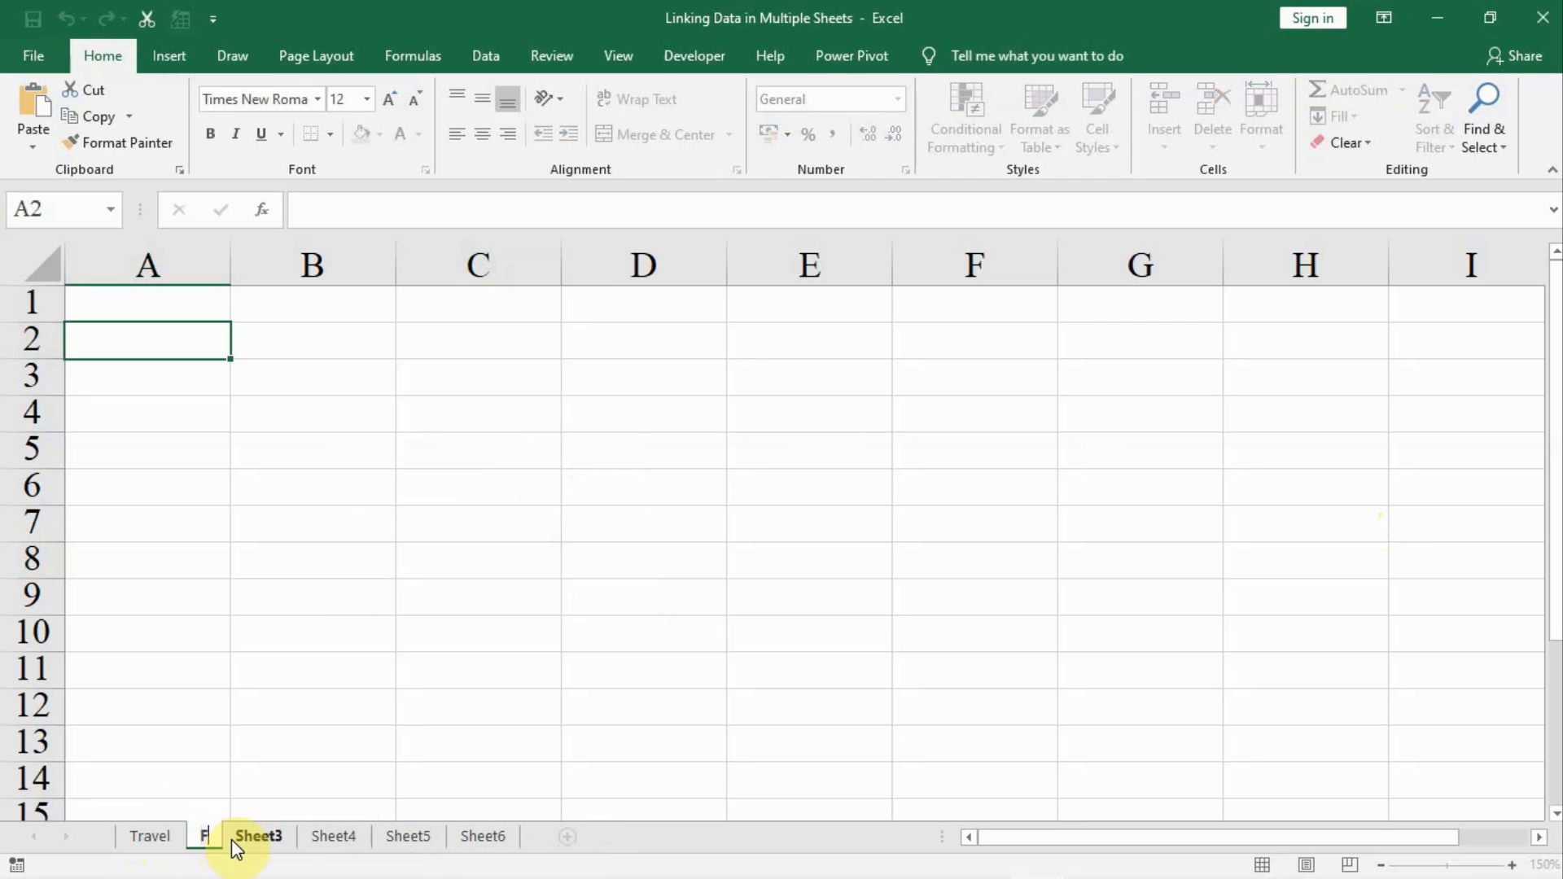
Rename Sheet3 as House and Sheet4 as Mobile
{"action": "left_click", "coordinate": [272, 838]}
{"action": "double_click", "coordinate": [273, 839]}
{"action": "type", "text": "House"}
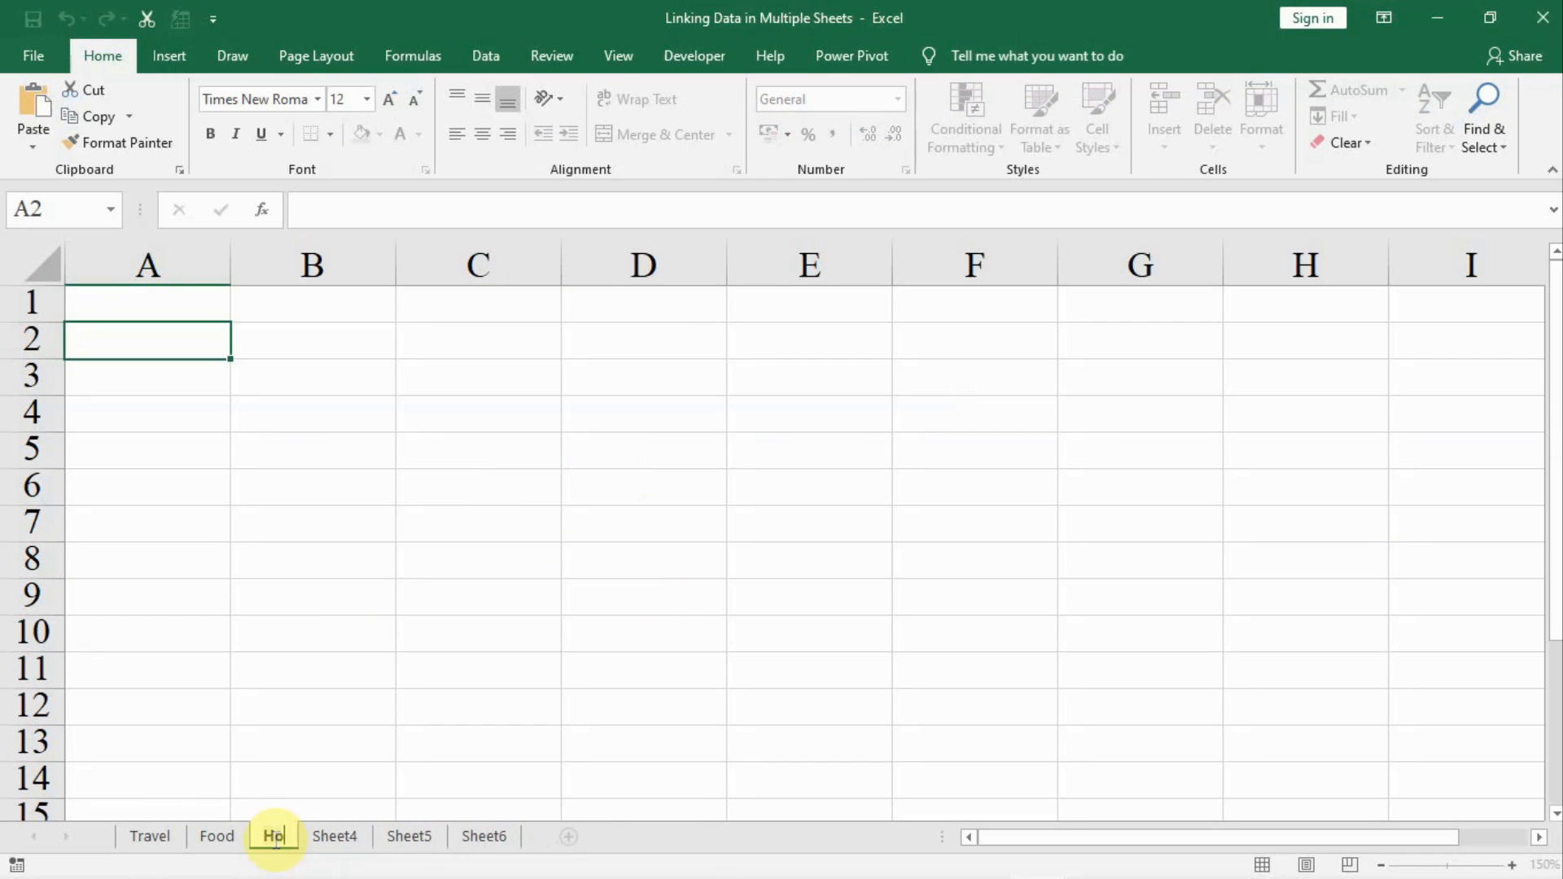
{"action": "left_click", "coordinate": [350, 838]}
{"action": "double_click", "coordinate": [350, 838]}
{"action": "type", "text": "Mobile"}
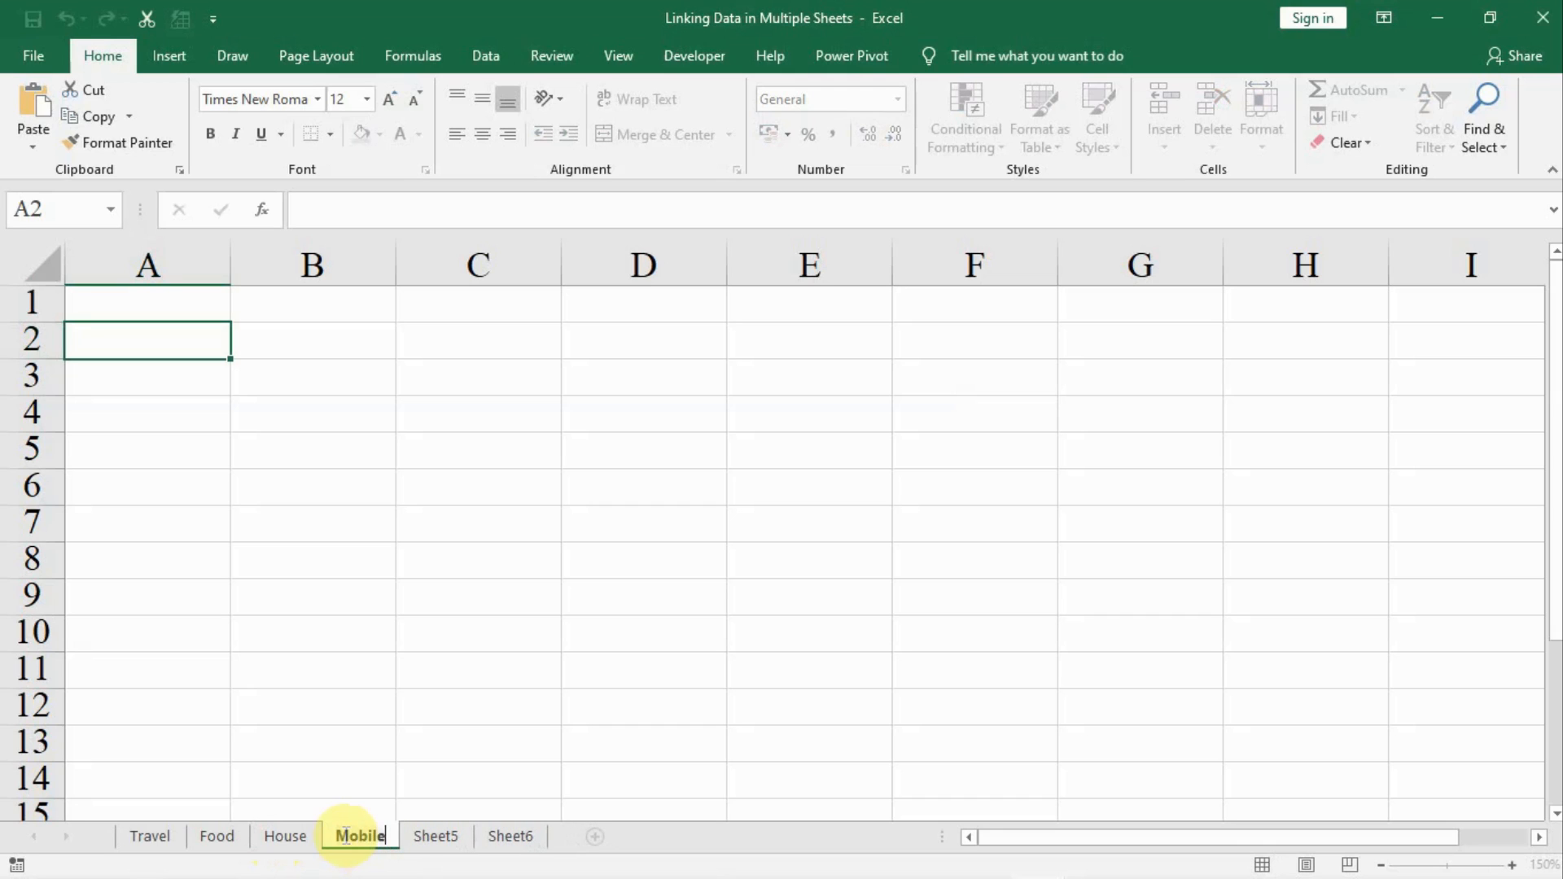
Rename Sheet5 as Electricity and Sheet6 as Annual Expense
{"action": "left_click", "coordinate": [420, 836]}
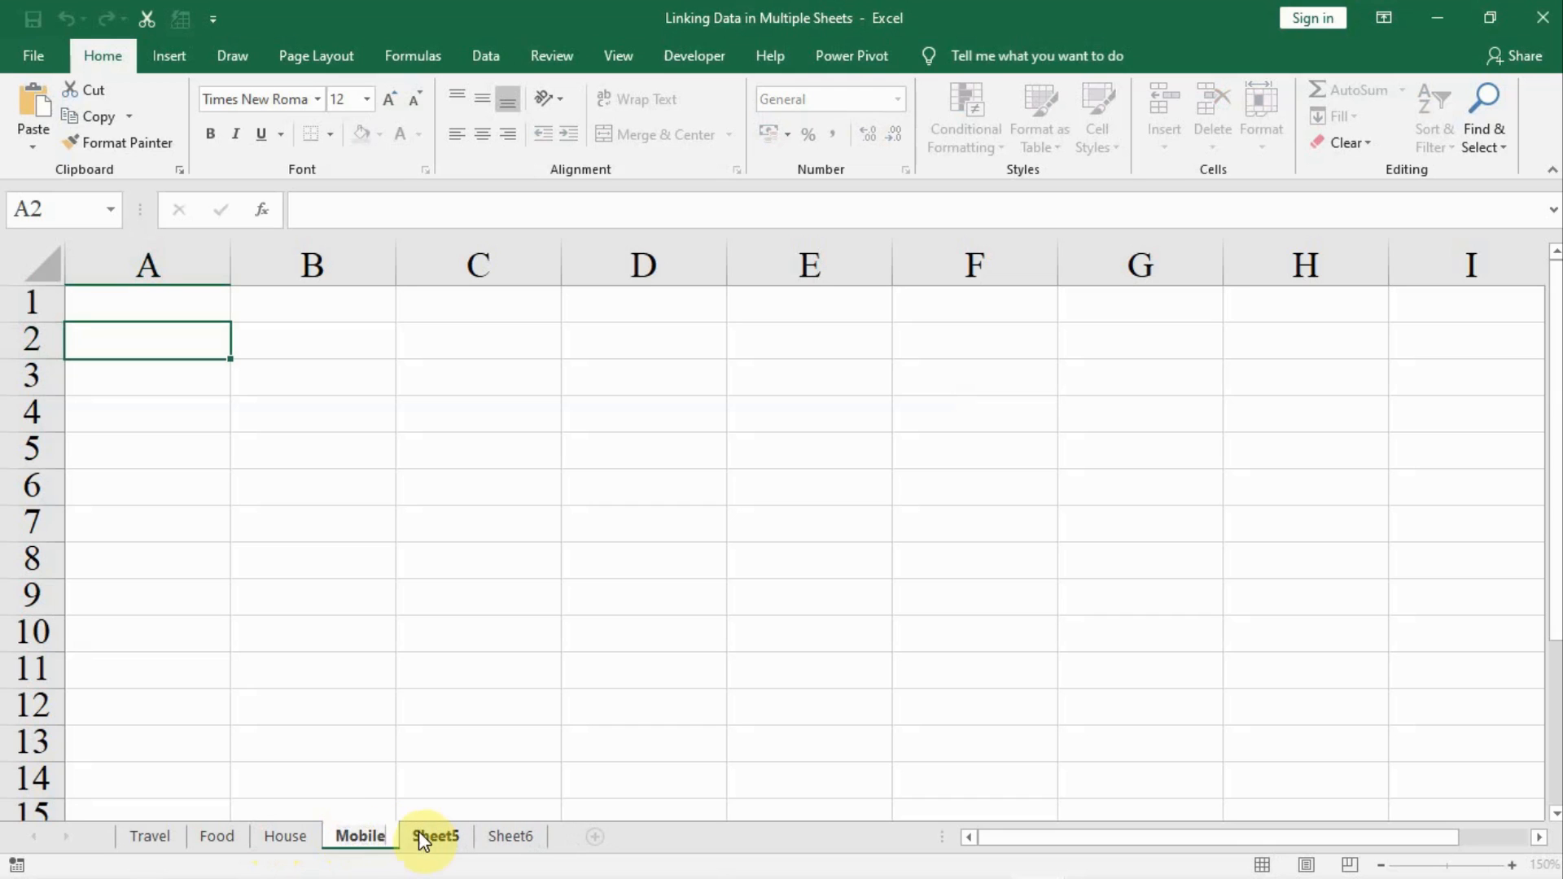
{"action": "double_click", "coordinate": [423, 836]}
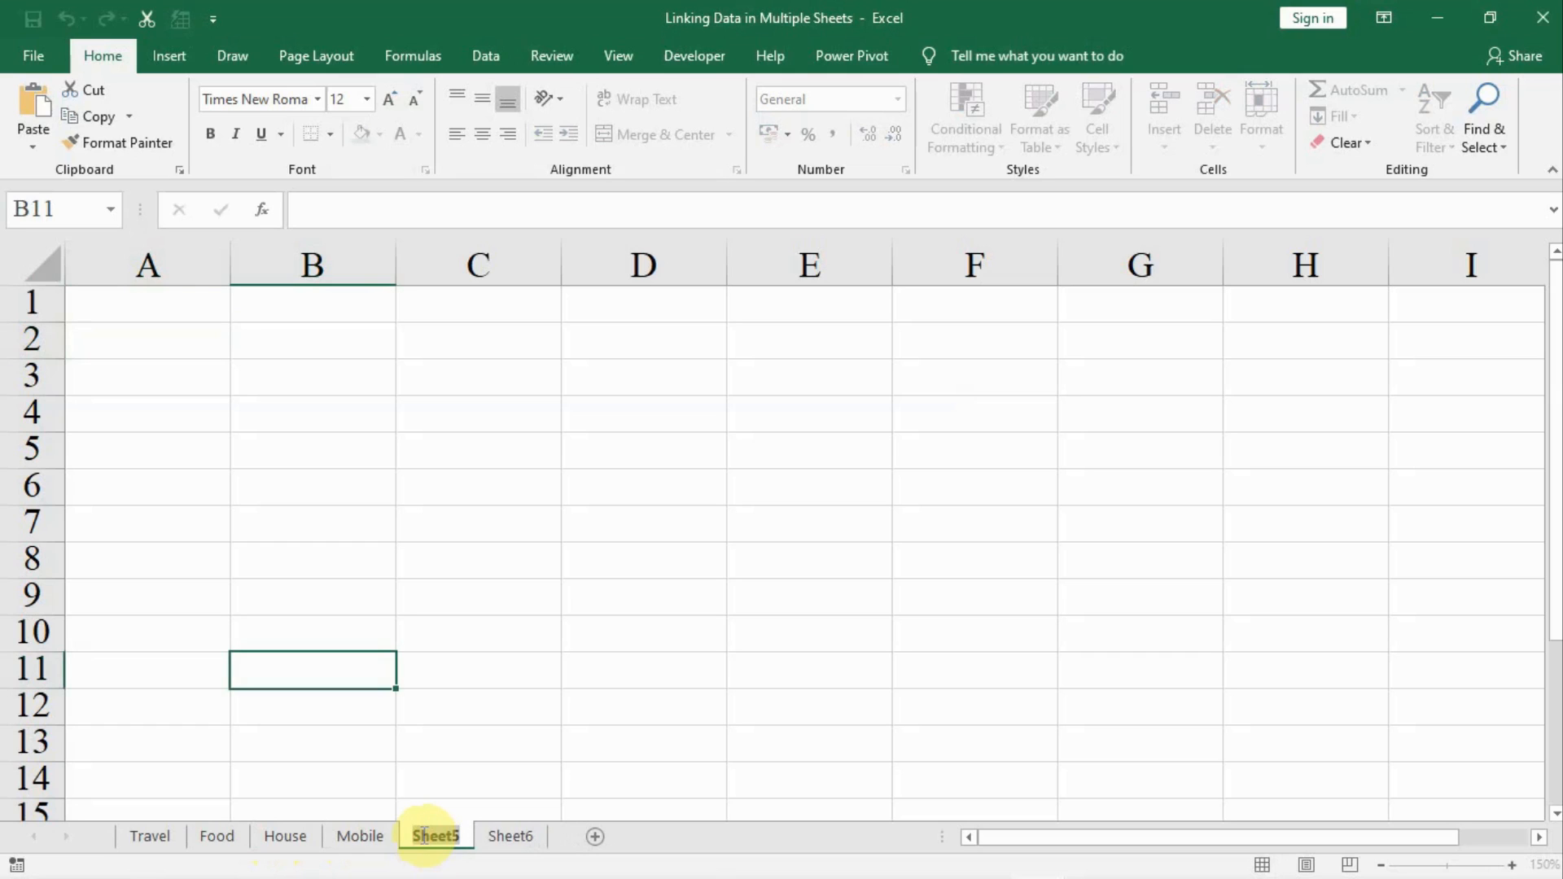
{"action": "type", "text": "E"}
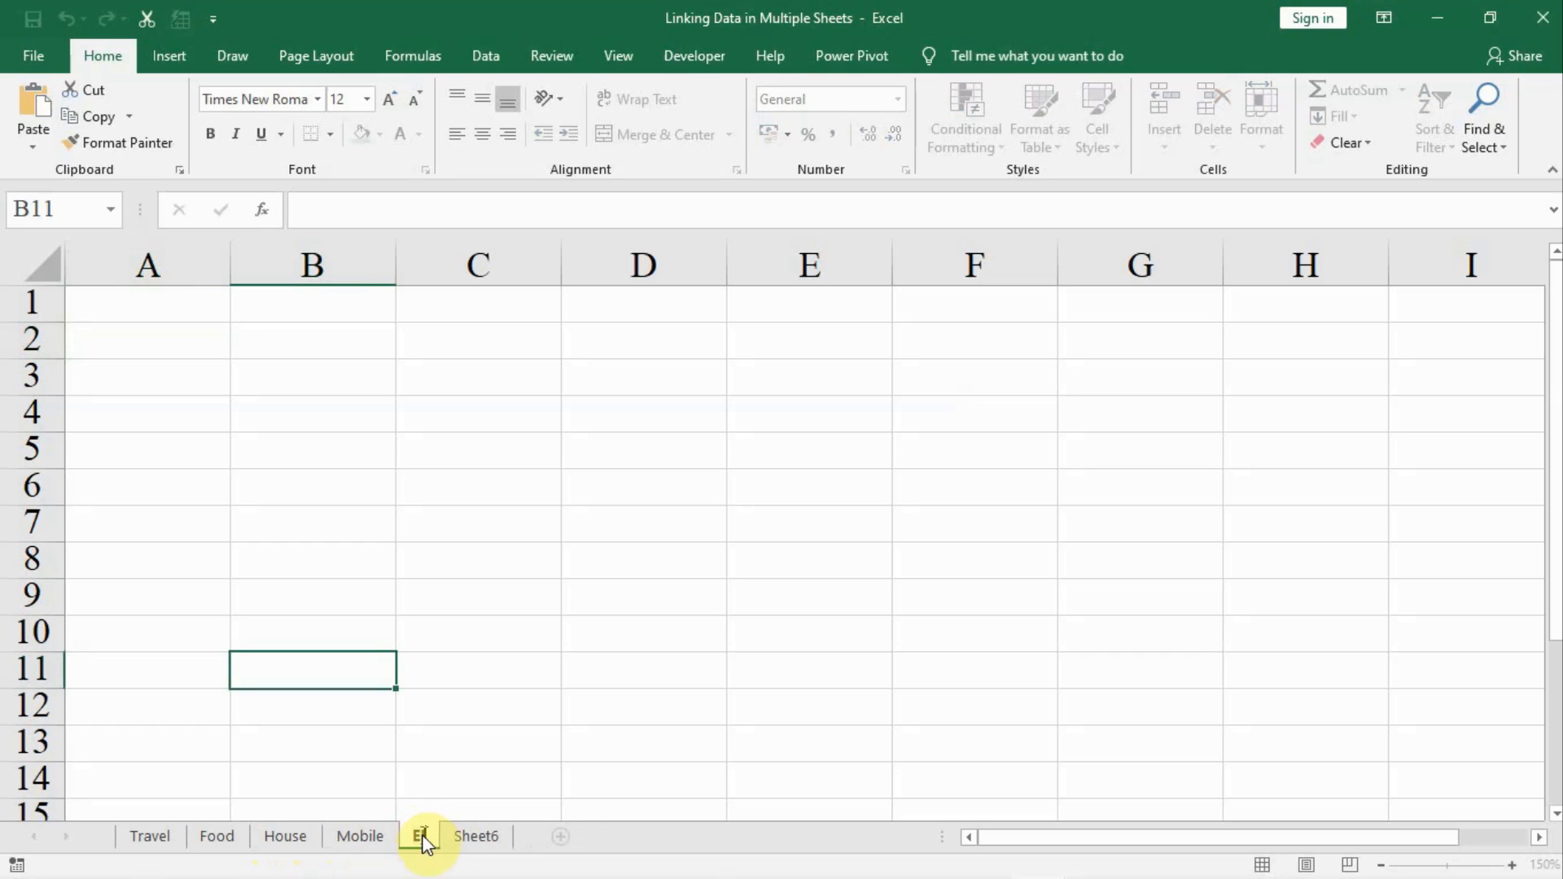
{"action": "type", "text": "lectricity"}
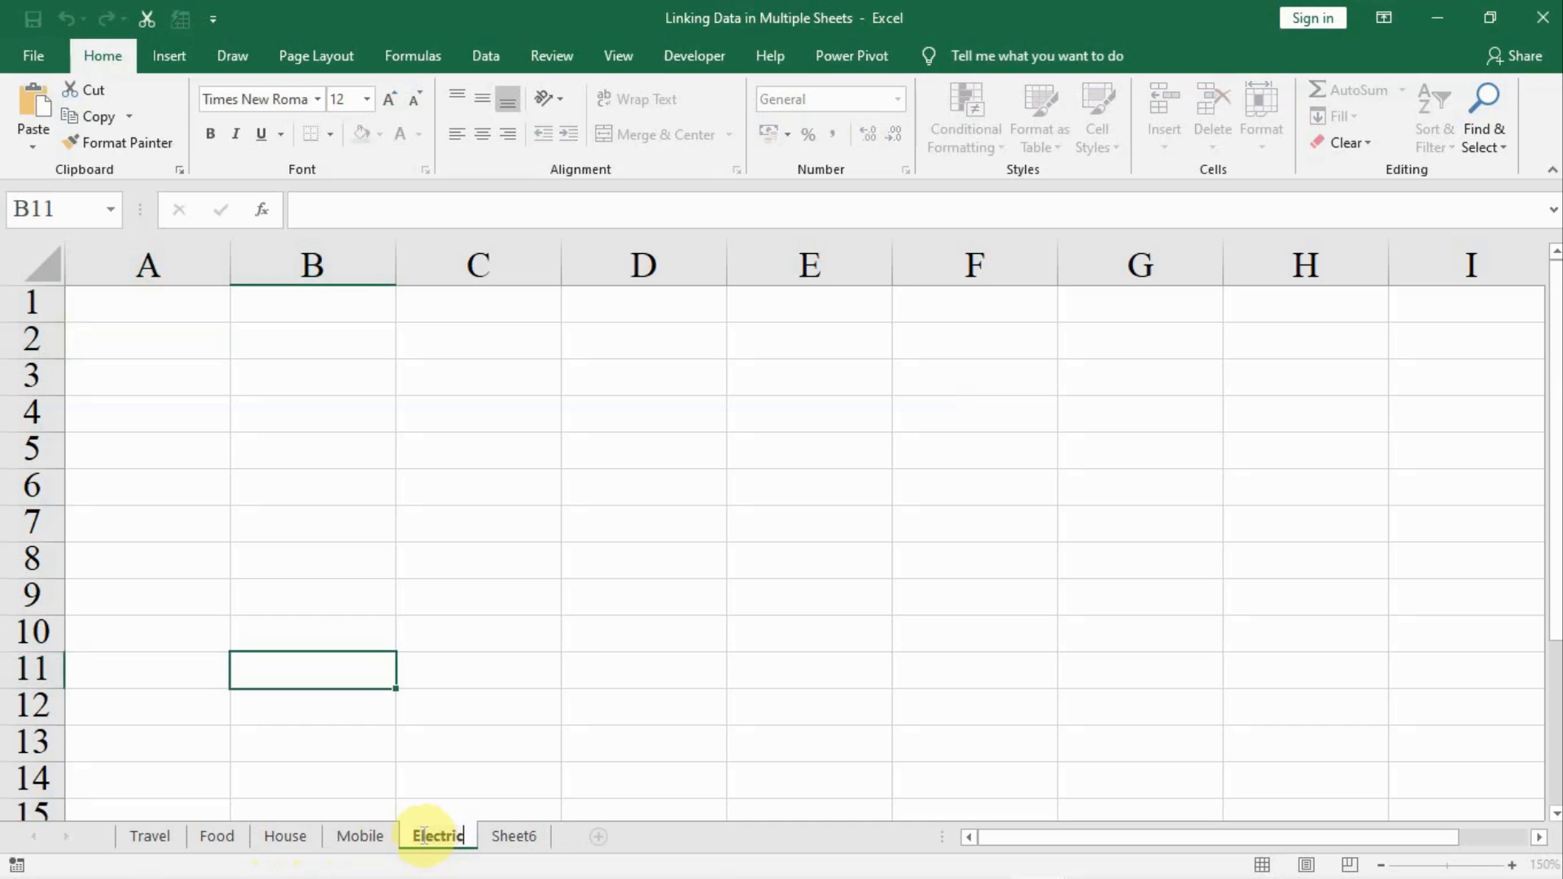
{"action": "left_click", "coordinate": [526, 833]}
{"action": "type", "text": "A"}
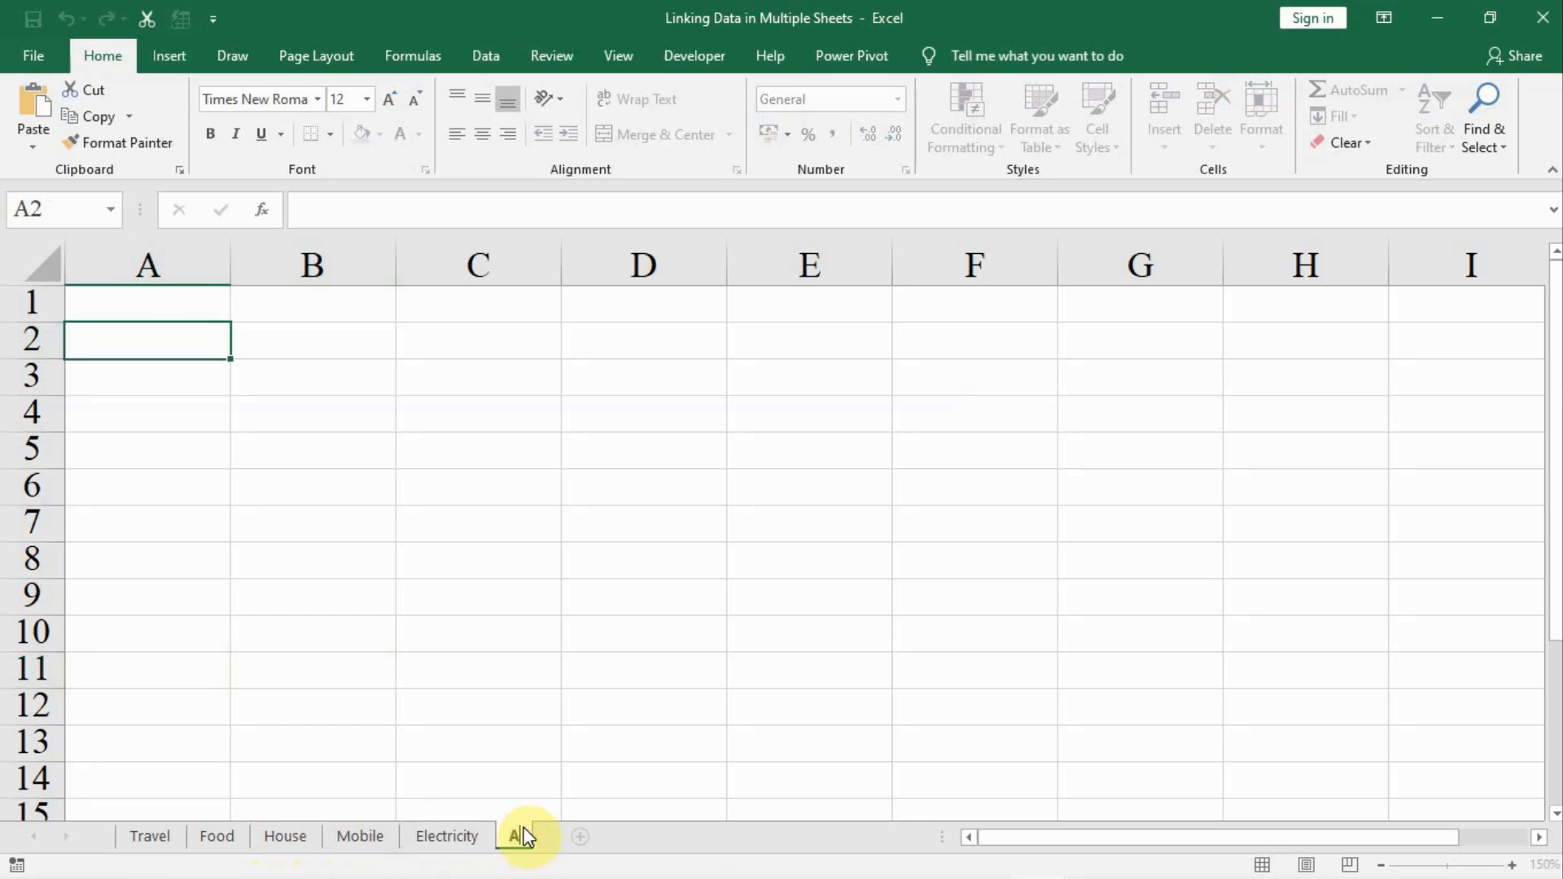
{"action": "type", "text": "nnual Expense"}
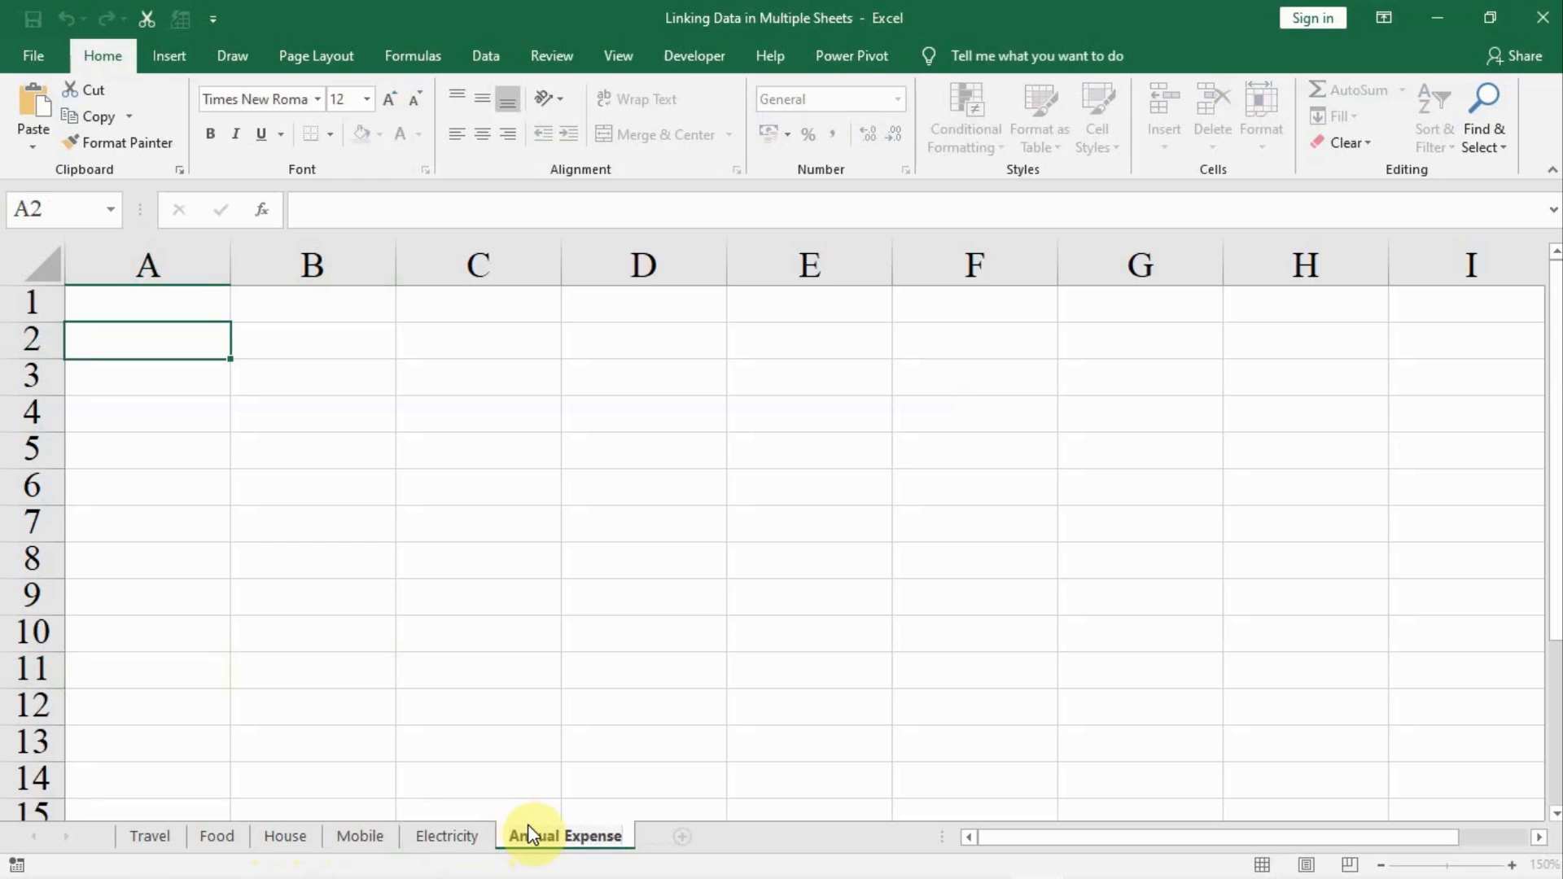
{"action": "left_click", "coordinate": [469, 744]}
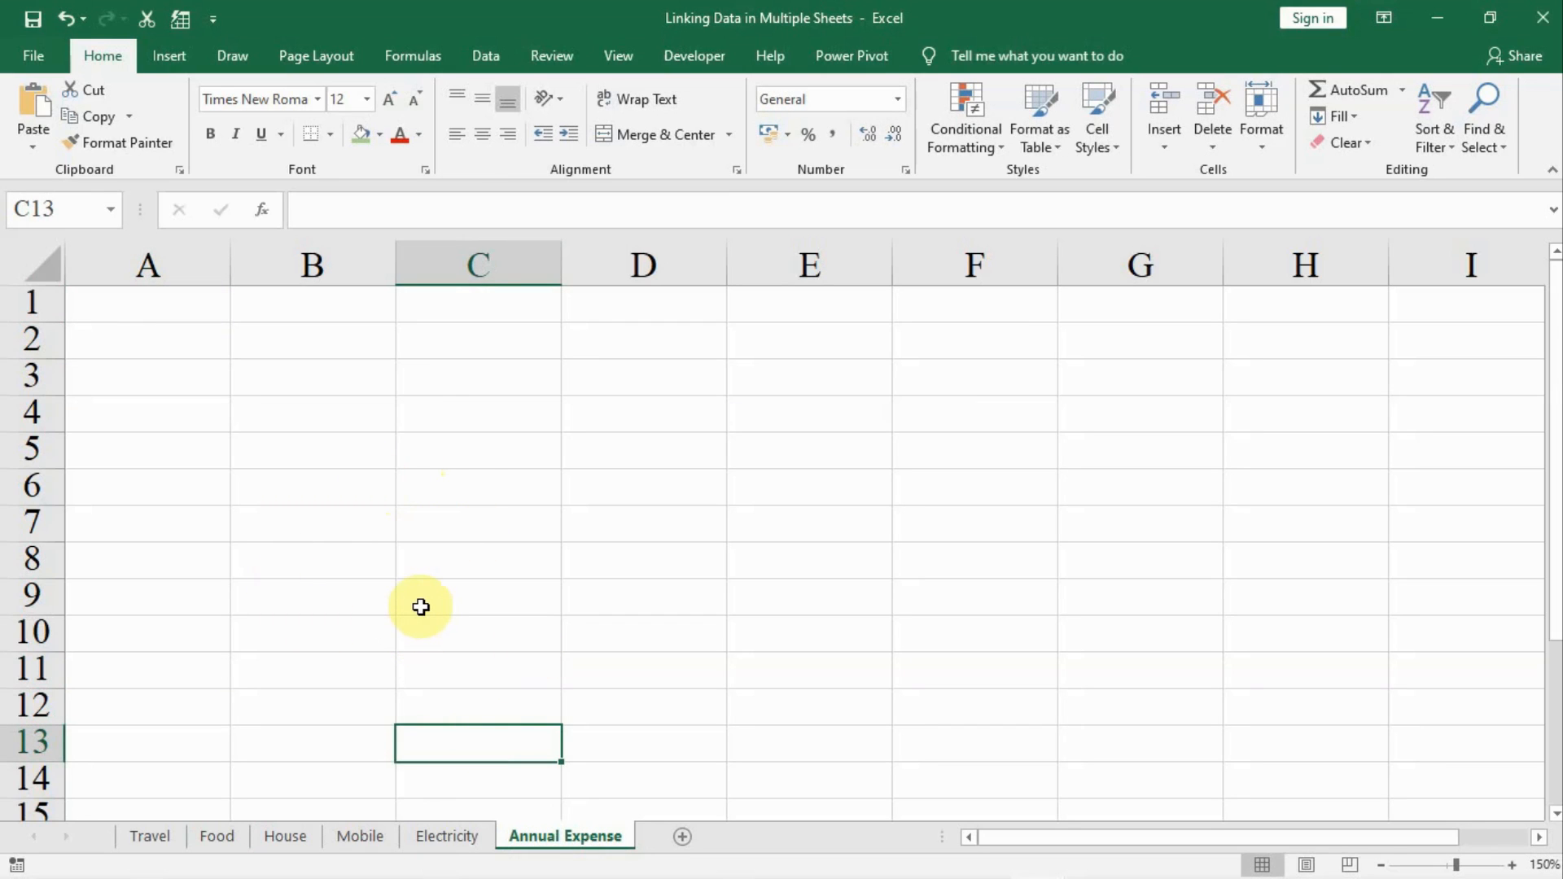
Group all six sheets from Travel through Annual Expense, keeping Travel as the active sheet
{"action": "left_click", "coordinate": [158, 837]}
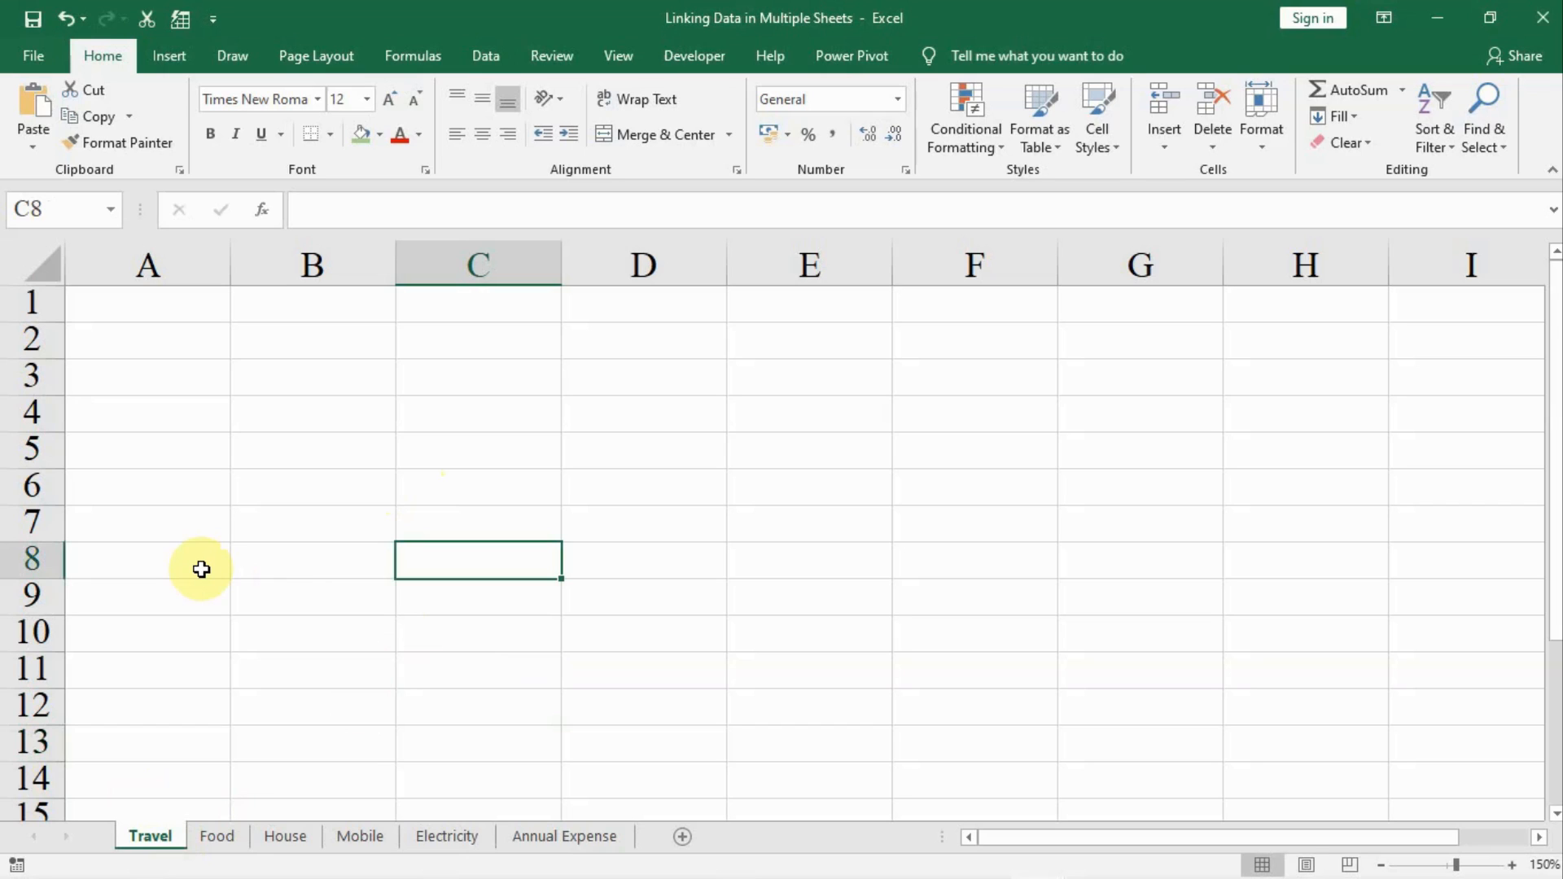
{"action": "left_click", "coordinate": [218, 837], "text": "ctrl"}
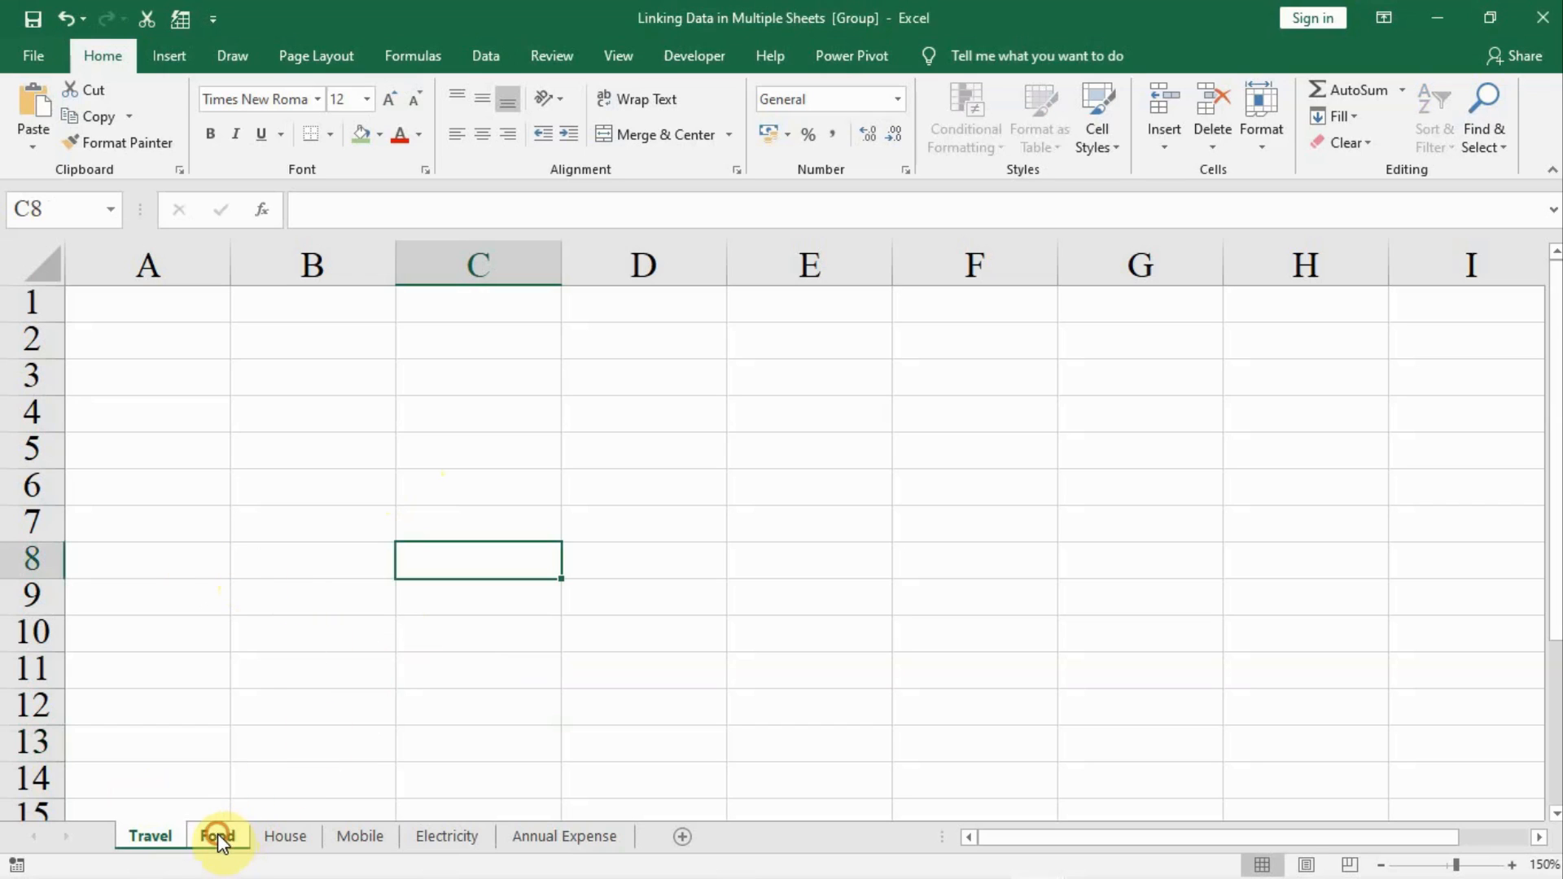
{"action": "left_click", "coordinate": [285, 835], "text": "ctrl"}
{"action": "left_click", "coordinate": [345, 837], "text": "ctrl"}
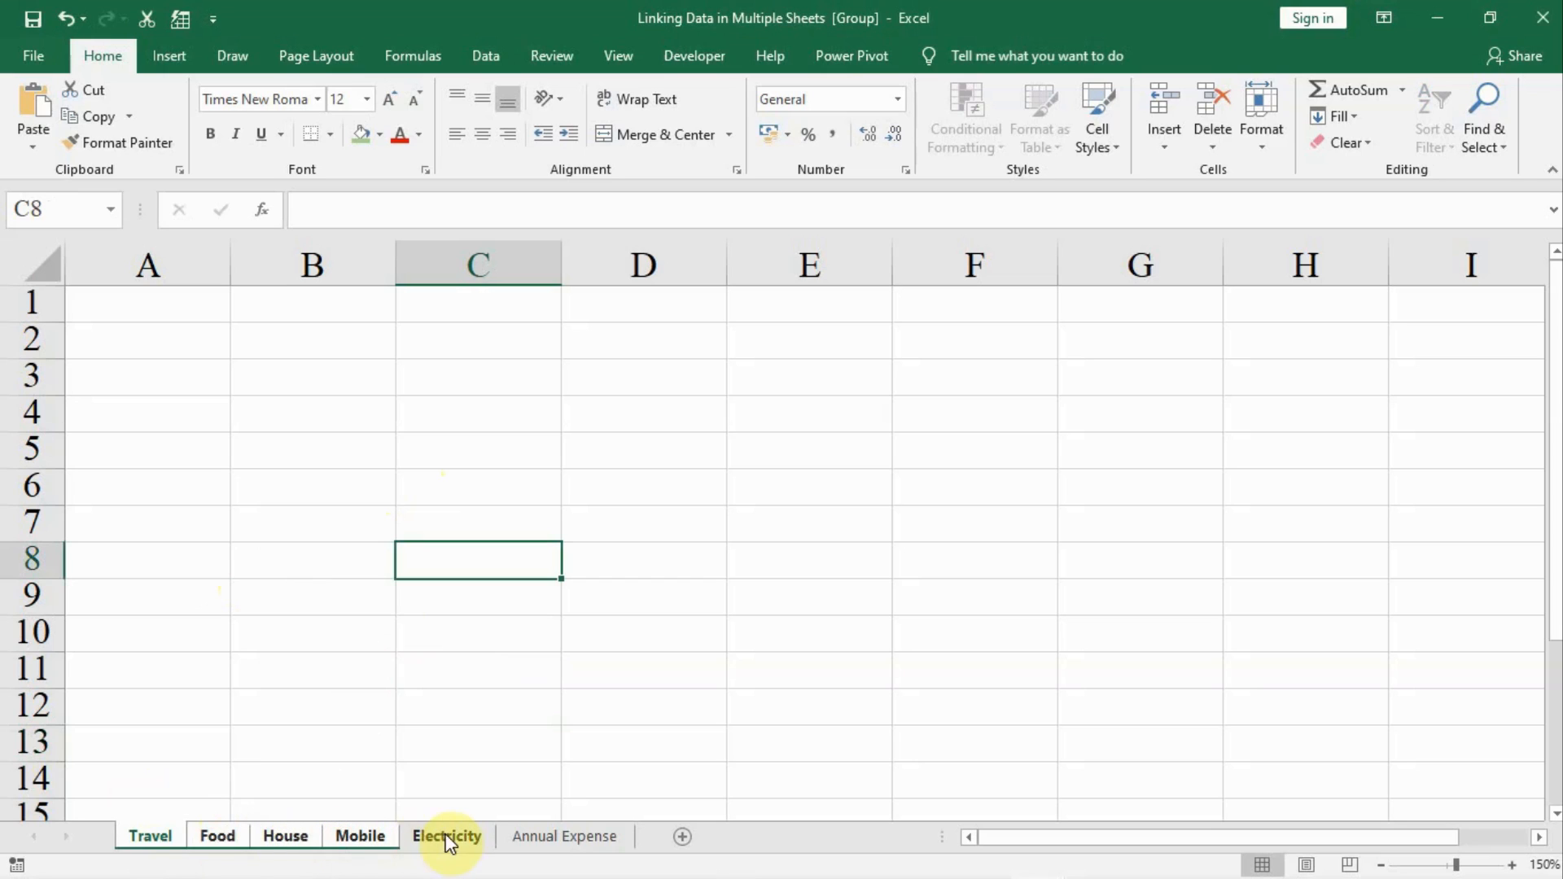
{"action": "left_click", "coordinate": [447, 836], "text": "ctrl"}
{"action": "left_click", "coordinate": [555, 837], "text": "ctrl"}
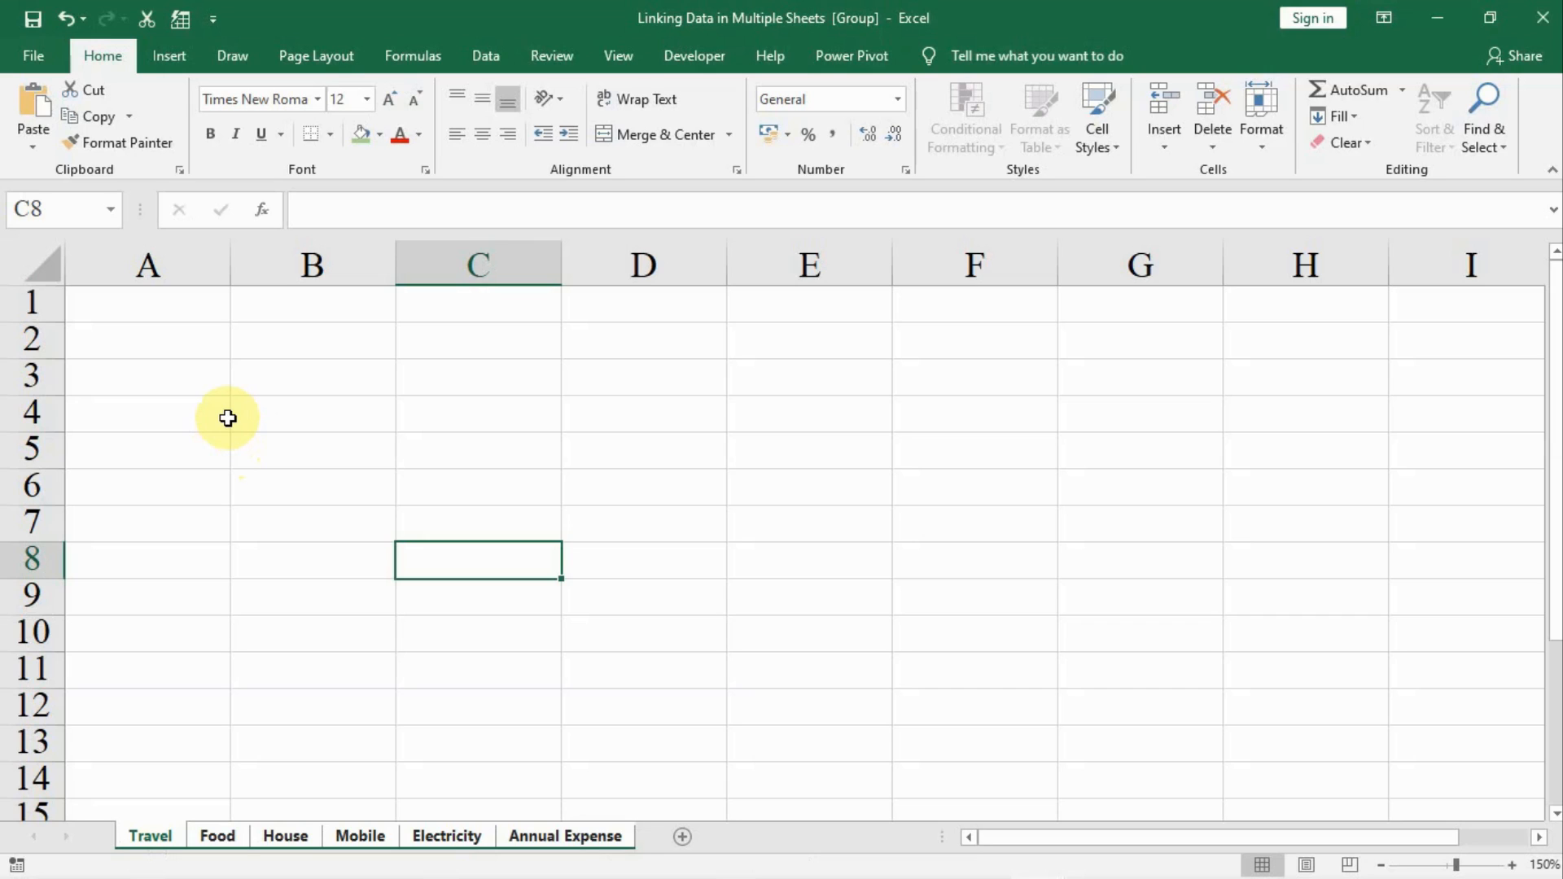
Enter the headers Month in A1 and Expenses in B1, and fill both header cells with green
{"action": "left_click", "coordinate": [121, 303]}
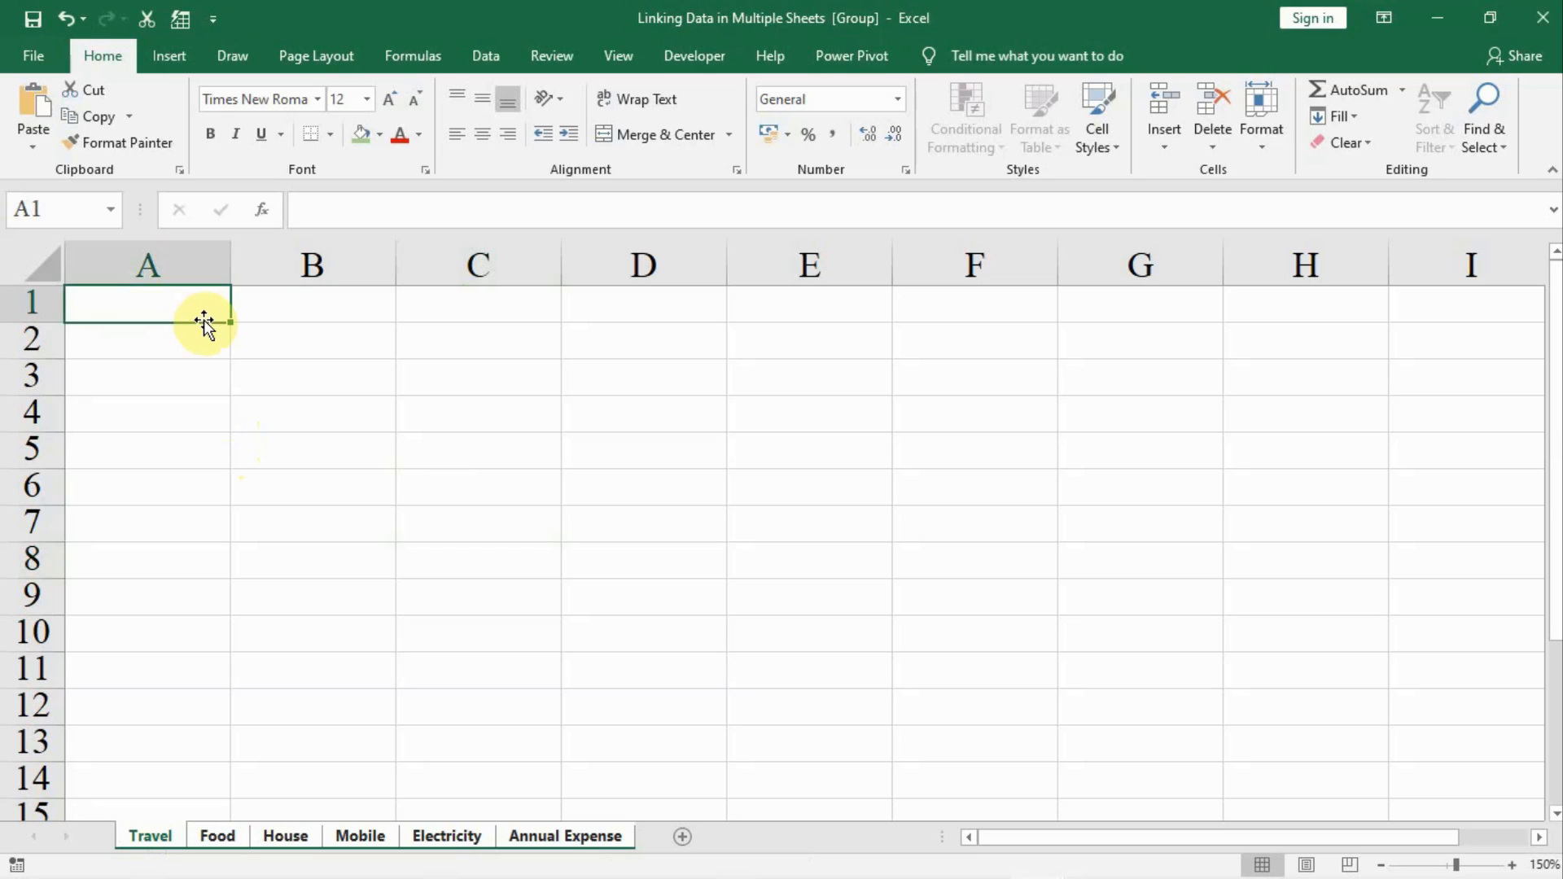
{"action": "type", "text": "Month"}
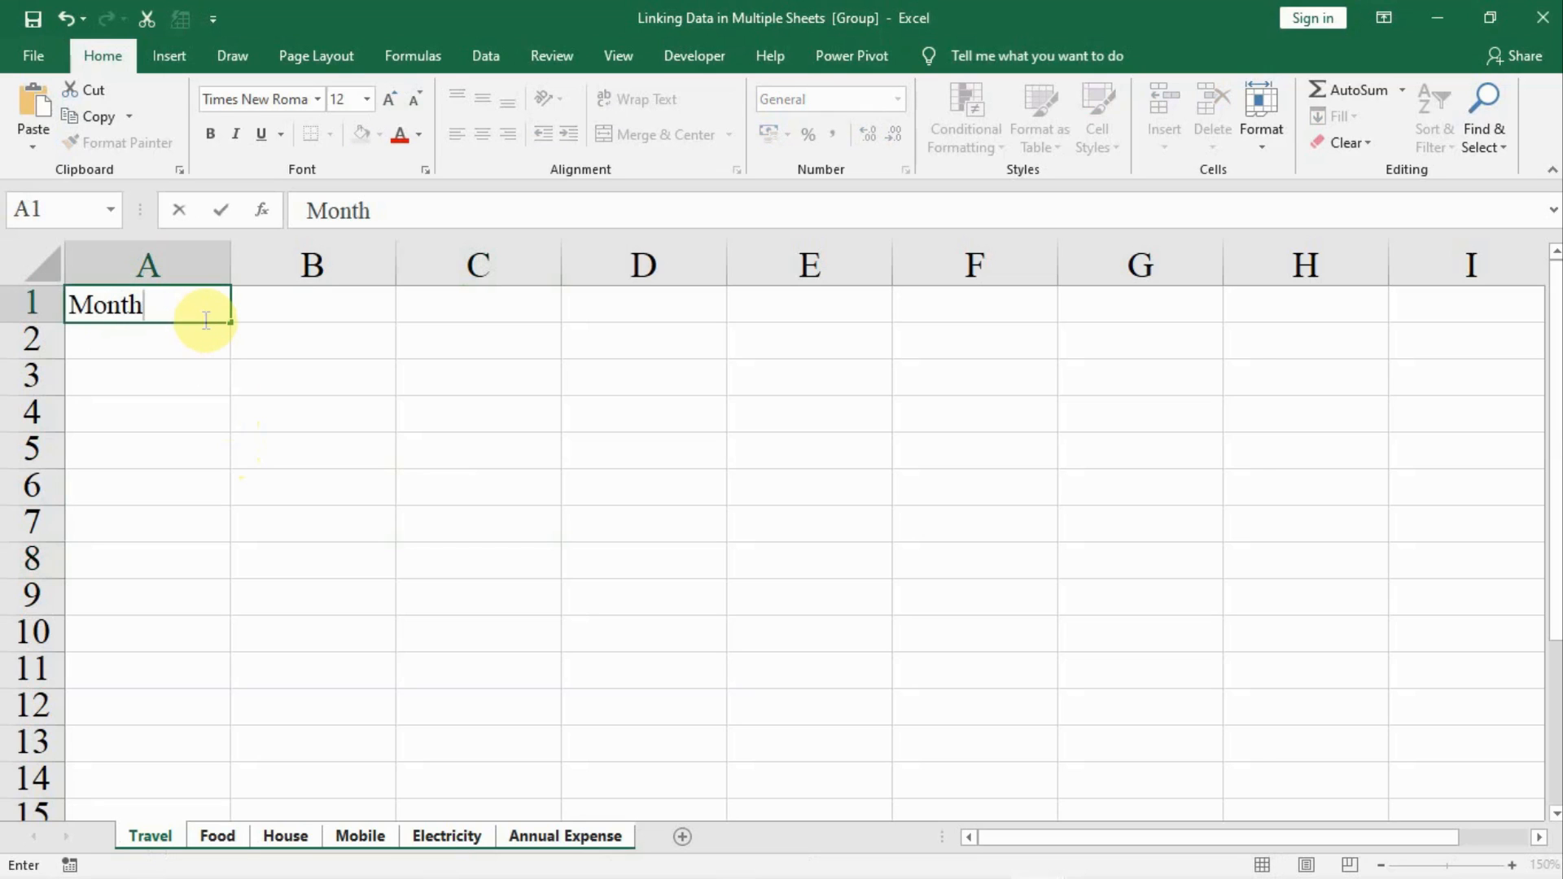
{"action": "key", "text": "Tab"}
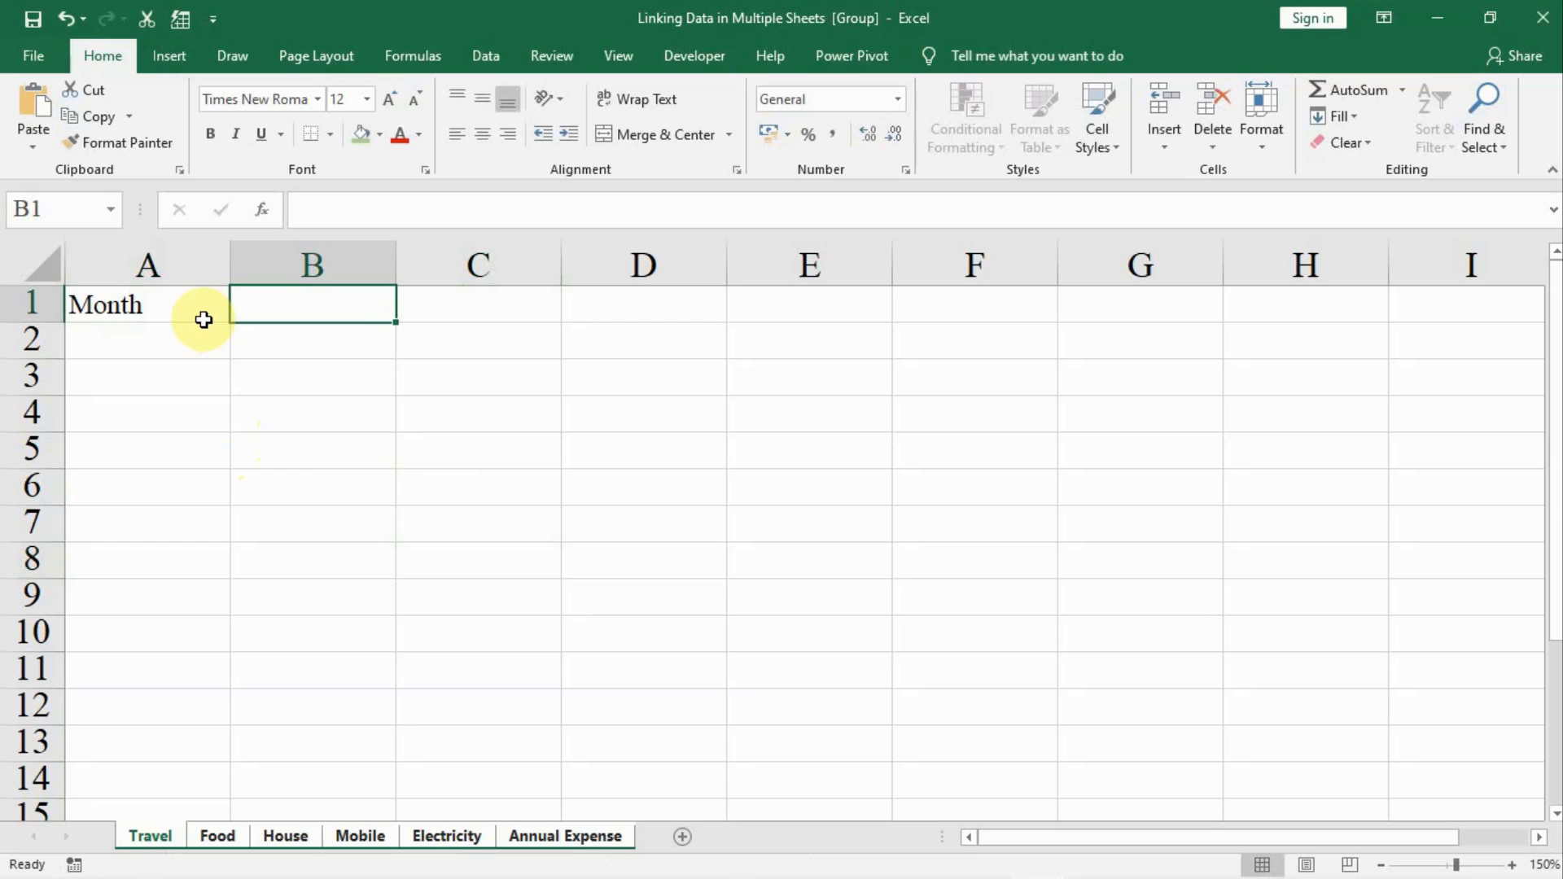
{"action": "type", "text": "Ex"}
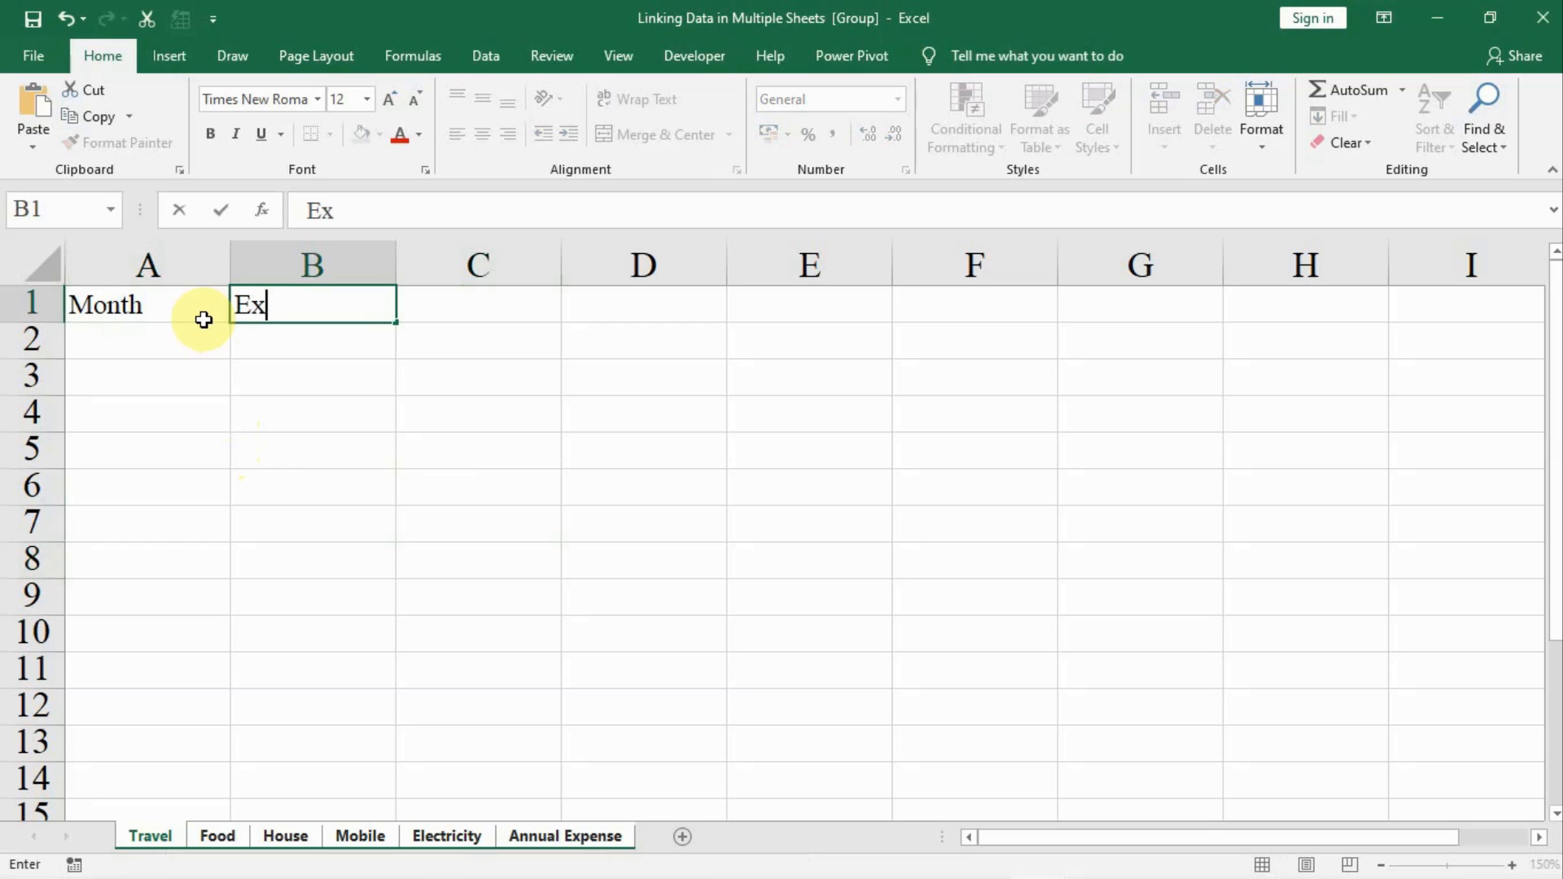
{"action": "type", "text": "penses"}
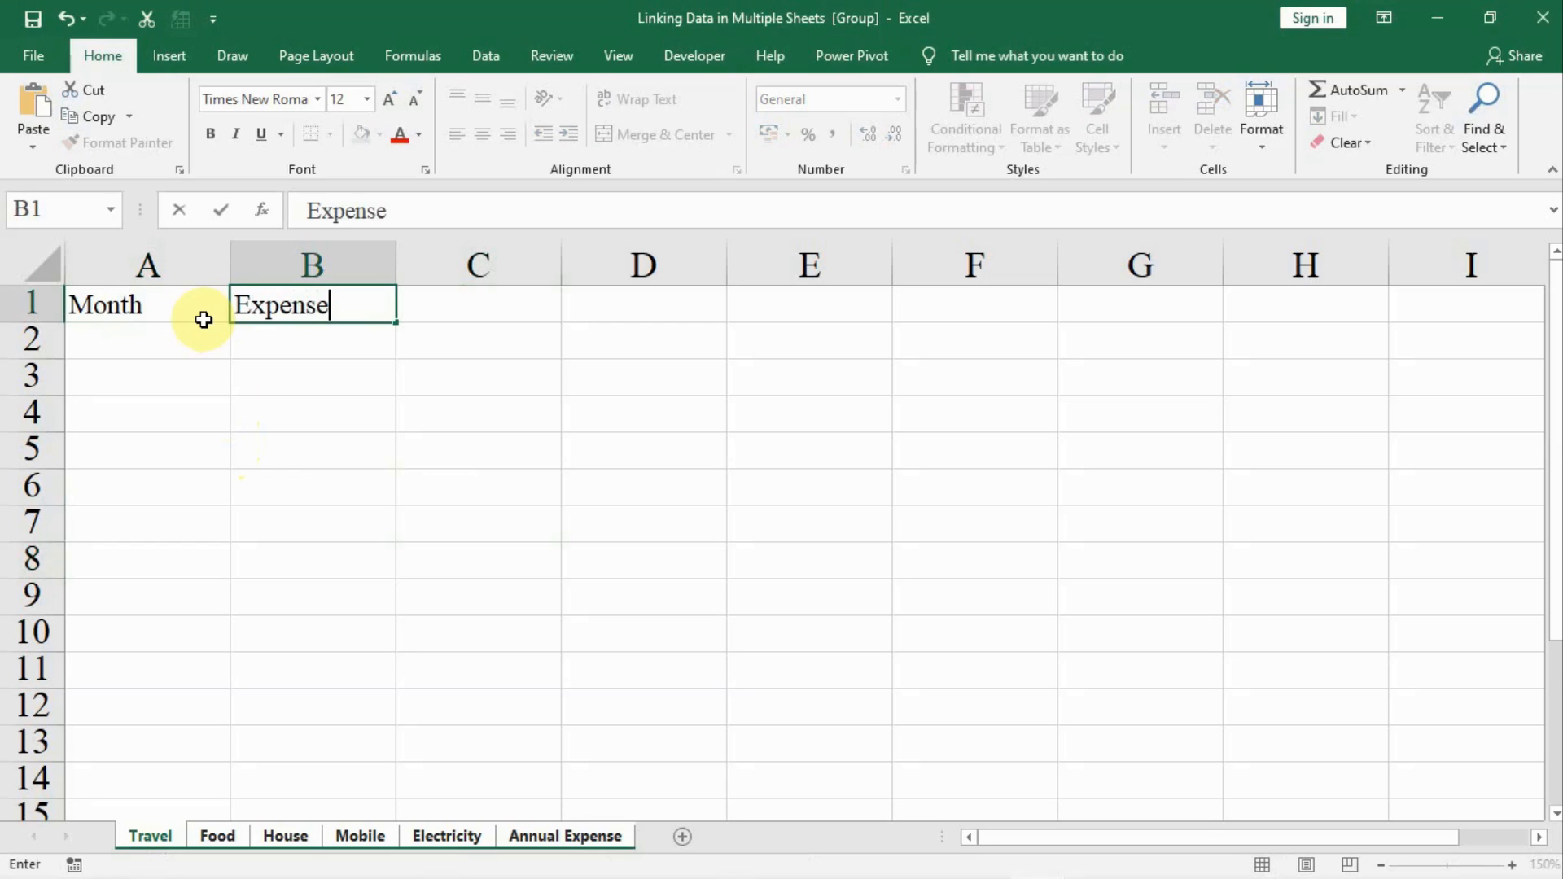
{"action": "left_click", "coordinate": [339, 418]}
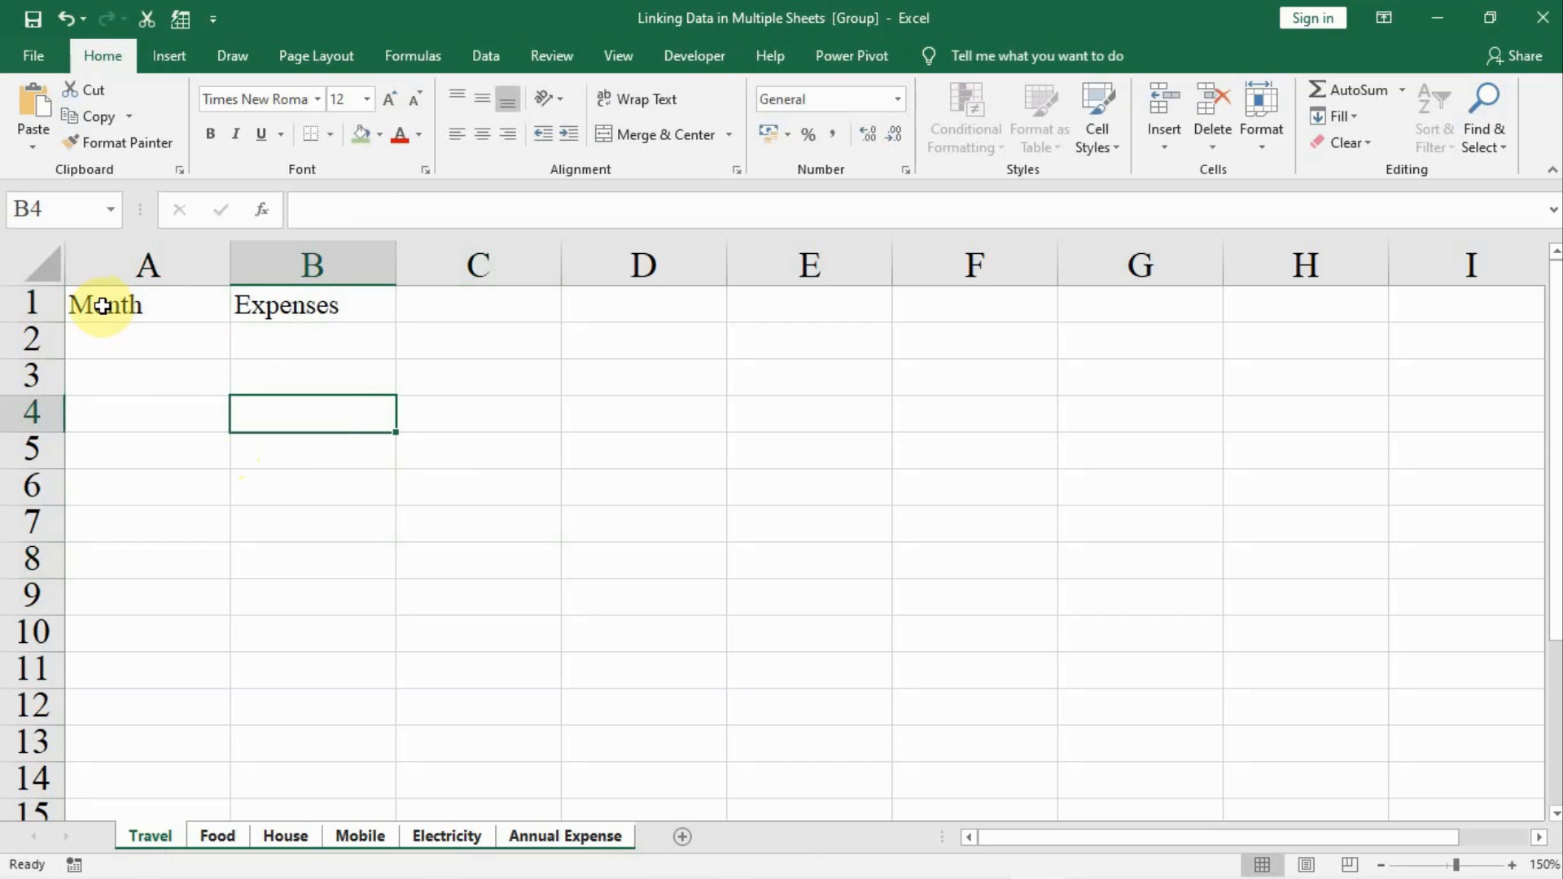
{"action": "left_click_drag", "start_coordinate": [102, 306], "coordinate": [303, 307]}
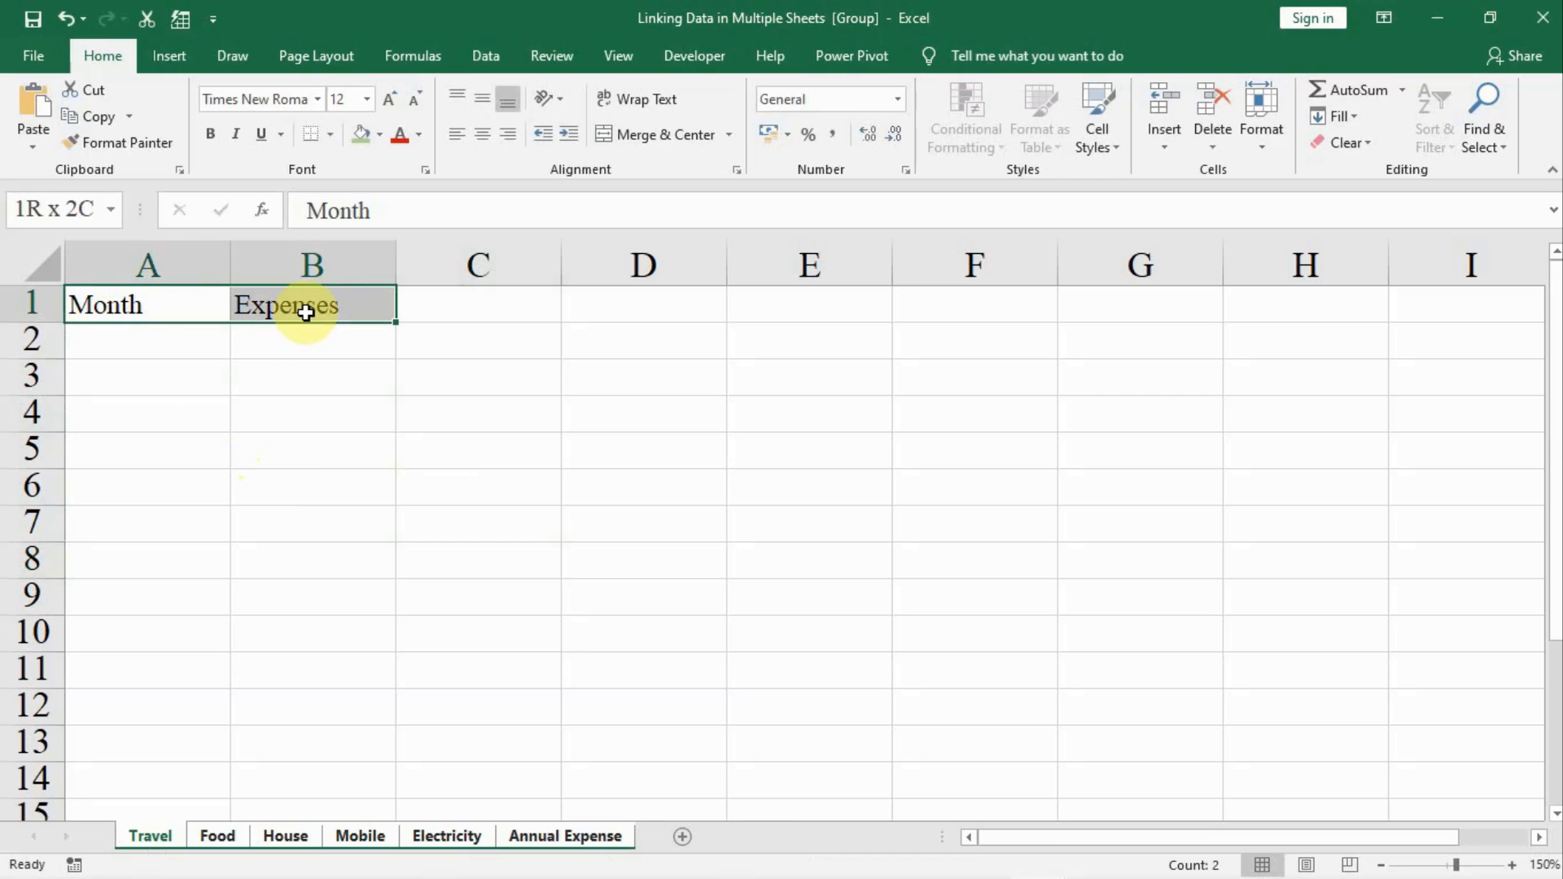
{"action": "left_click", "coordinate": [364, 135]}
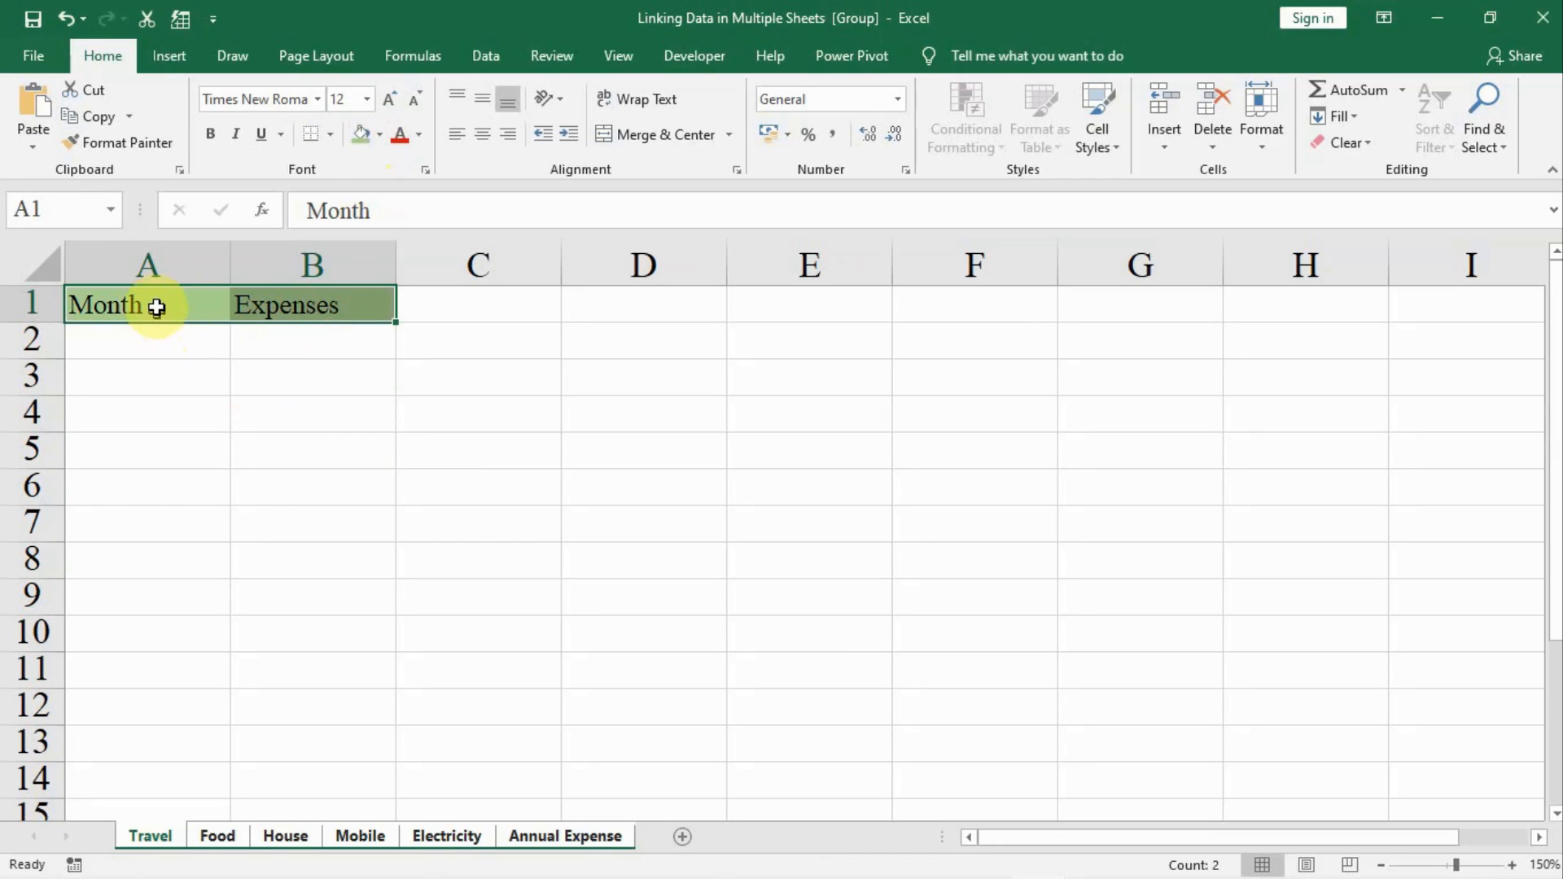
Enter January in A2 and autofill the months down to December in A13
{"action": "left_click", "coordinate": [144, 345]}
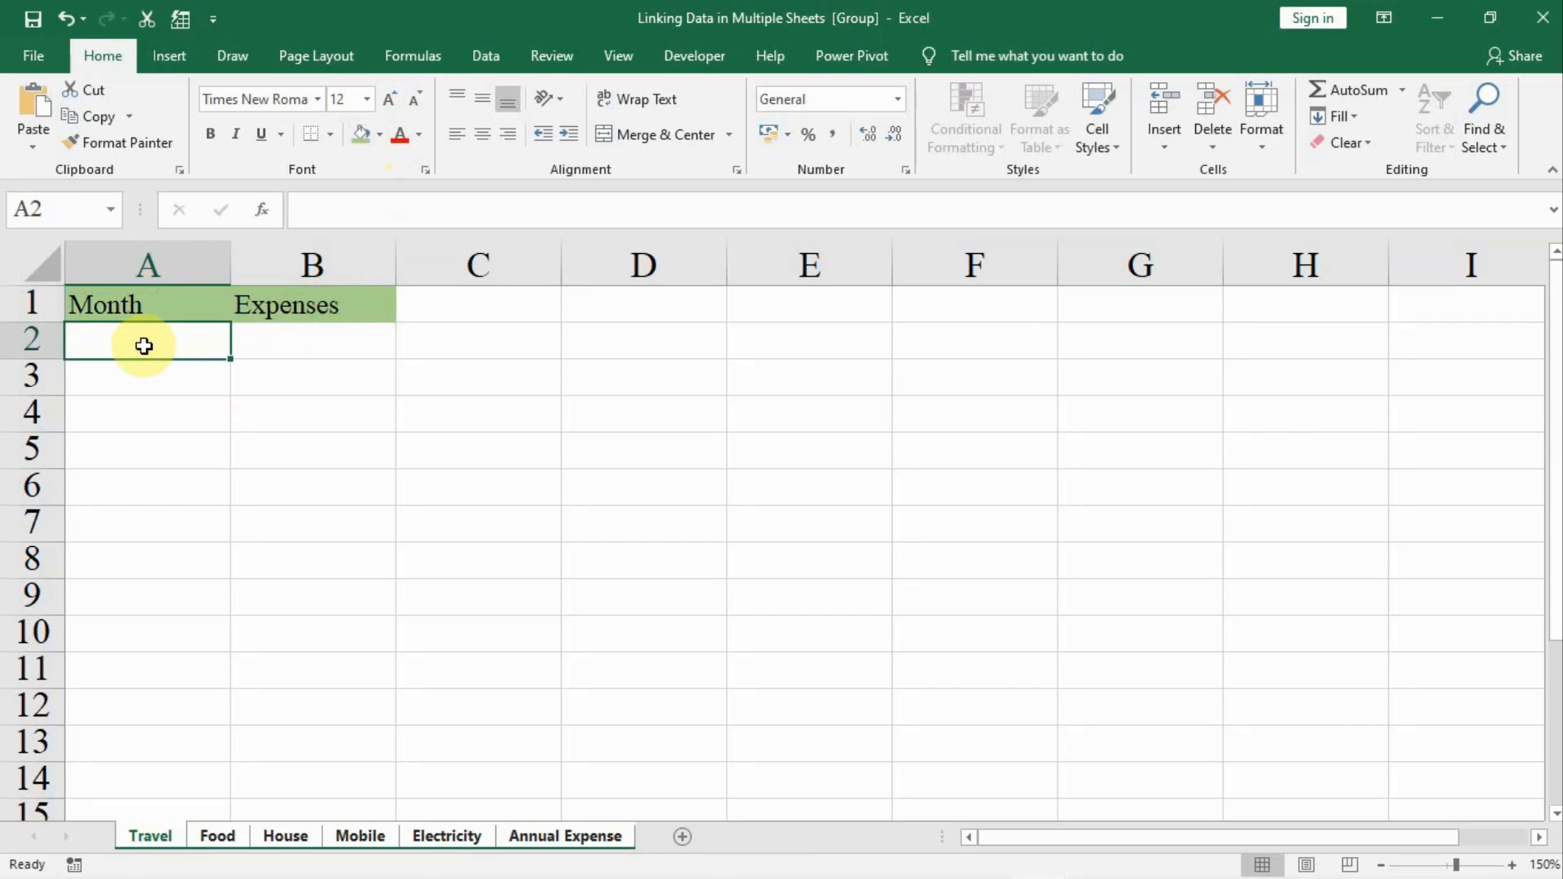
{"action": "type", "text": "January"}
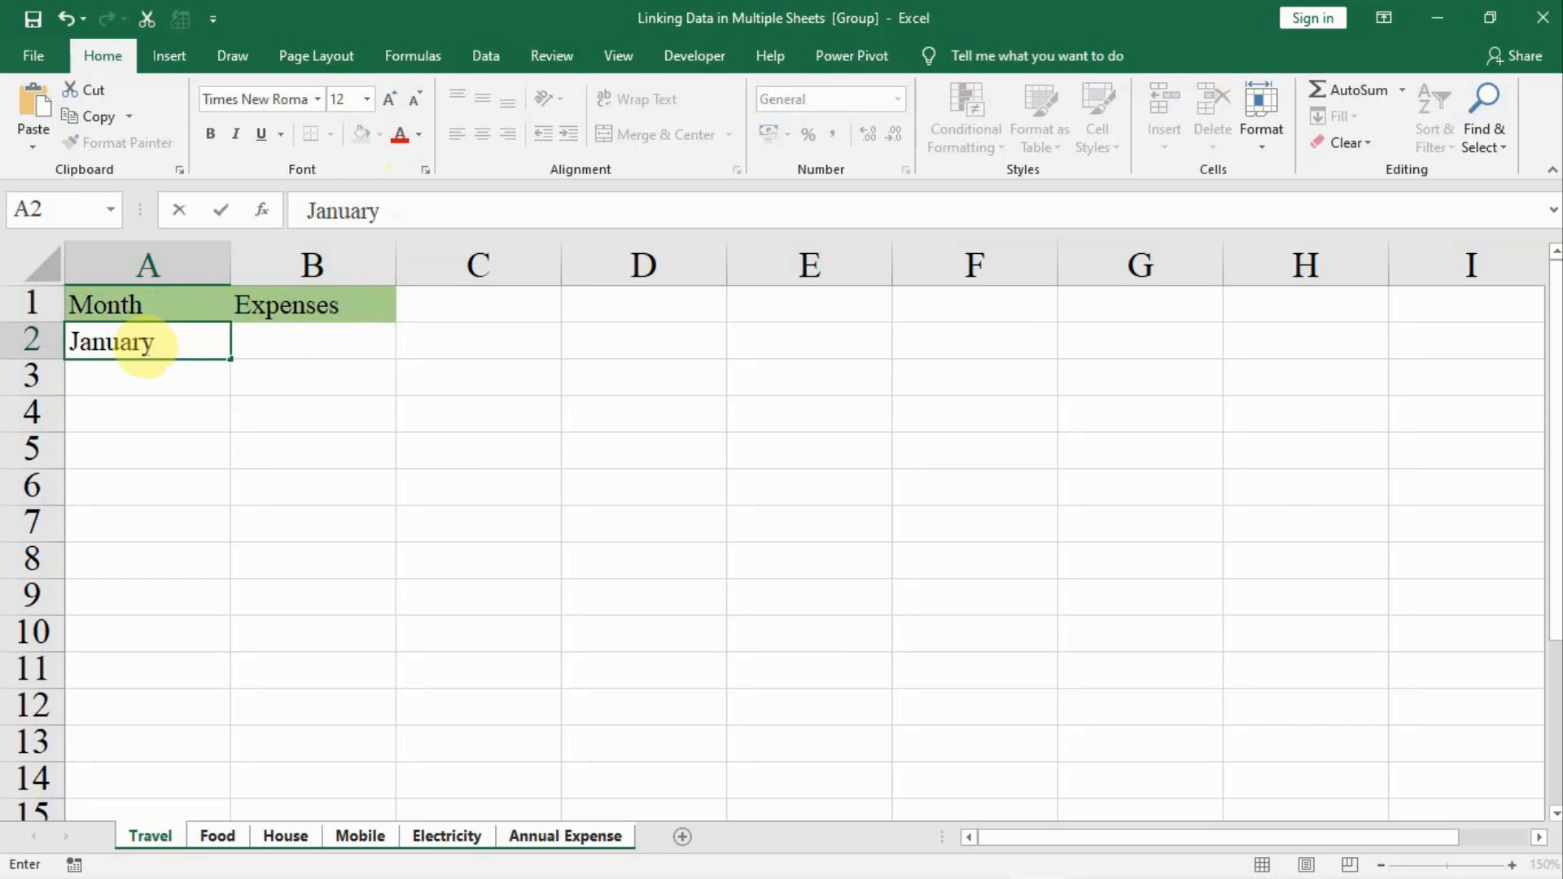
{"action": "left_click", "coordinate": [182, 377]}
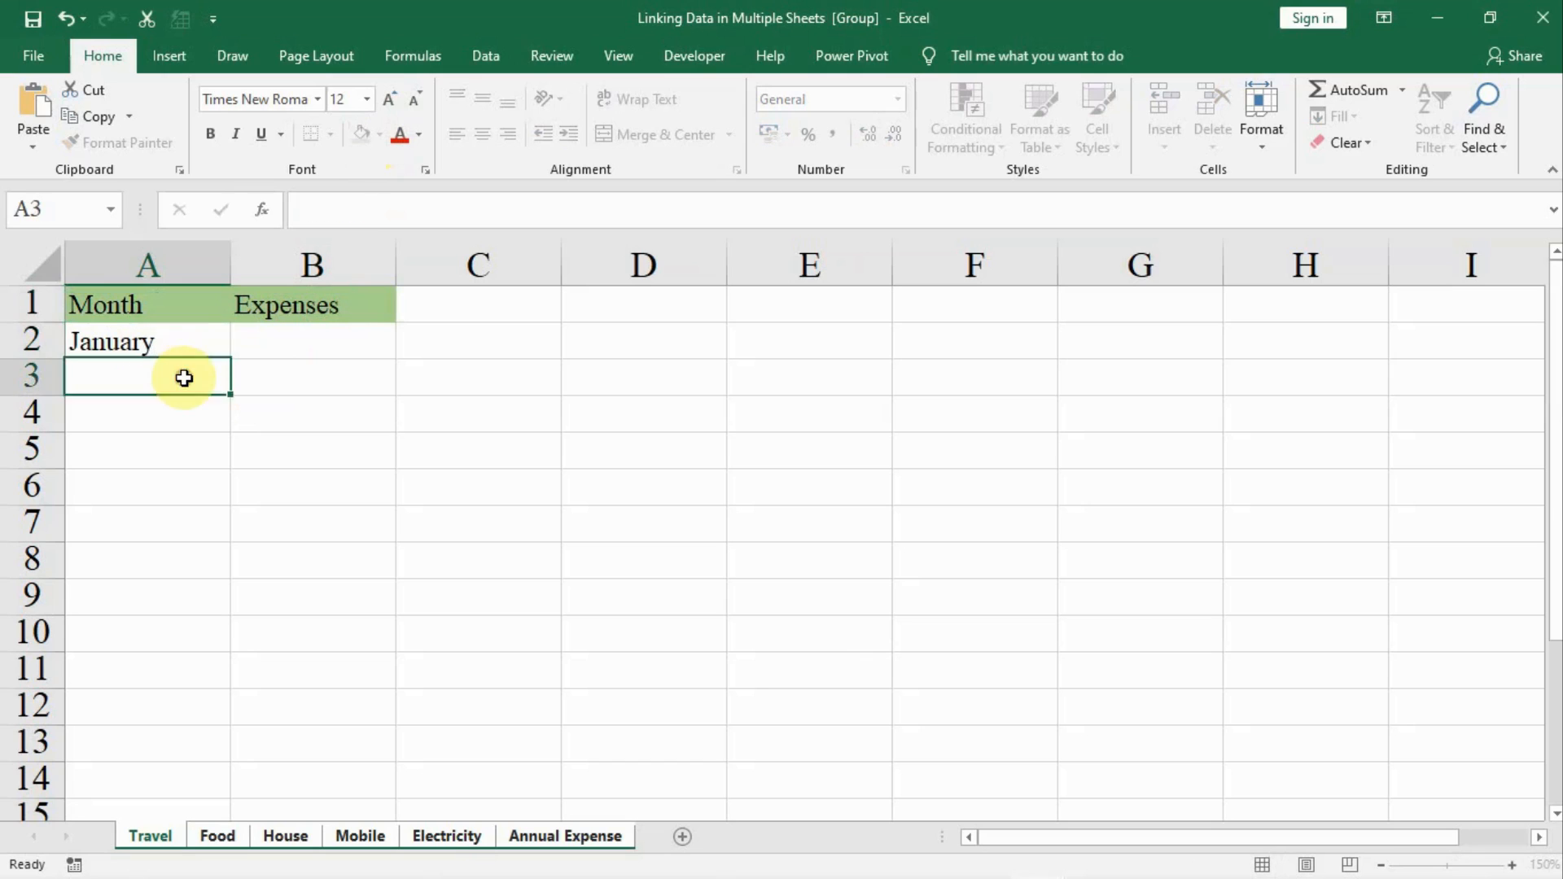
{"action": "left_click", "coordinate": [199, 346]}
{"action": "left_click_drag", "start_coordinate": [228, 358], "coordinate": [210, 751]}
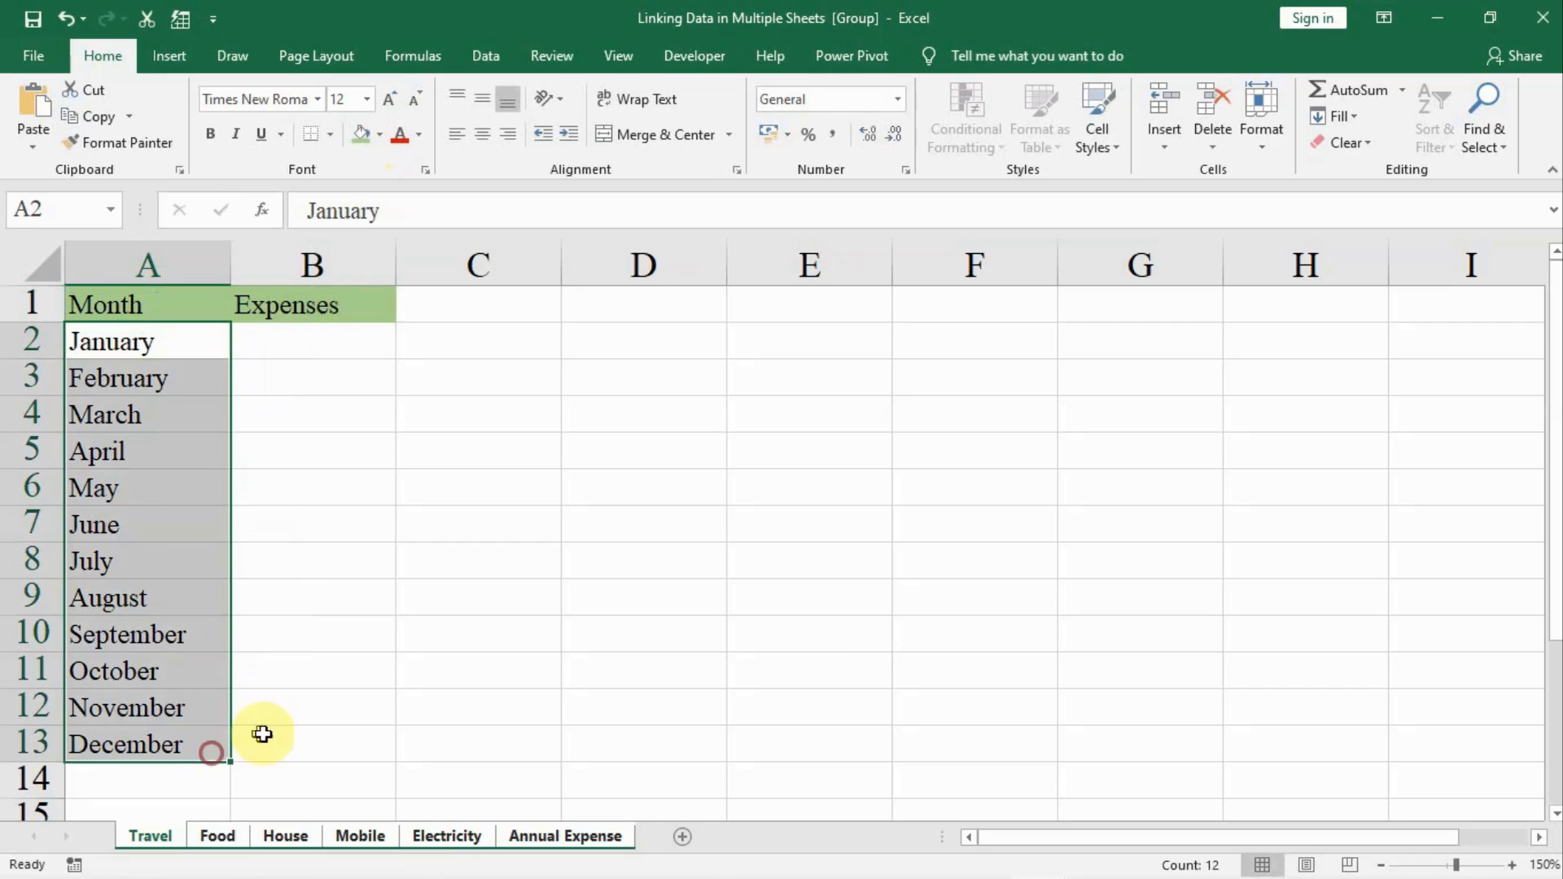
Enter the label Total in A14, below December
{"action": "left_click", "coordinate": [122, 785]}
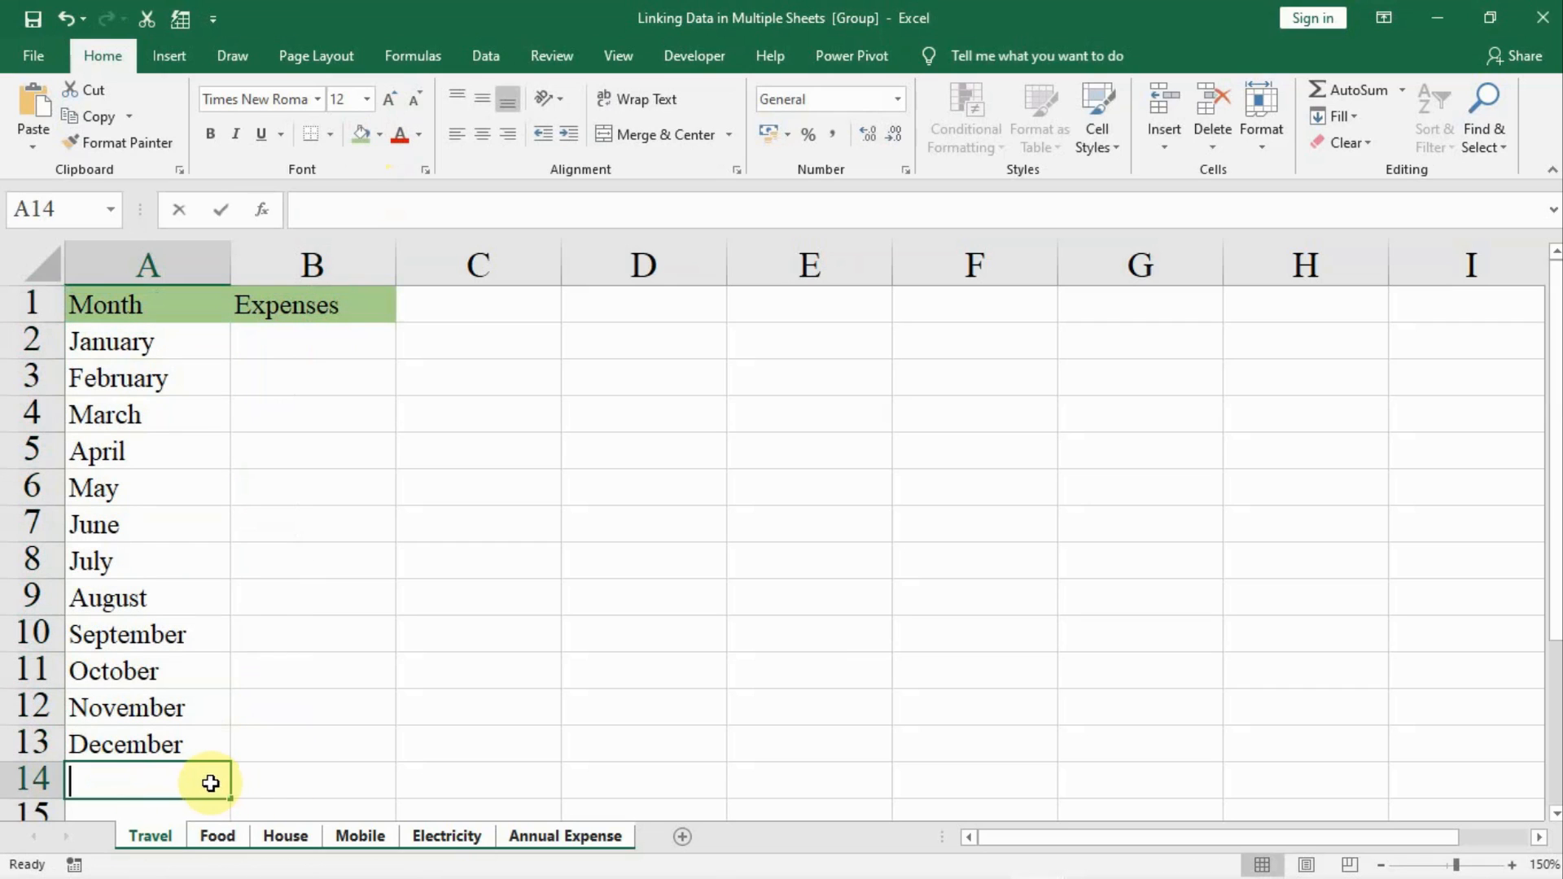
{"action": "type", "text": "Total"}
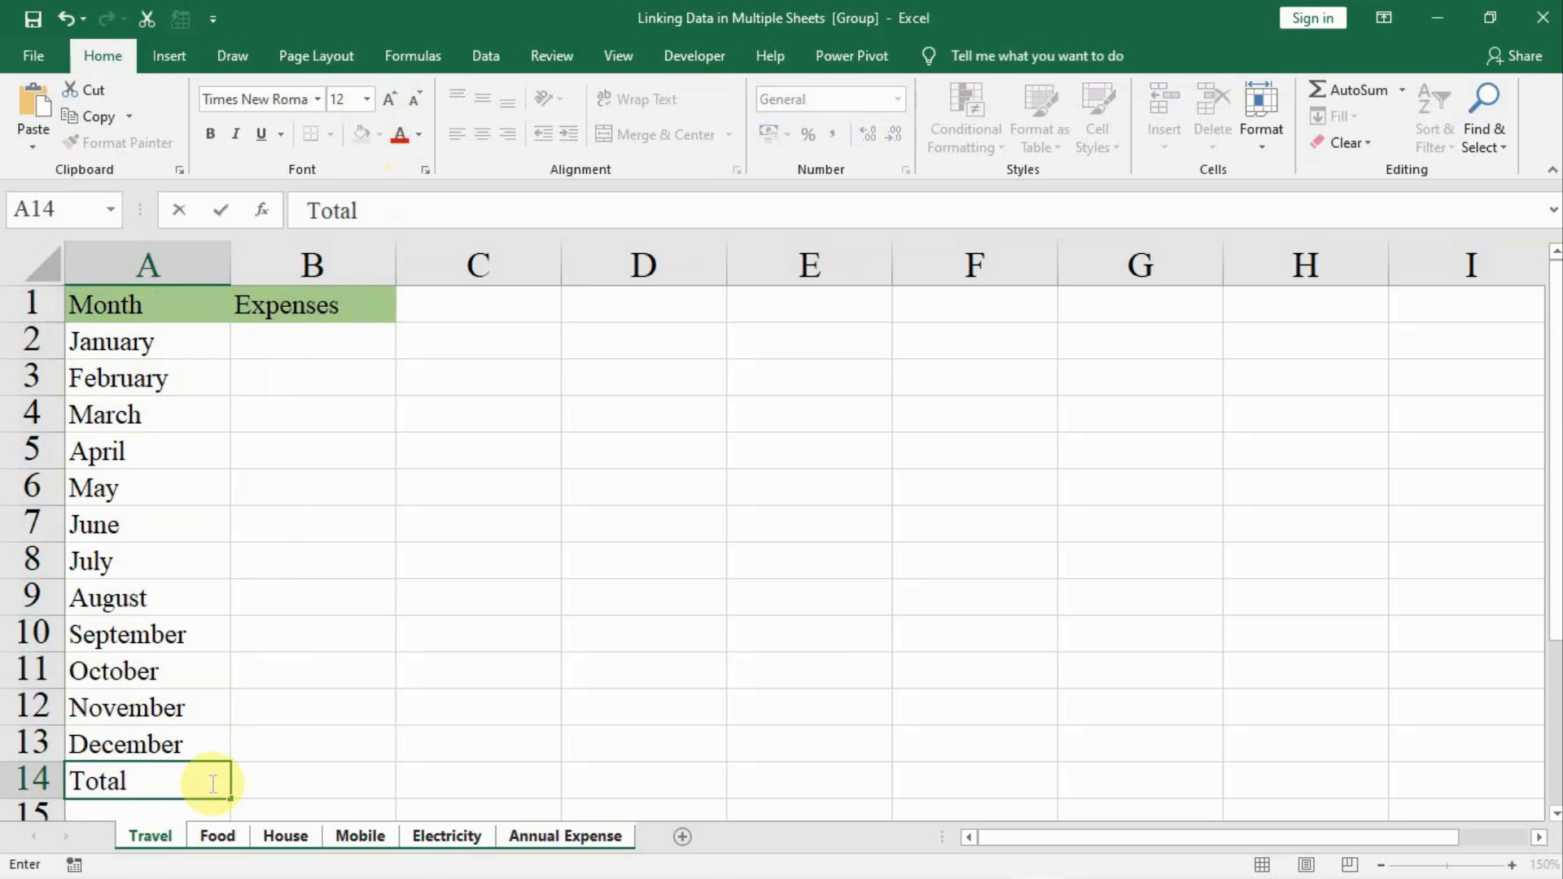
{"action": "left_click", "coordinate": [350, 709]}
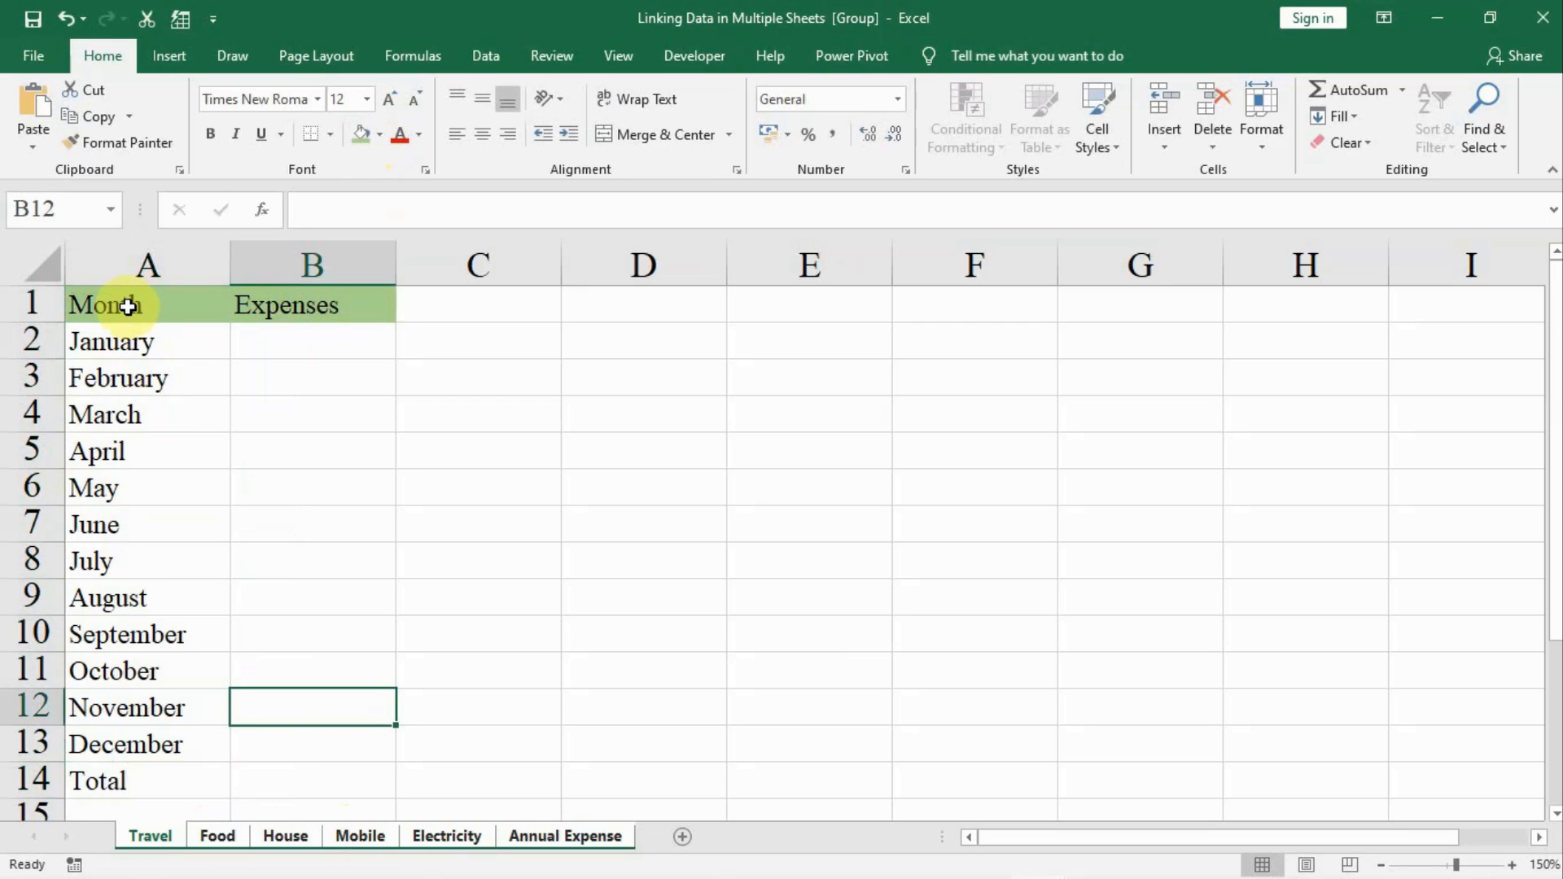
Apply All Borders to the monthly expense table in A1:B14 on the grouped sheets
{"action": "left_click_drag", "start_coordinate": [127, 307], "coordinate": [346, 783]}
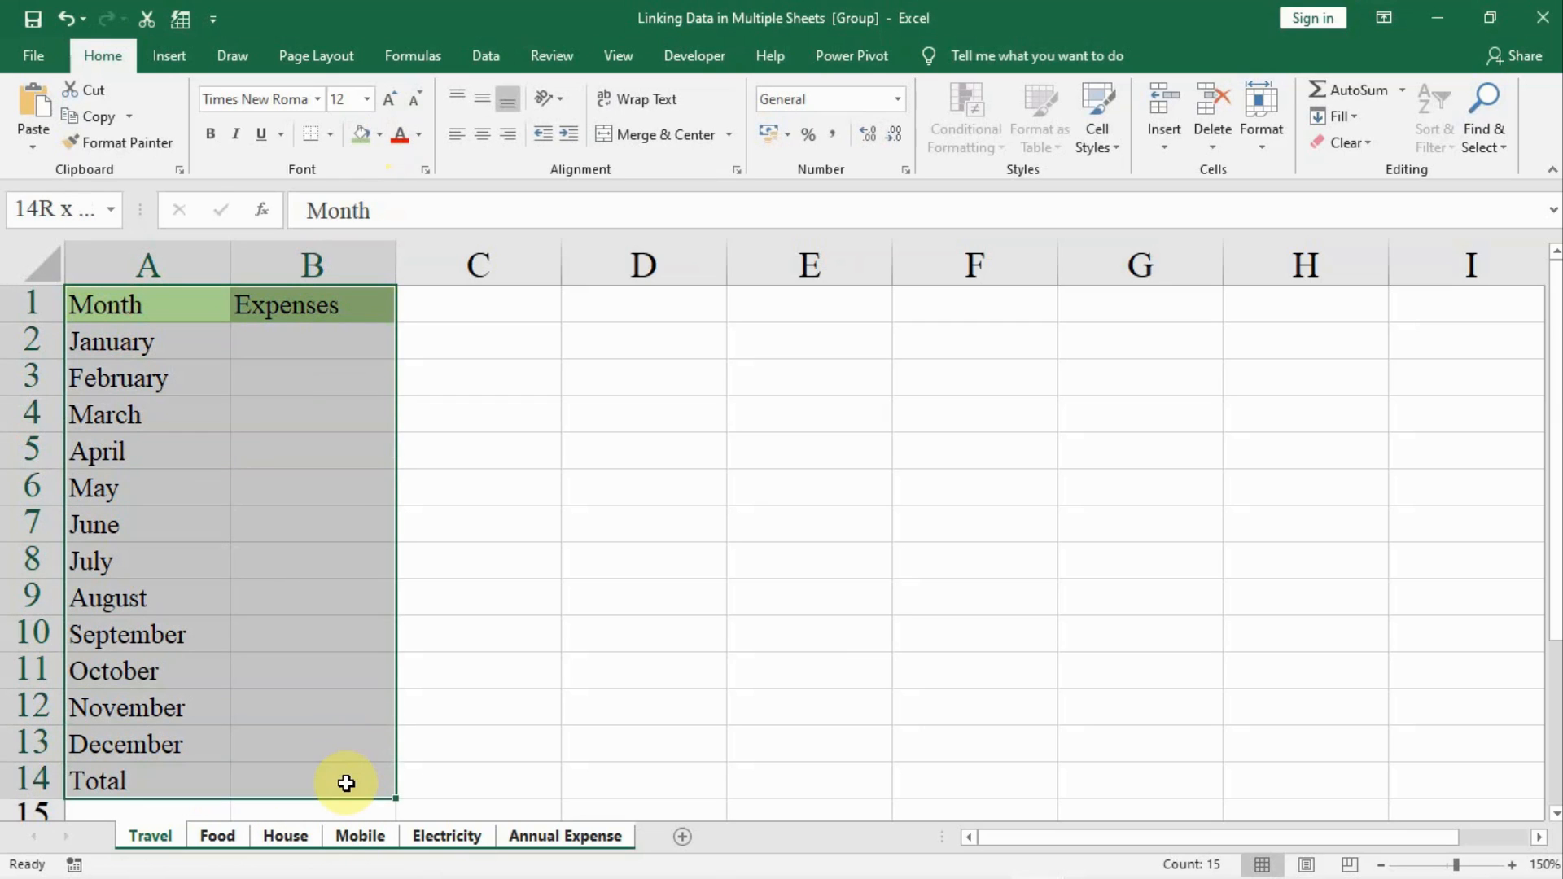
{"action": "left_click", "coordinate": [332, 142]}
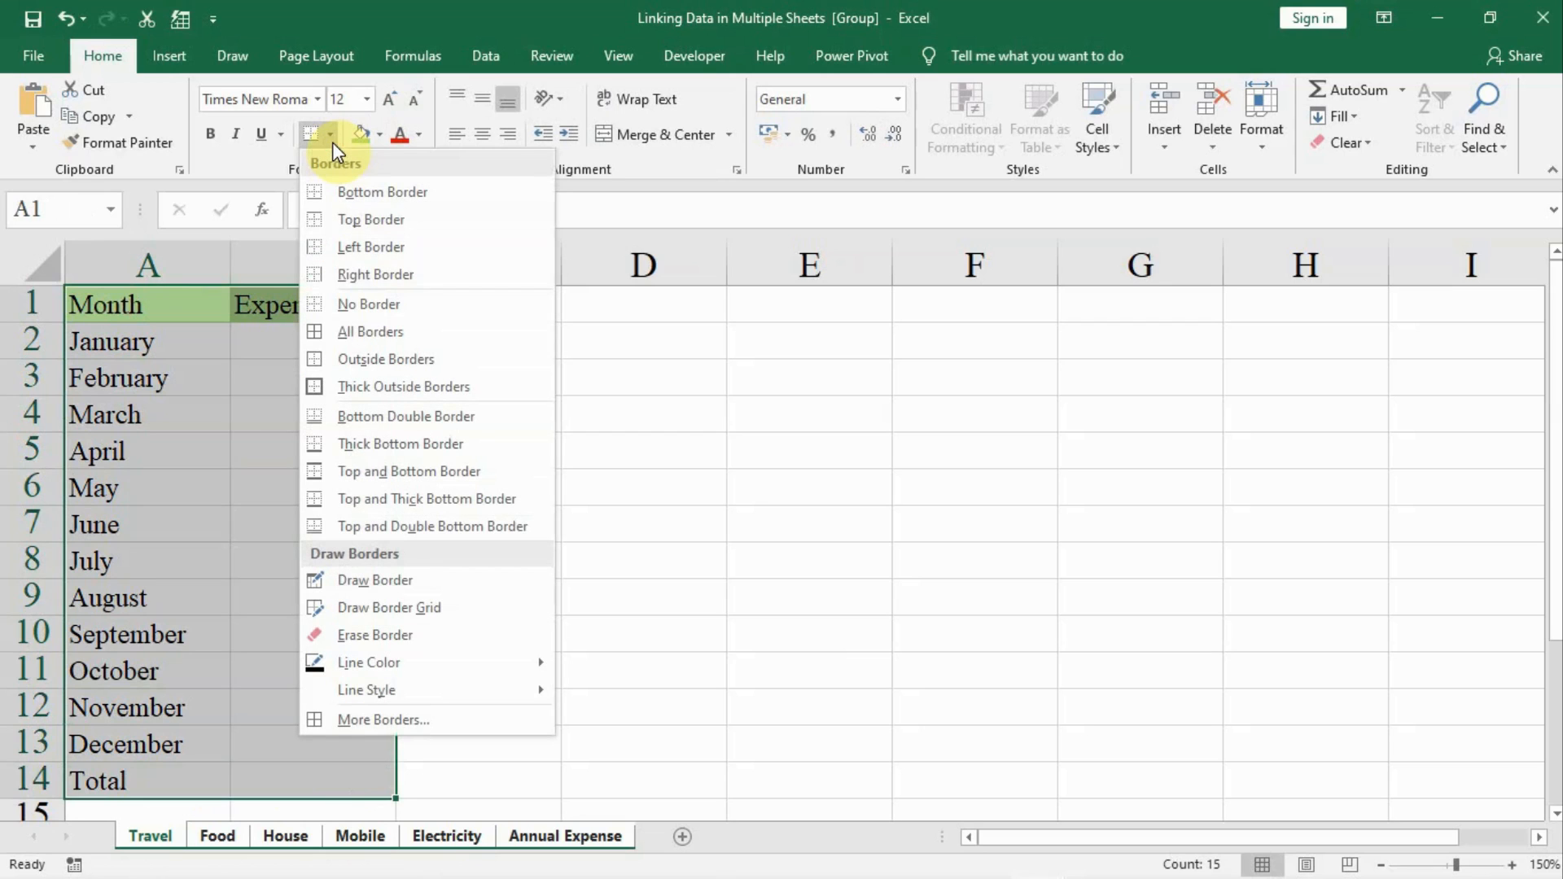
{"action": "left_click", "coordinate": [347, 335]}
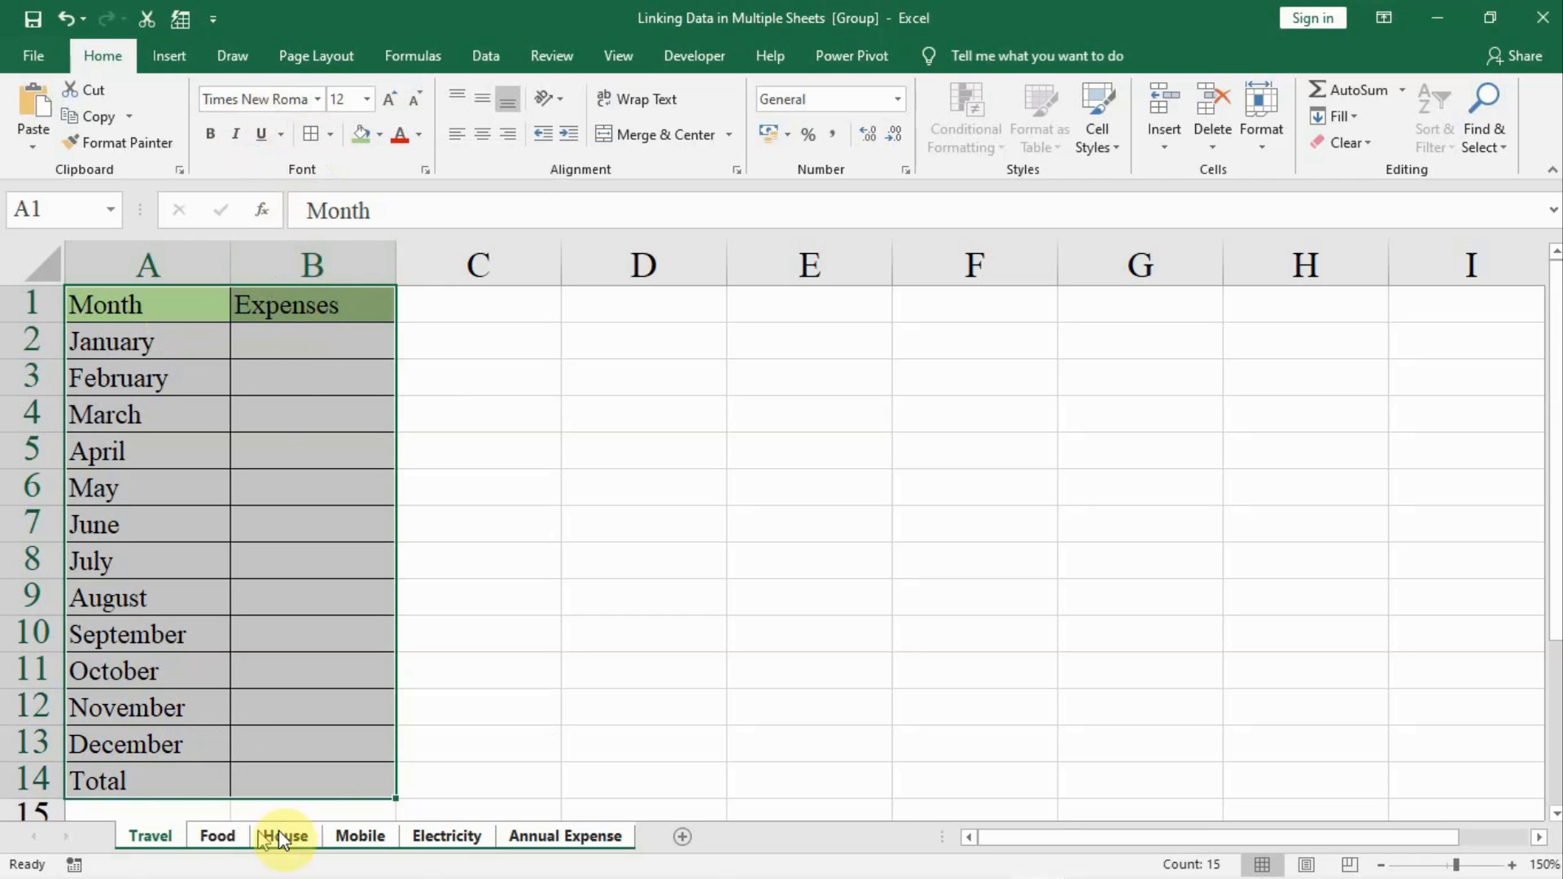
Fill the Total row cells A14:B14 with yellow on the grouped sheets
{"action": "left_click_drag", "start_coordinate": [164, 782], "coordinate": [294, 781]}
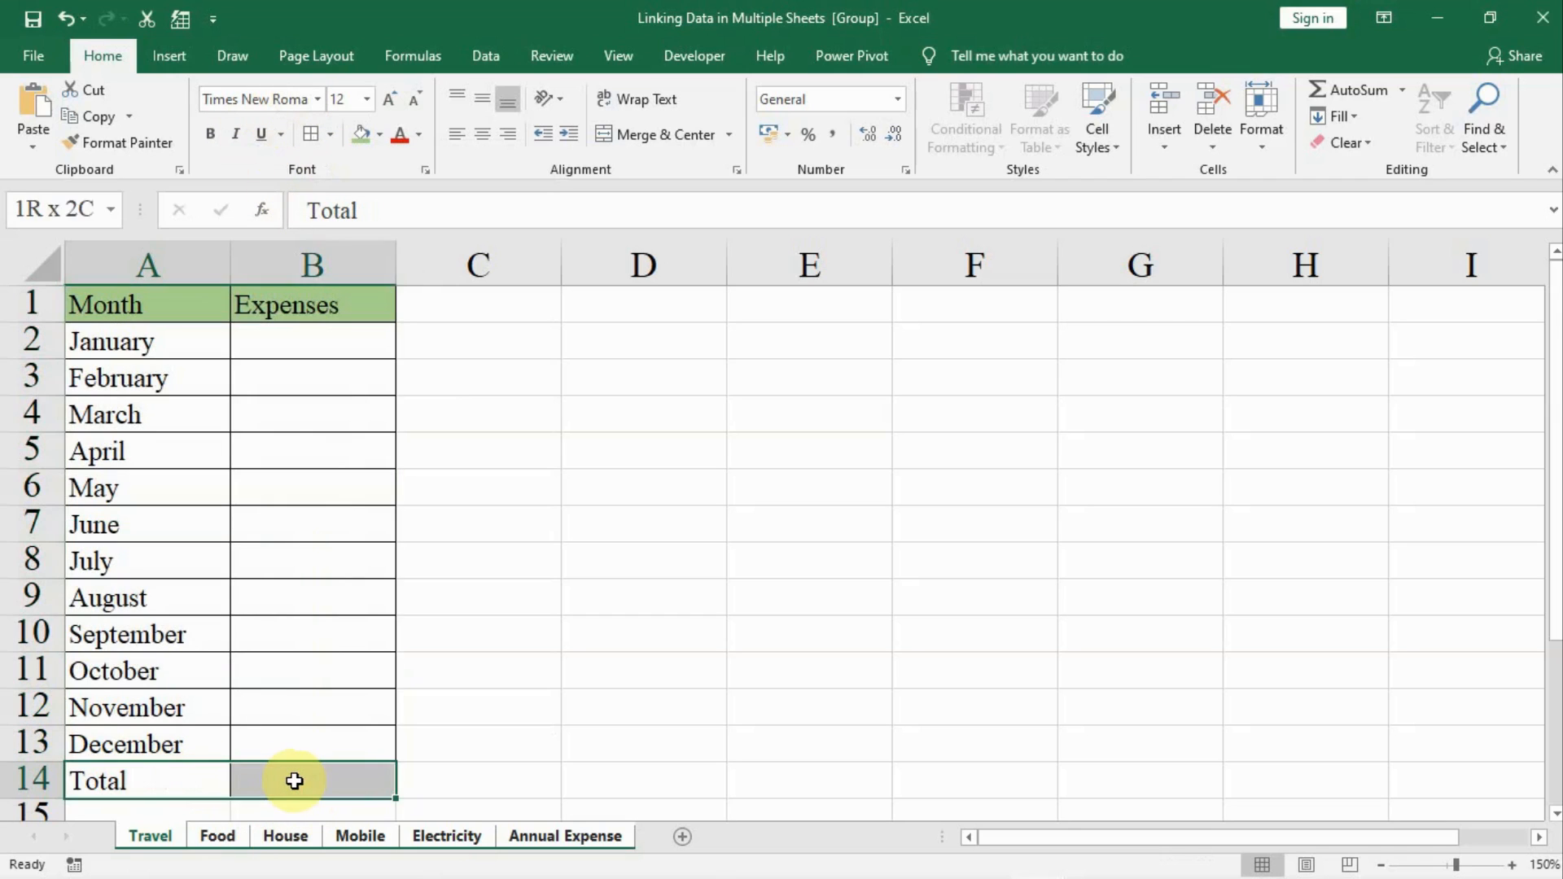
{"action": "left_click", "coordinate": [378, 134]}
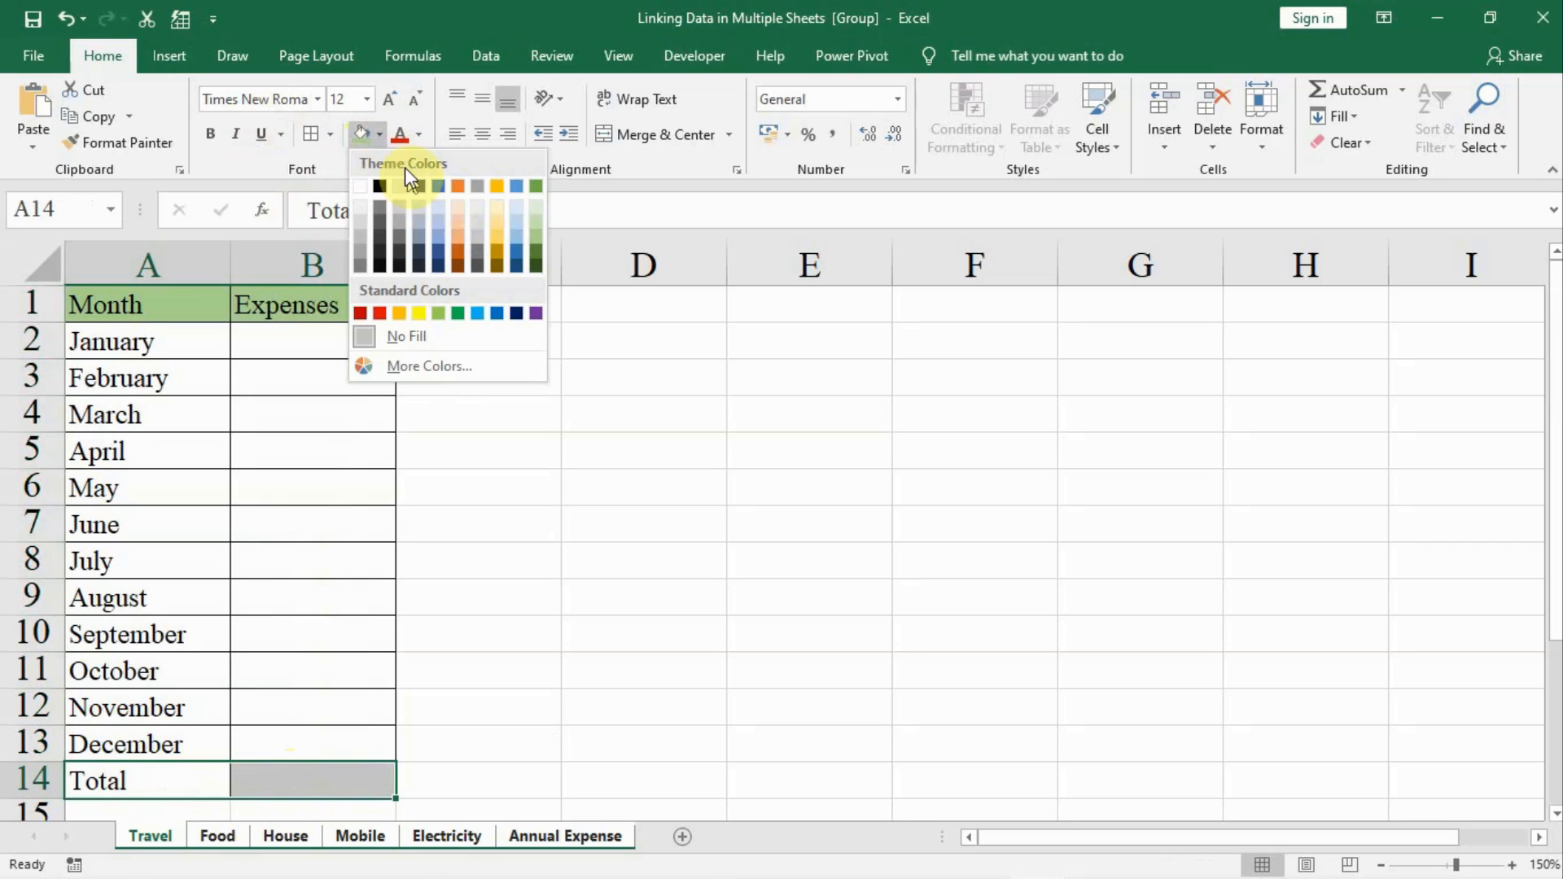
{"action": "left_click", "coordinate": [417, 315]}
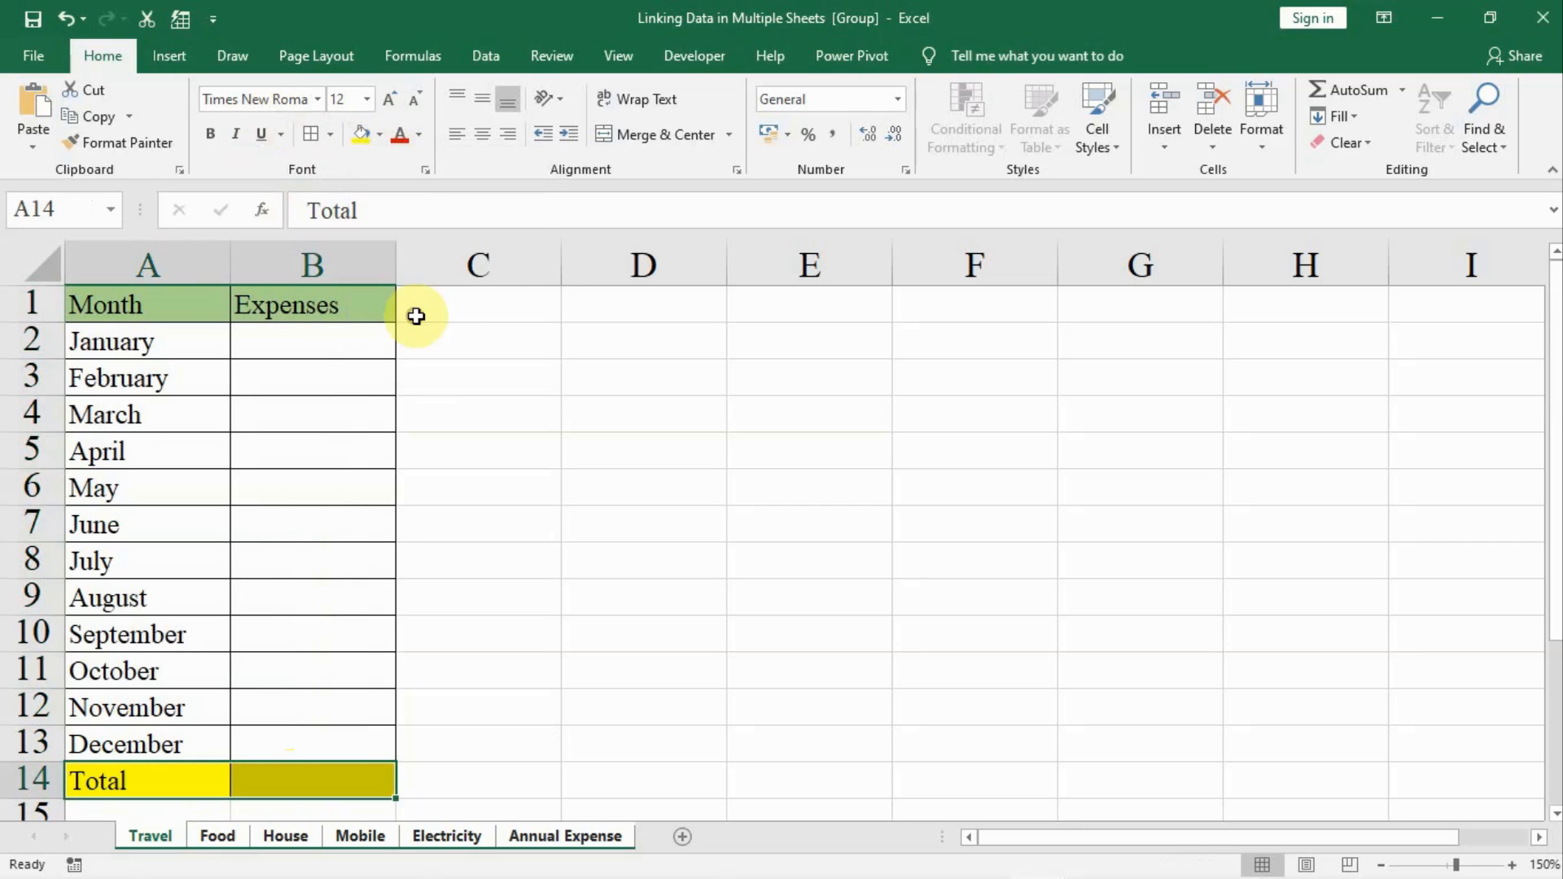
{"action": "left_click", "coordinate": [335, 539]}
Enter the formula =SUM(B2:B13) in B14 to total the monthly expenses on all grouped sheets
{"action": "left_click", "coordinate": [286, 776]}
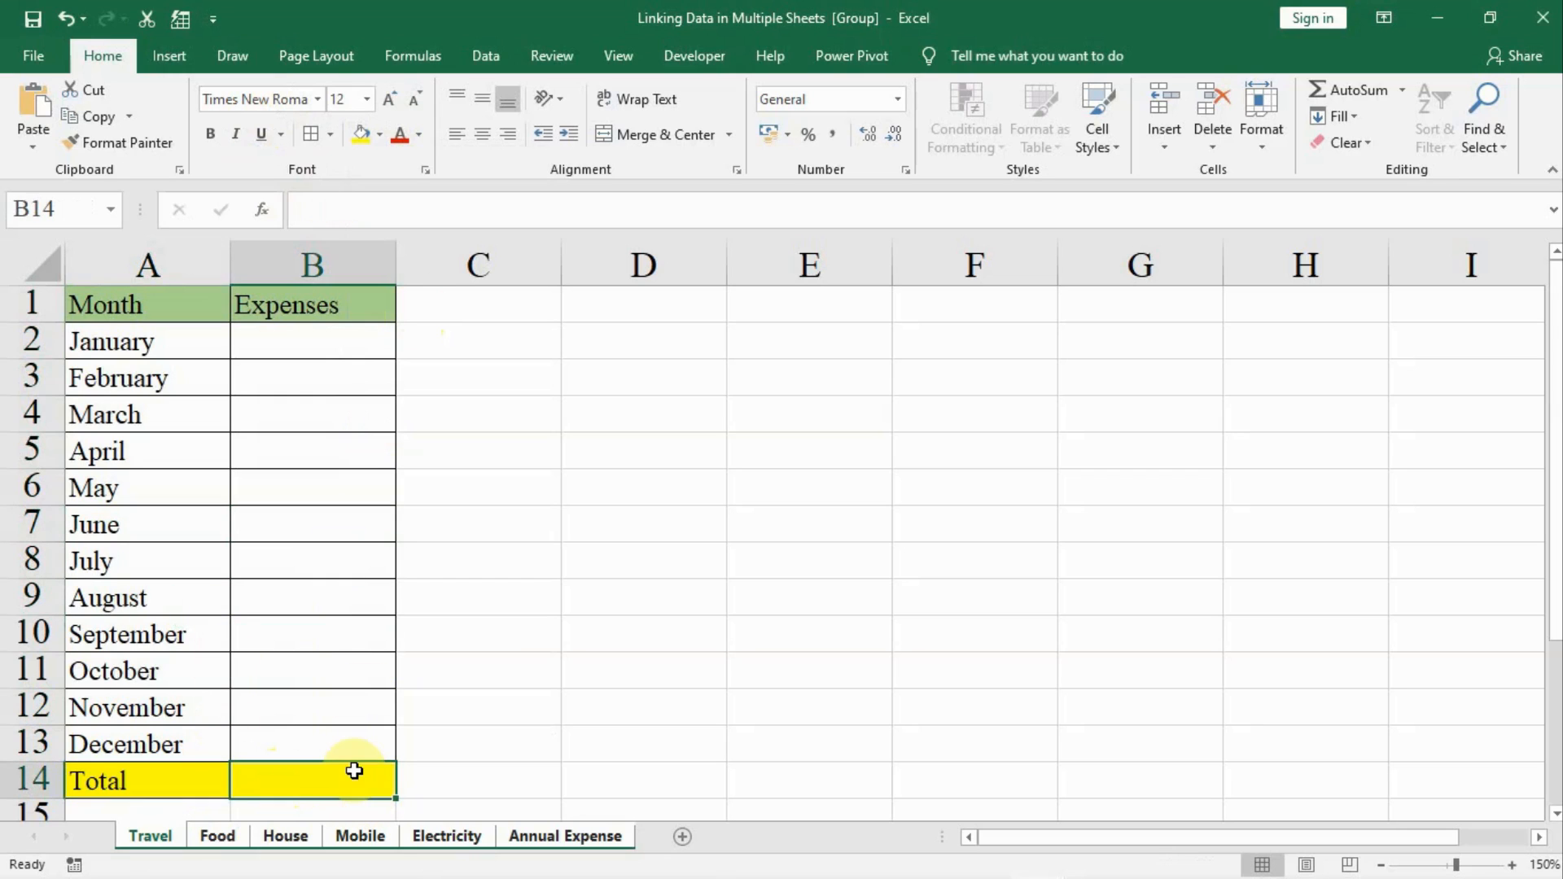
{"action": "type", "text": "="}
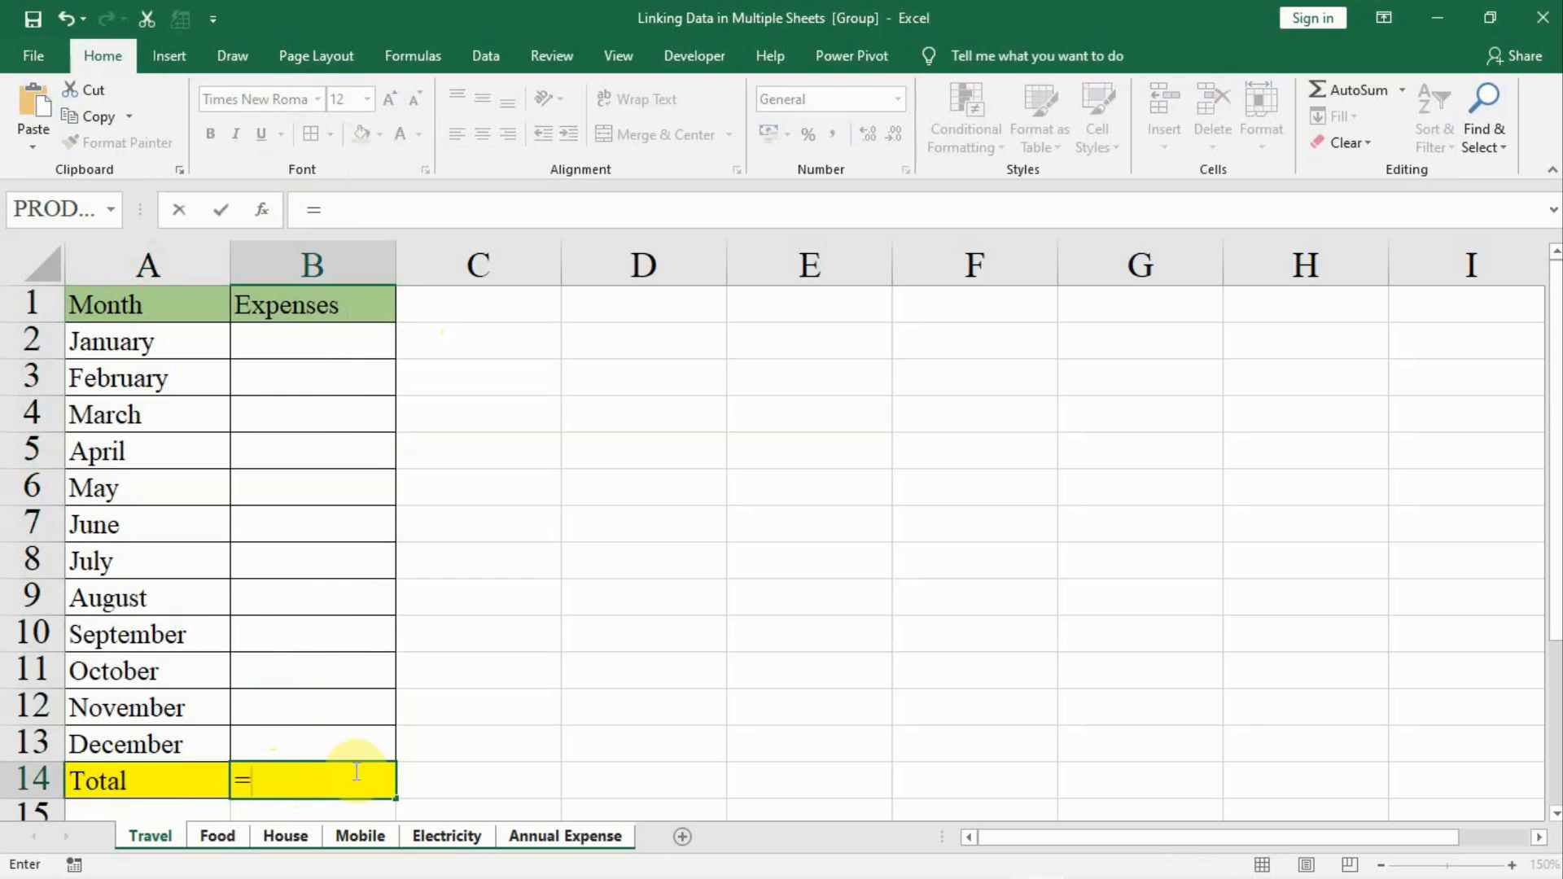
{"action": "type", "text": "sum"}
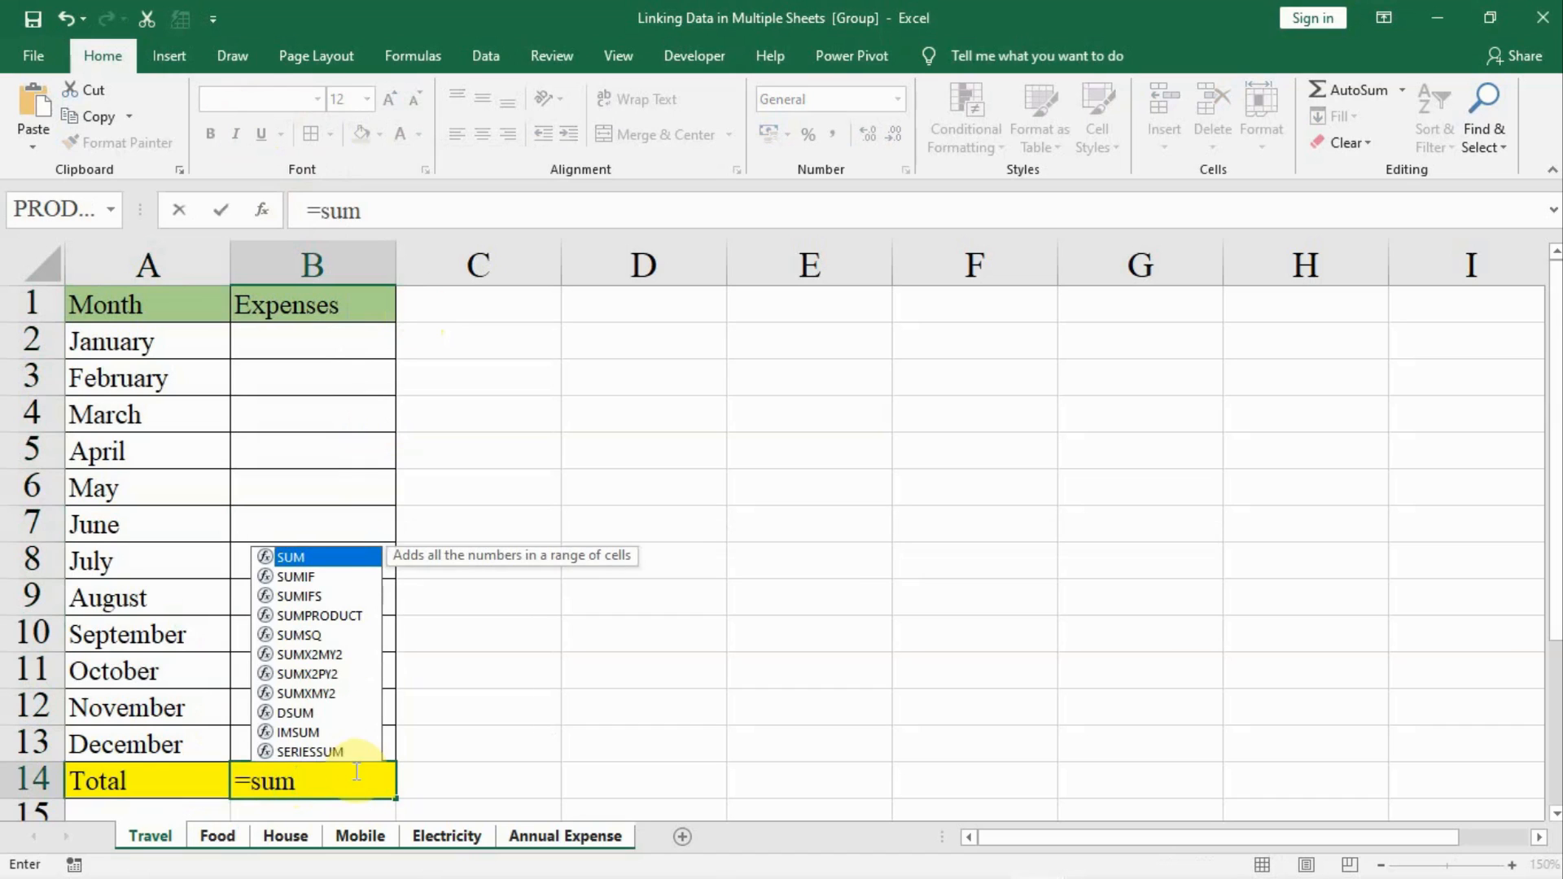
{"action": "type", "text": "("}
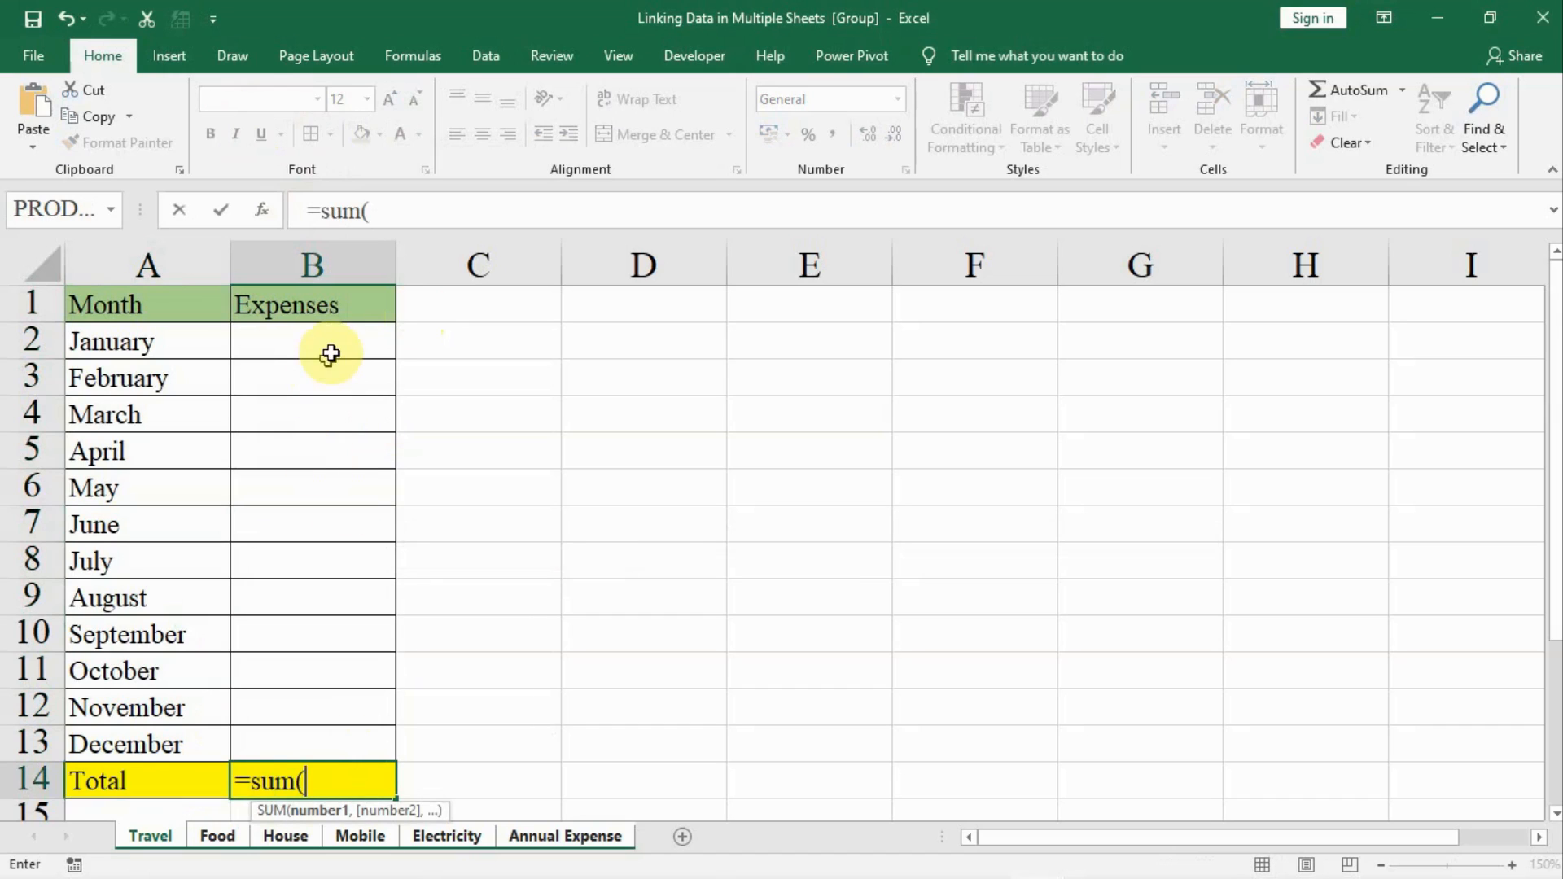
{"action": "left_click_drag", "start_coordinate": [331, 339], "coordinate": [333, 741]}
{"action": "type", "text": ")"}
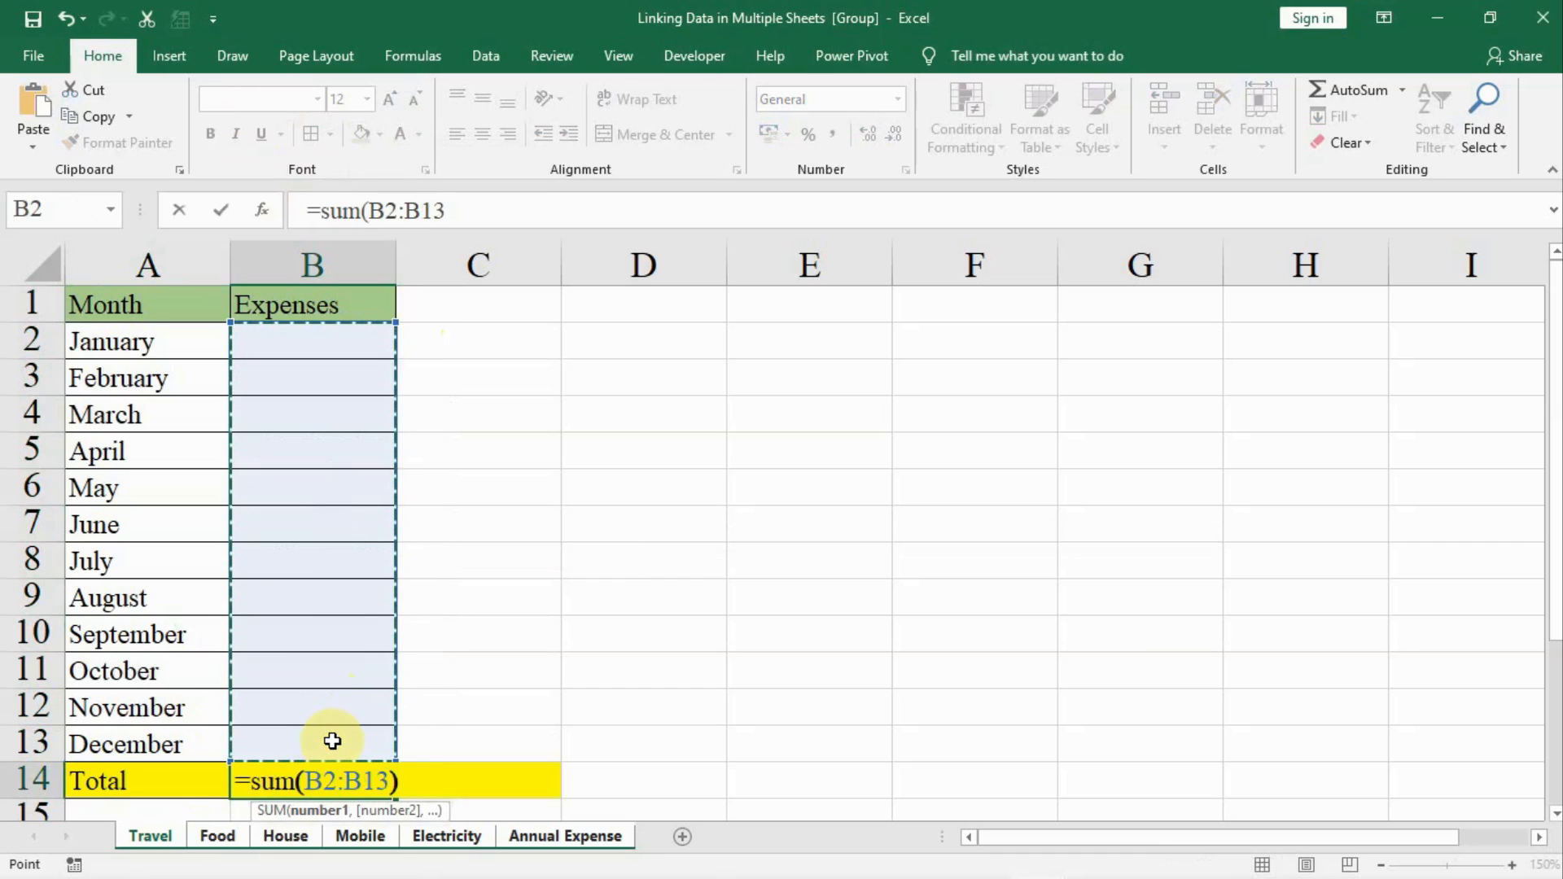
{"action": "key", "text": "Tab"}
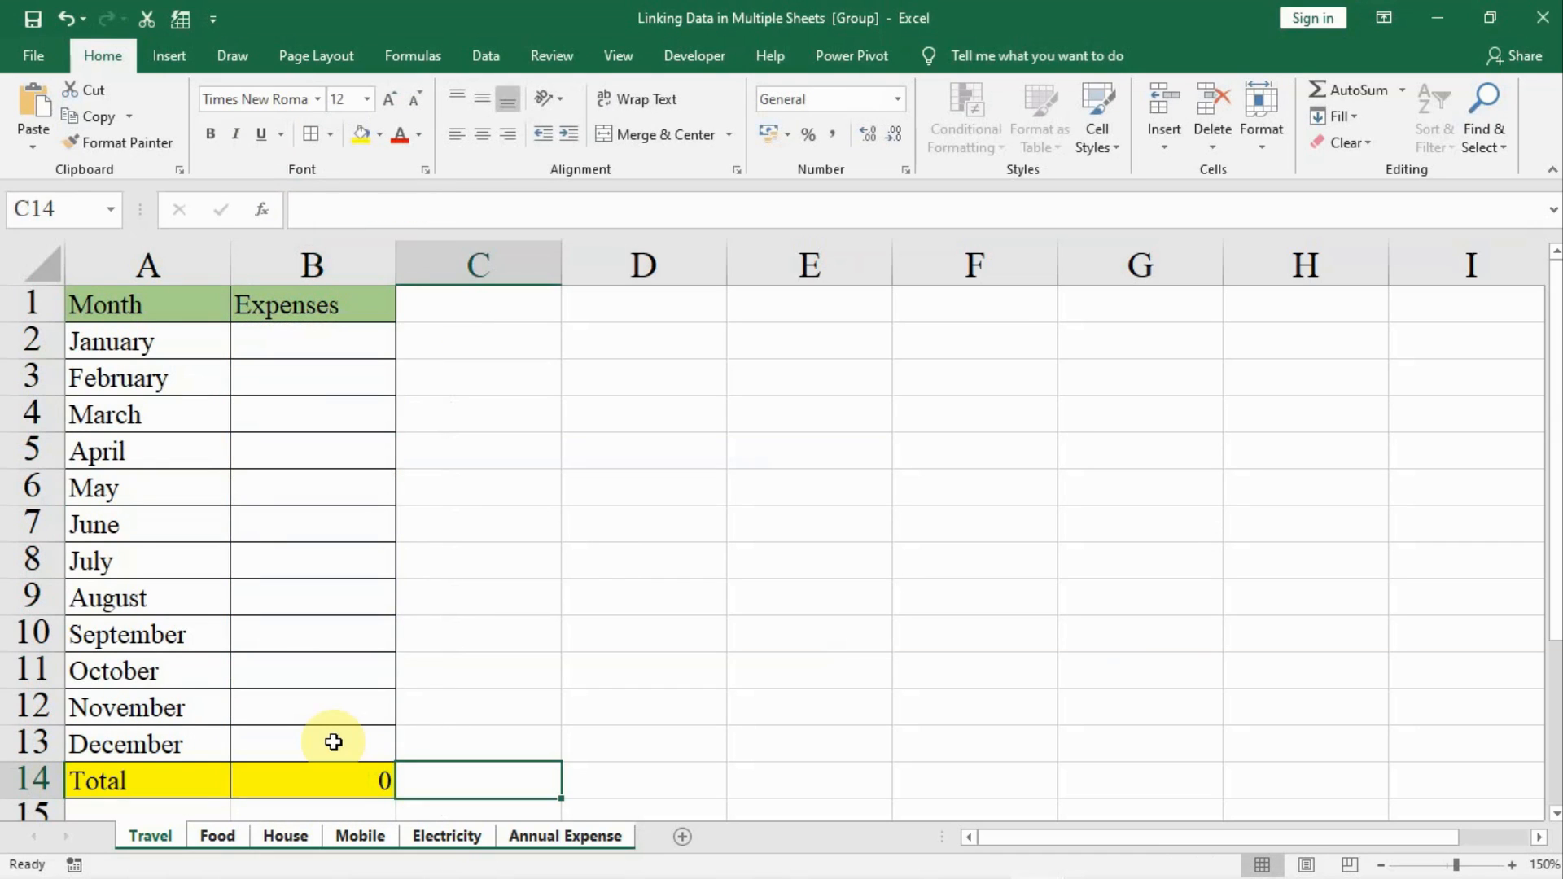
{"action": "left_click", "coordinate": [313, 780]}
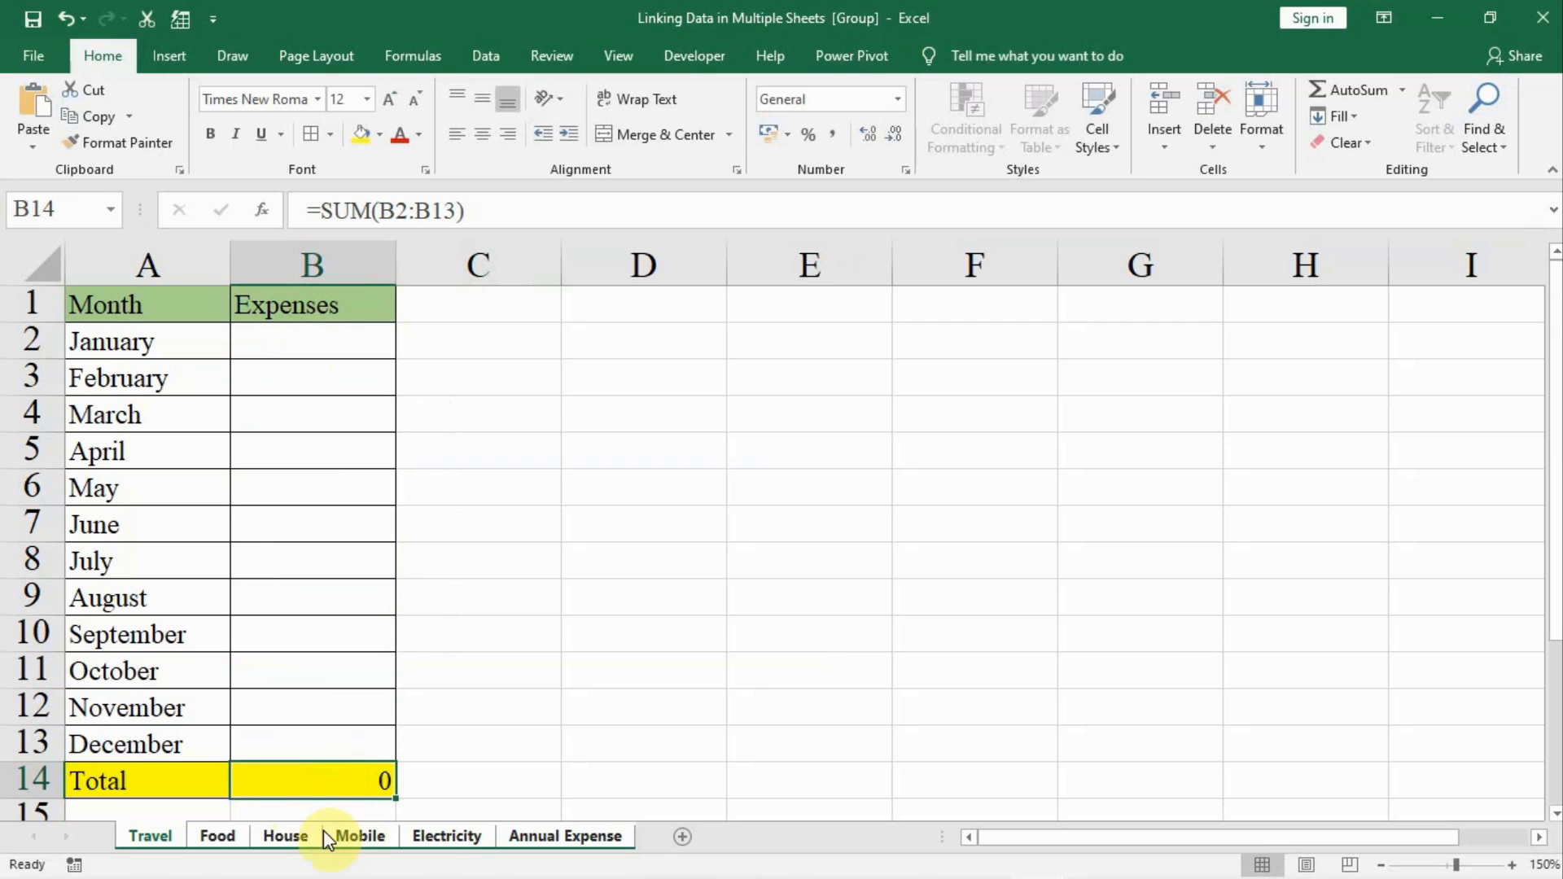
Ungroup the sheets and look through each one from Travel to Annual Expense to check the copied table and total formula
{"action": "left_click", "coordinate": [289, 837]}
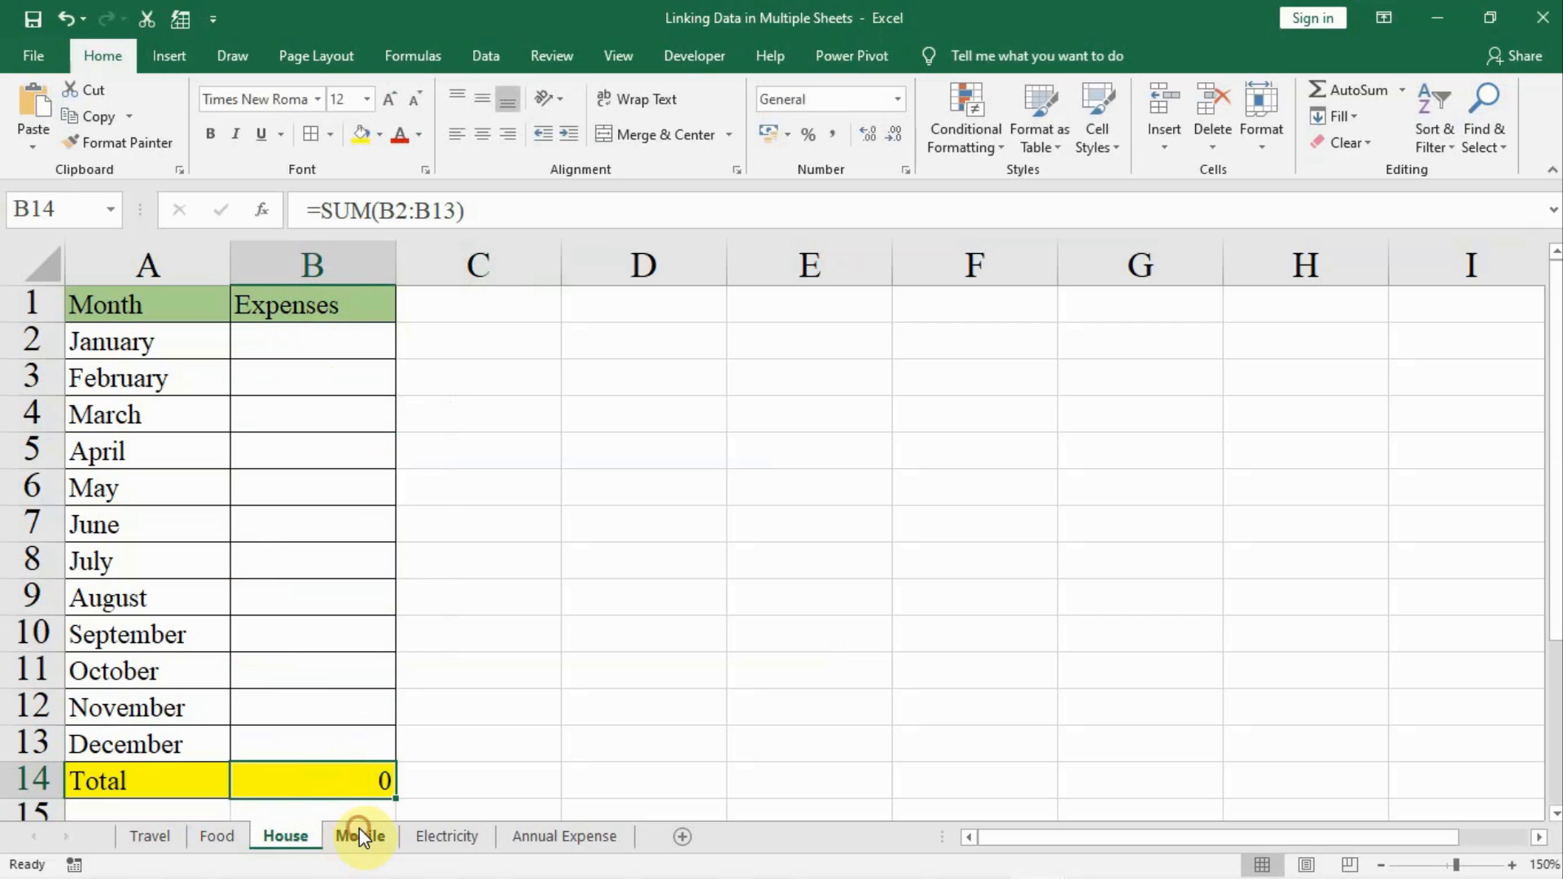
{"action": "left_click", "coordinate": [359, 834]}
{"action": "left_click", "coordinate": [146, 836]}
{"action": "left_click", "coordinate": [216, 837]}
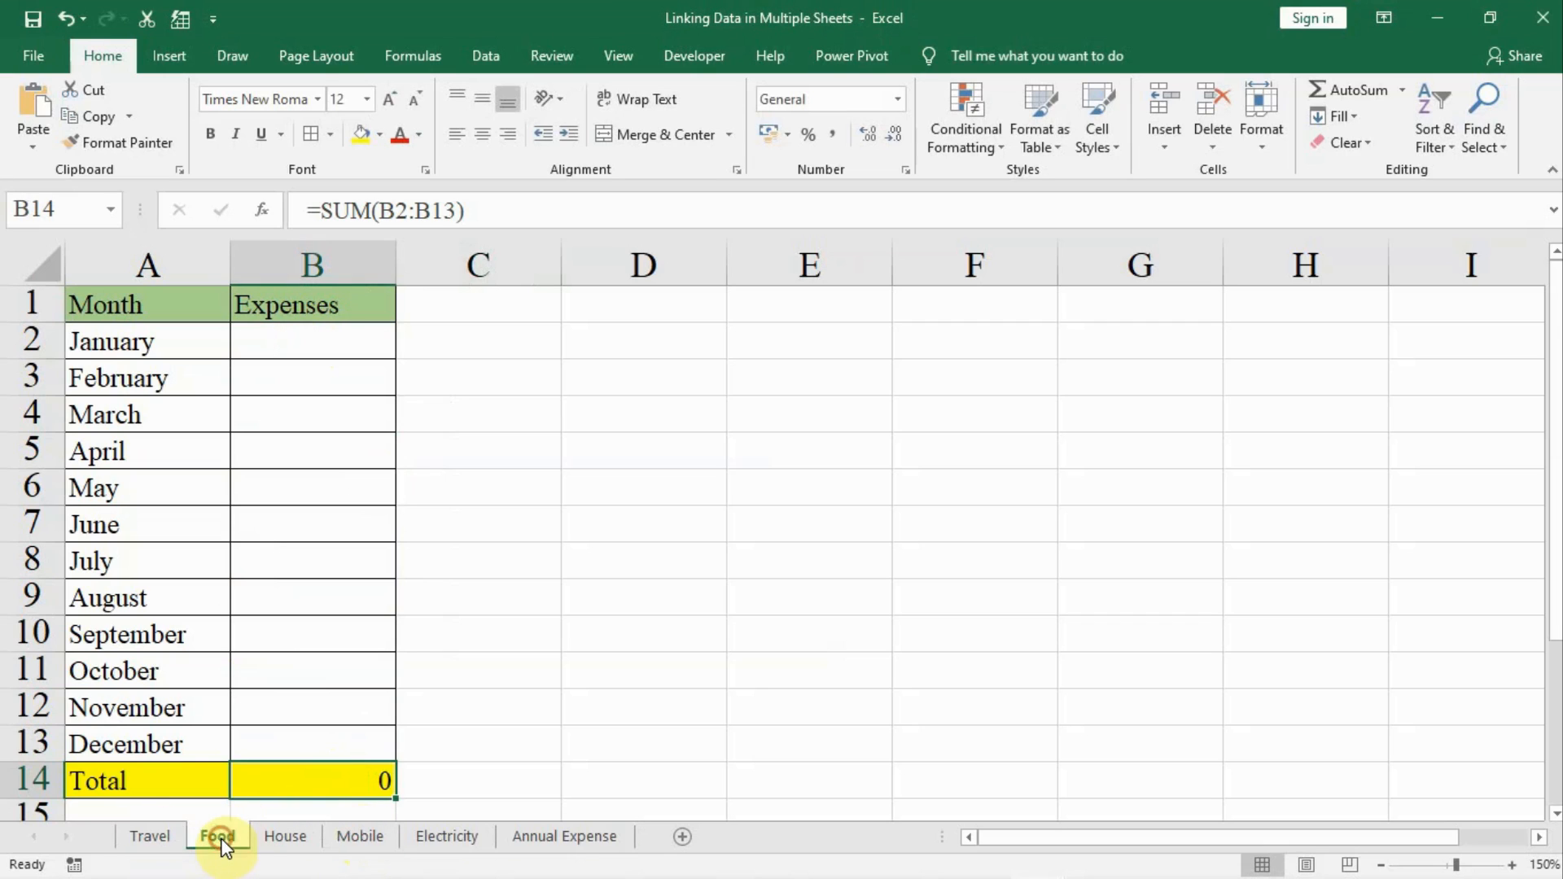
{"action": "left_click", "coordinate": [295, 837]}
{"action": "left_click", "coordinate": [343, 837]}
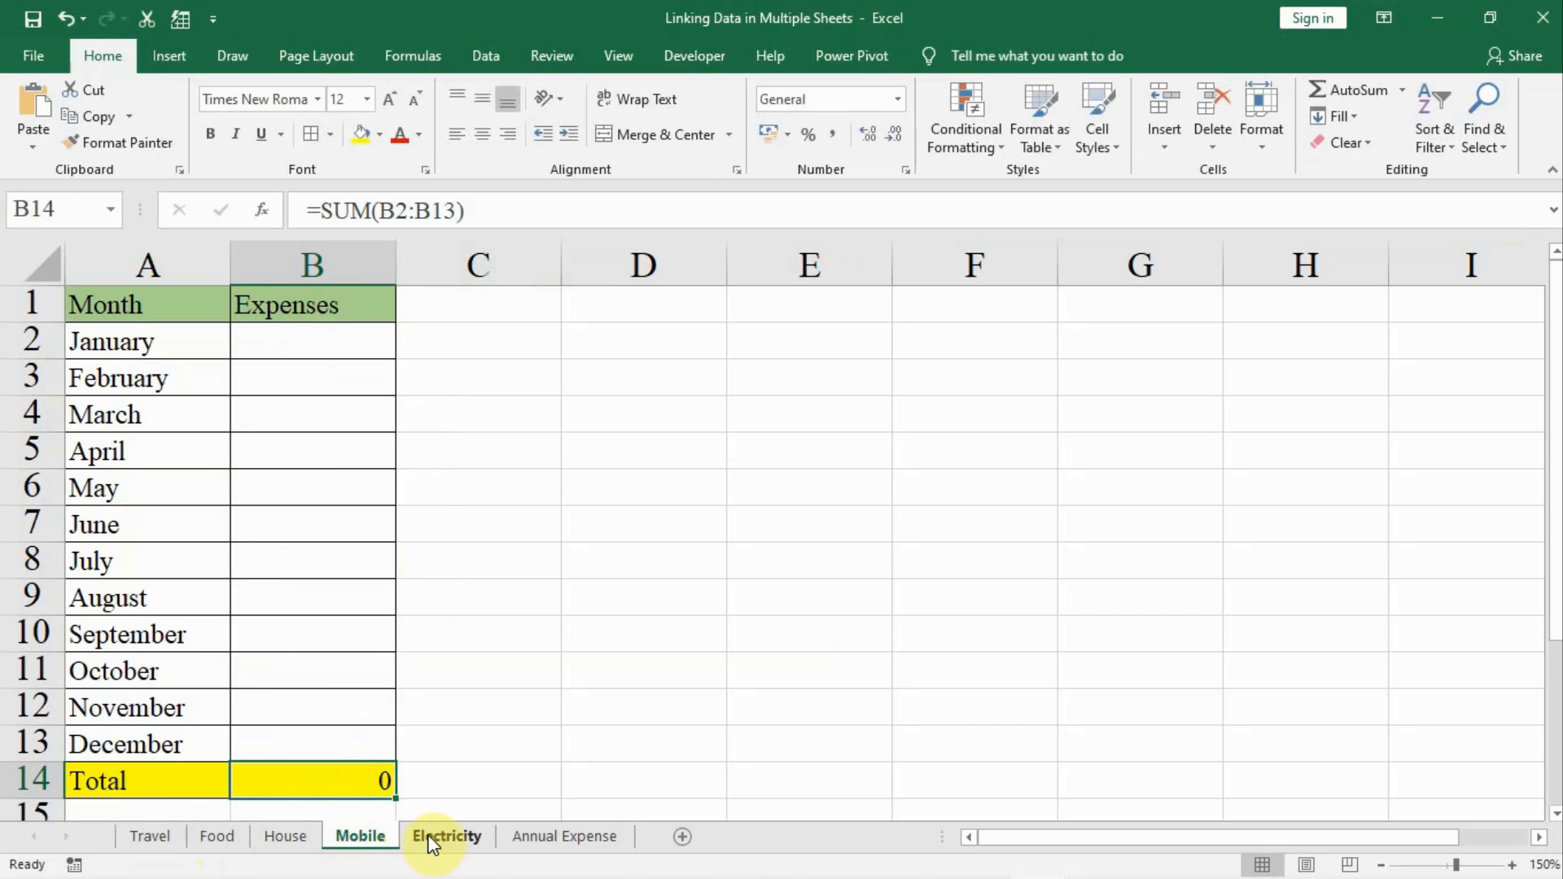
{"action": "left_click", "coordinate": [451, 838]}
{"action": "left_click", "coordinate": [570, 837]}
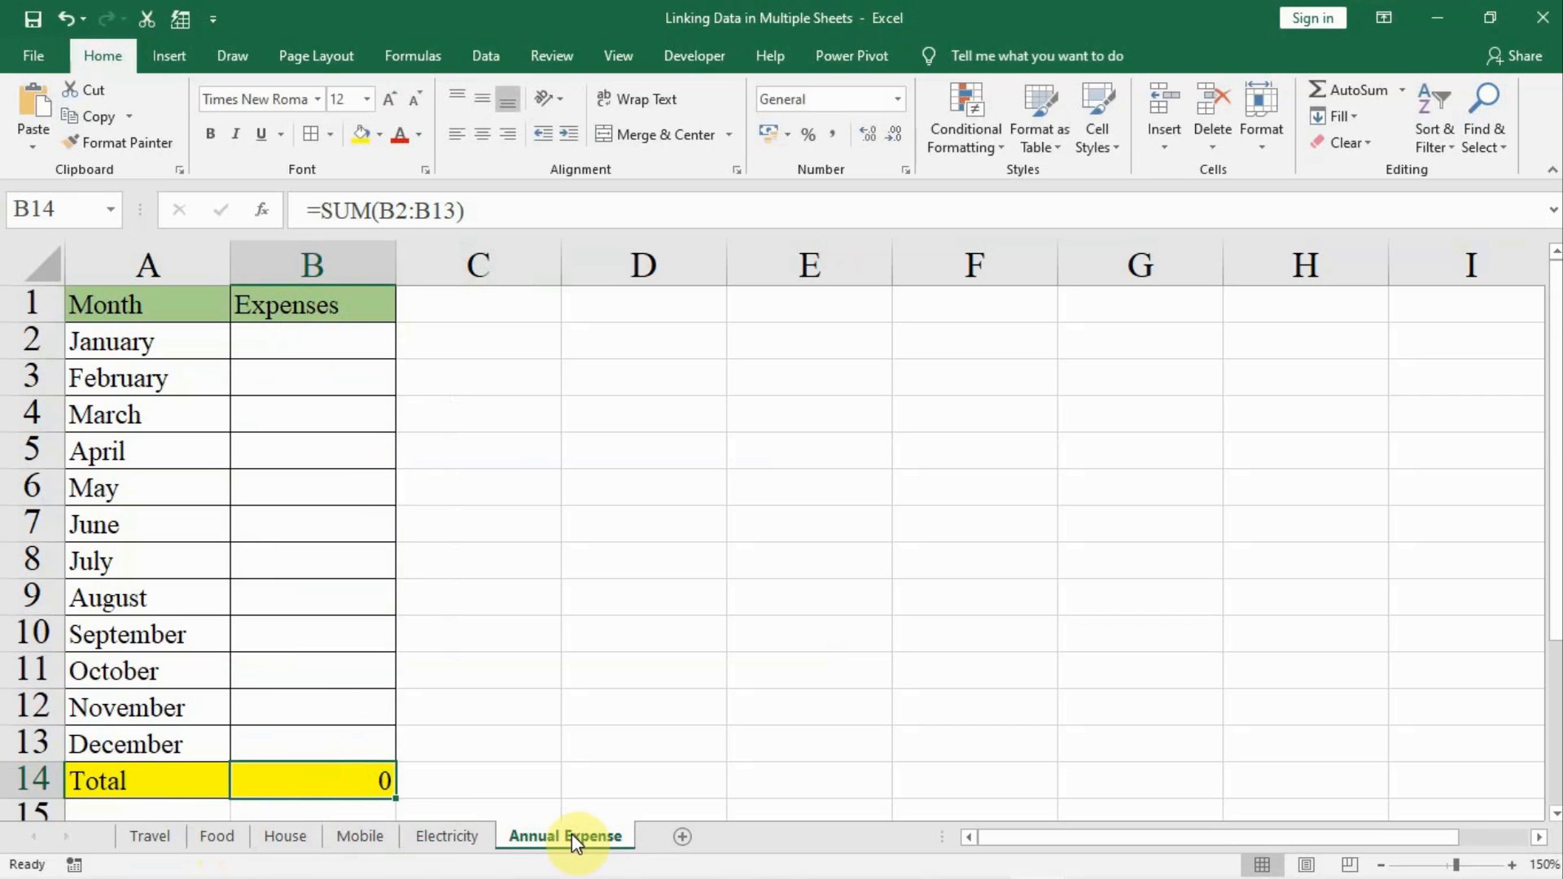
On the Travel sheet, enter the January to June expenses 23, 45, 23, 45, 67 and 12 in B2:B7
{"action": "left_click", "coordinate": [146, 837]}
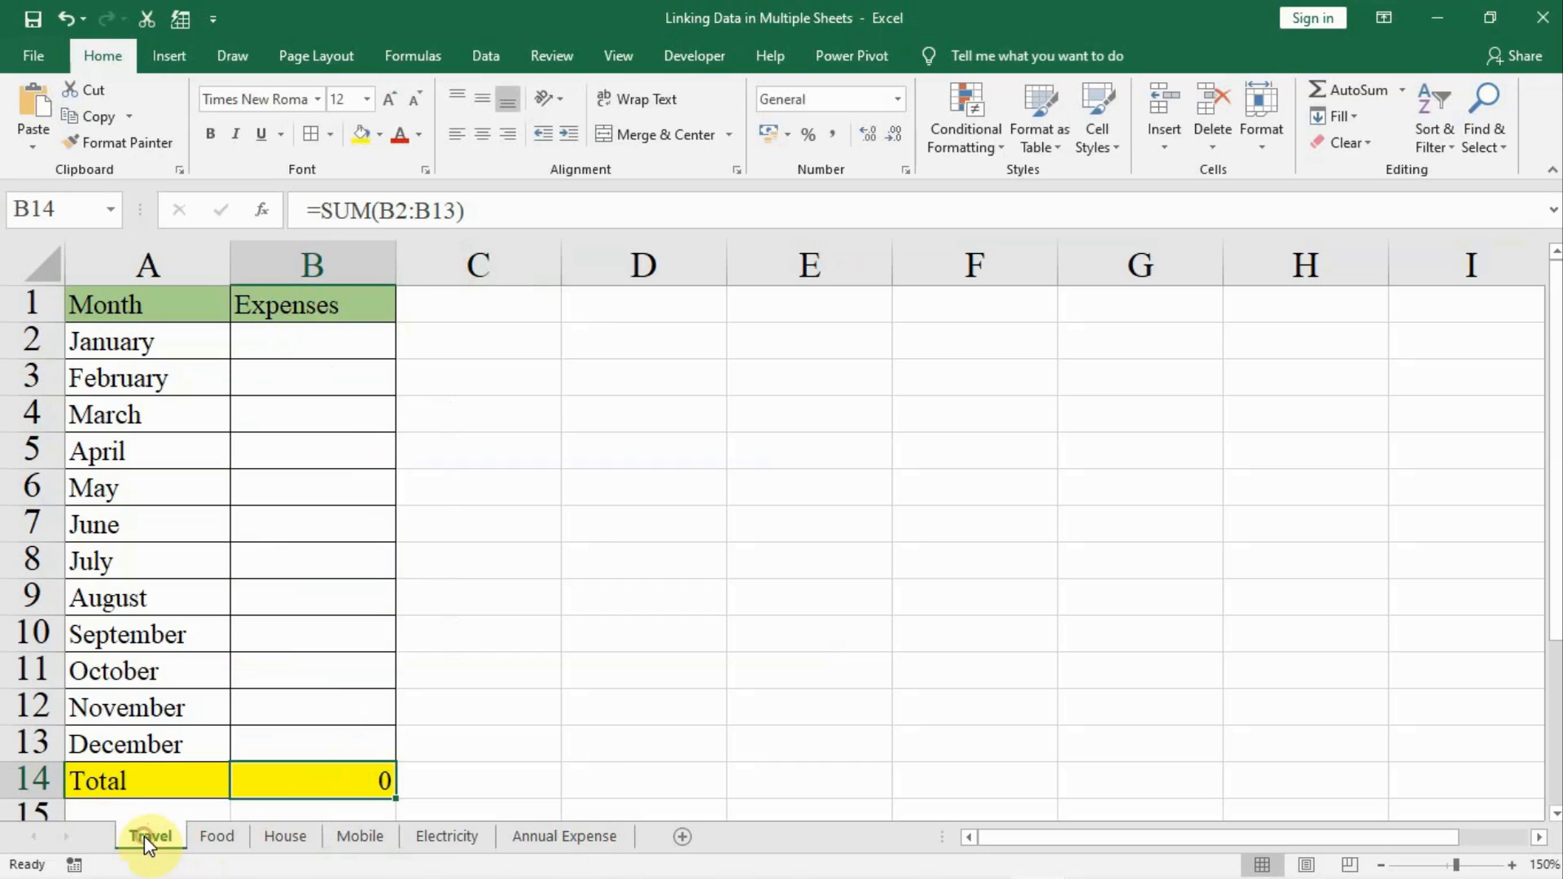
{"action": "left_click", "coordinate": [289, 343]}
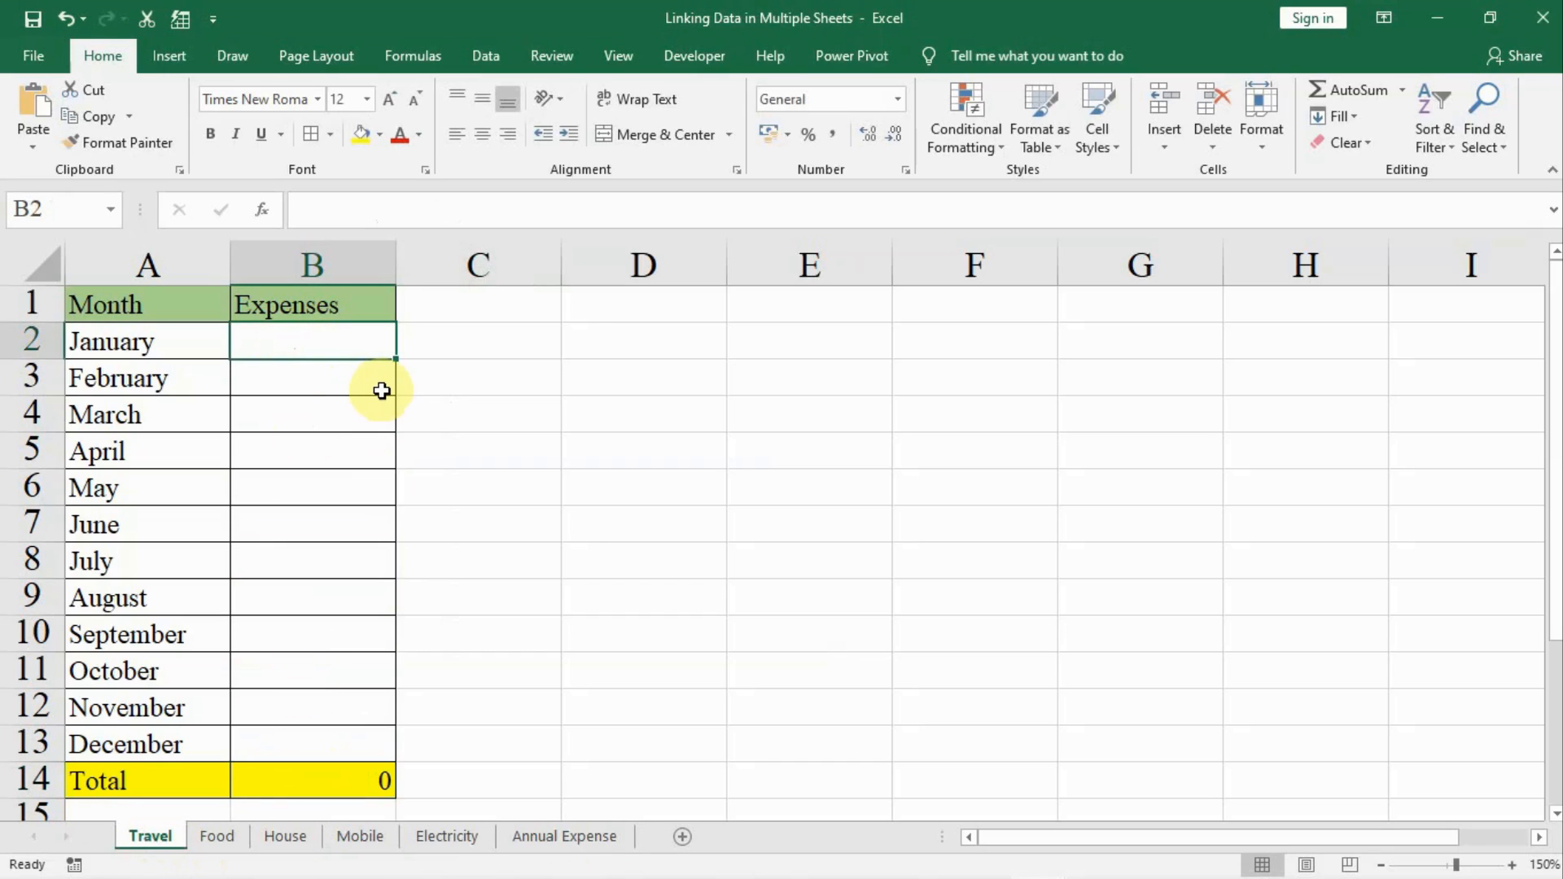
{"action": "type", "text": "23"}
{"action": "key", "text": "Return"}
{"action": "type", "text": "45"}
{"action": "key", "text": "Return"}
{"action": "type", "text": "2"}
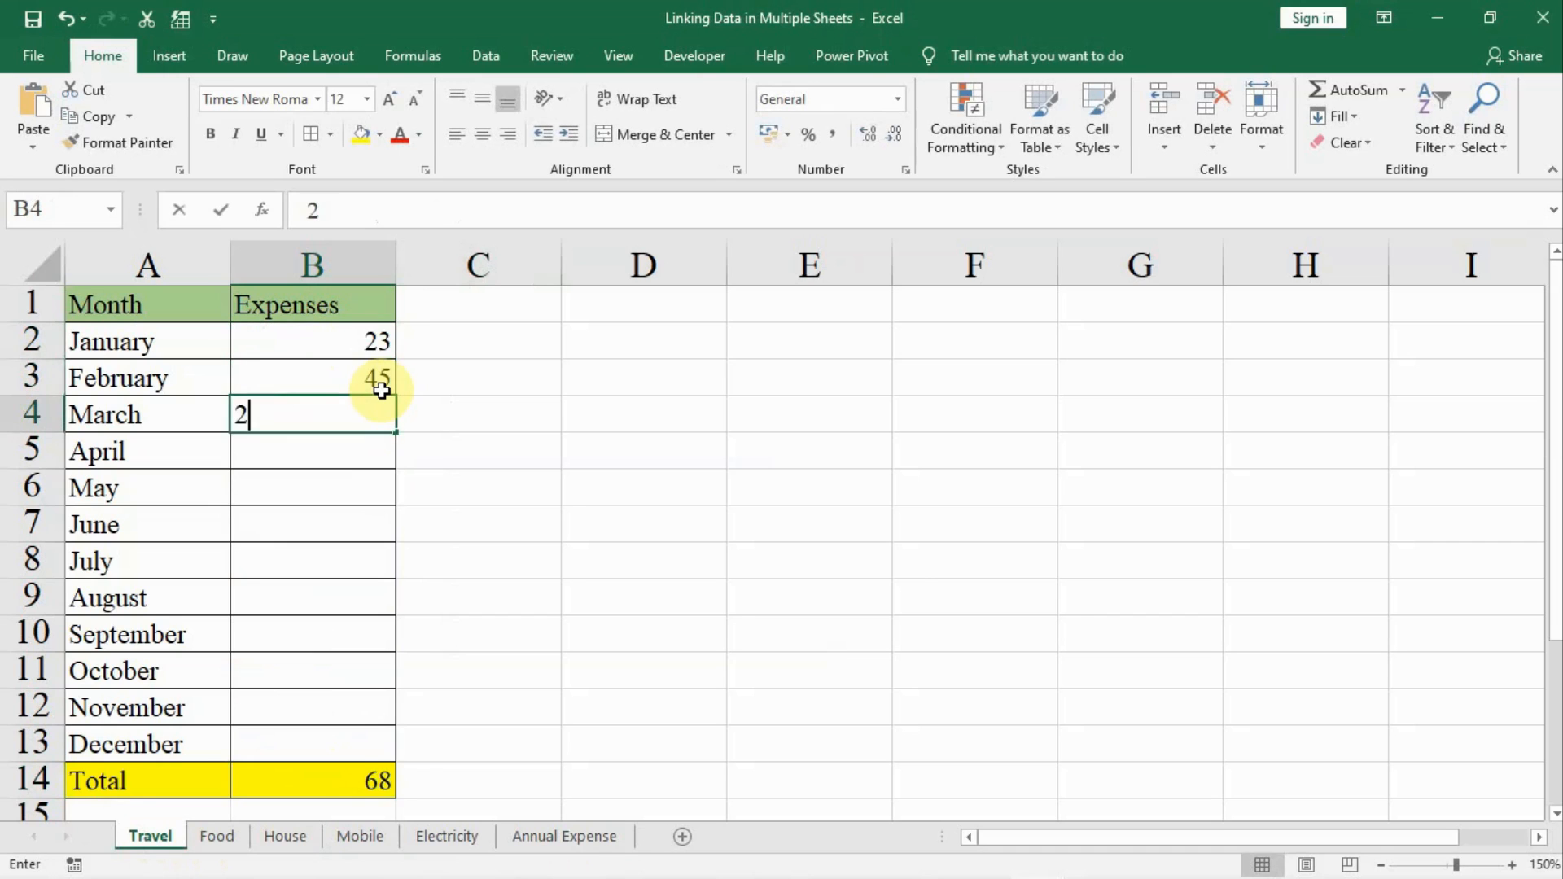
{"action": "type", "text": "3"}
{"action": "key", "text": "Return"}
{"action": "type", "text": "45"}
{"action": "key", "text": "Return"}
{"action": "type", "text": "67"}
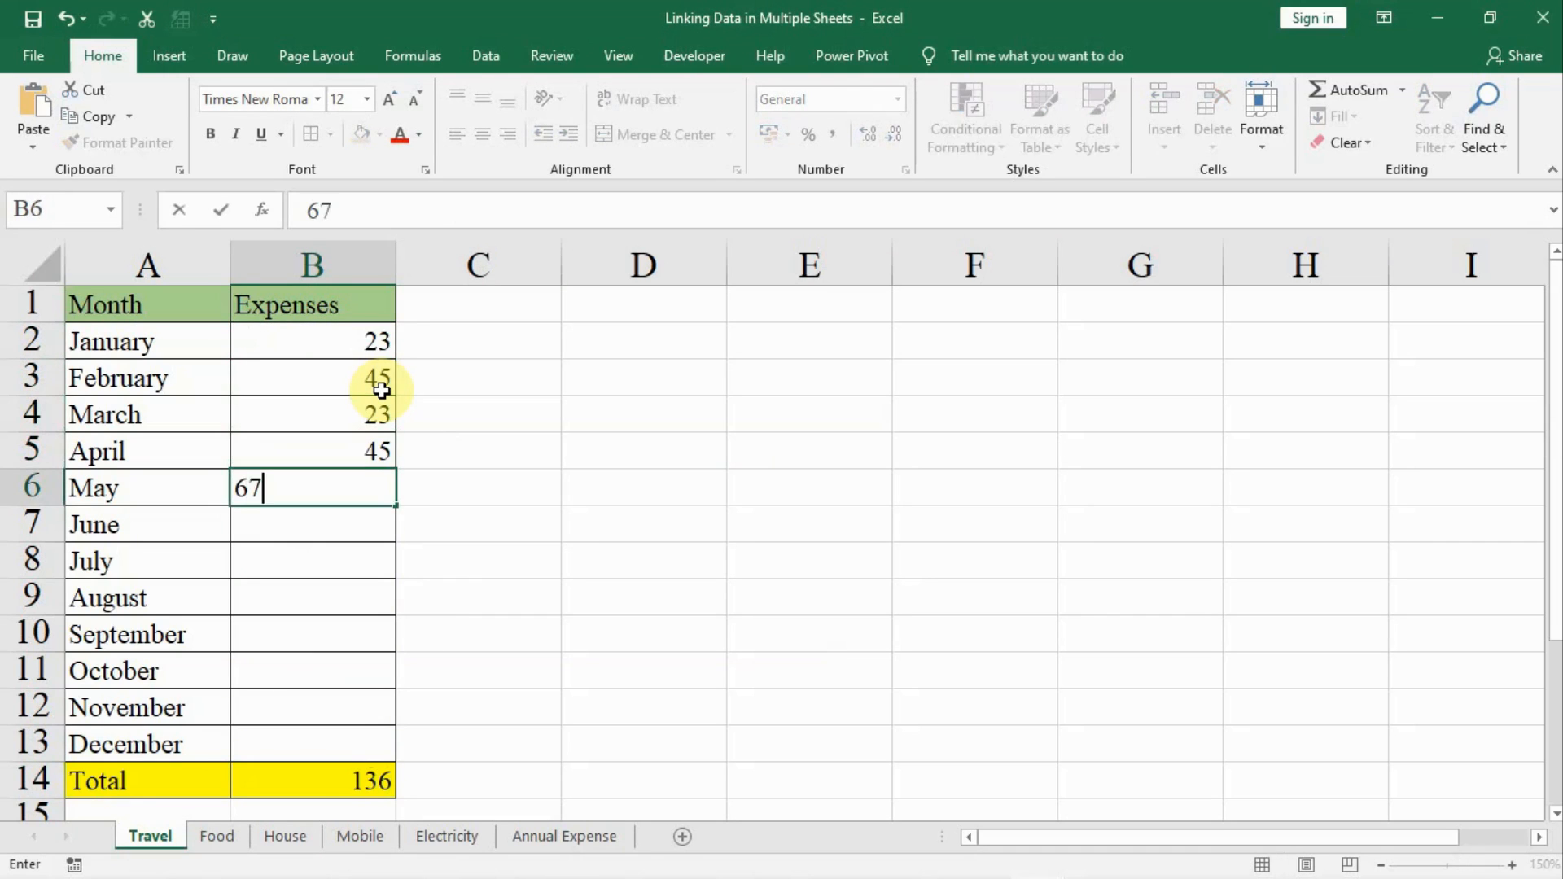
{"action": "key", "text": "Return"}
{"action": "type", "text": "12"}
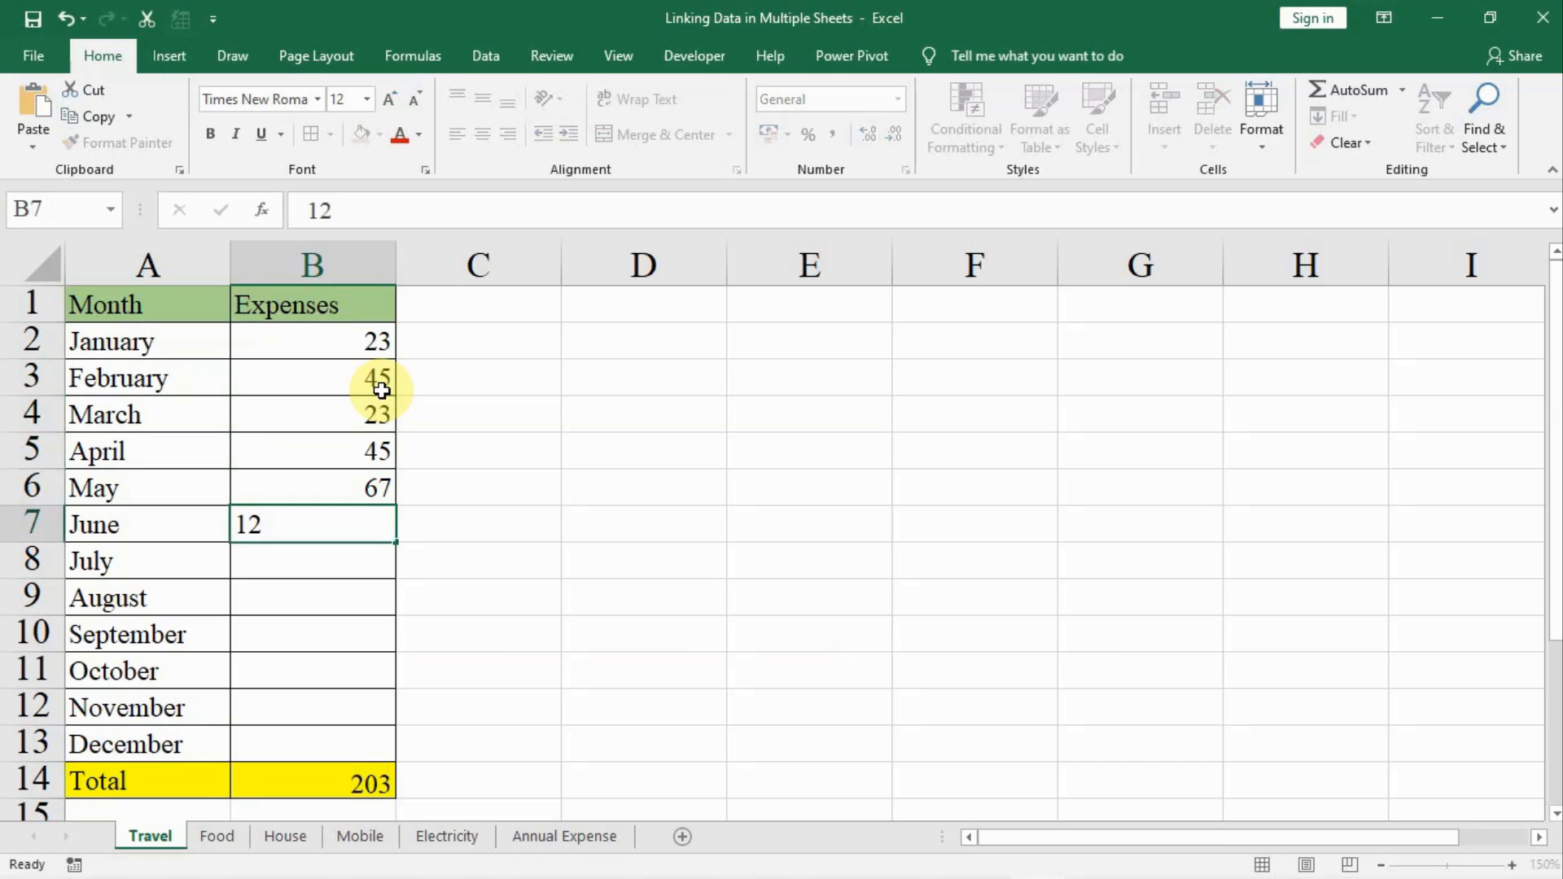
{"action": "key", "text": "Return"}
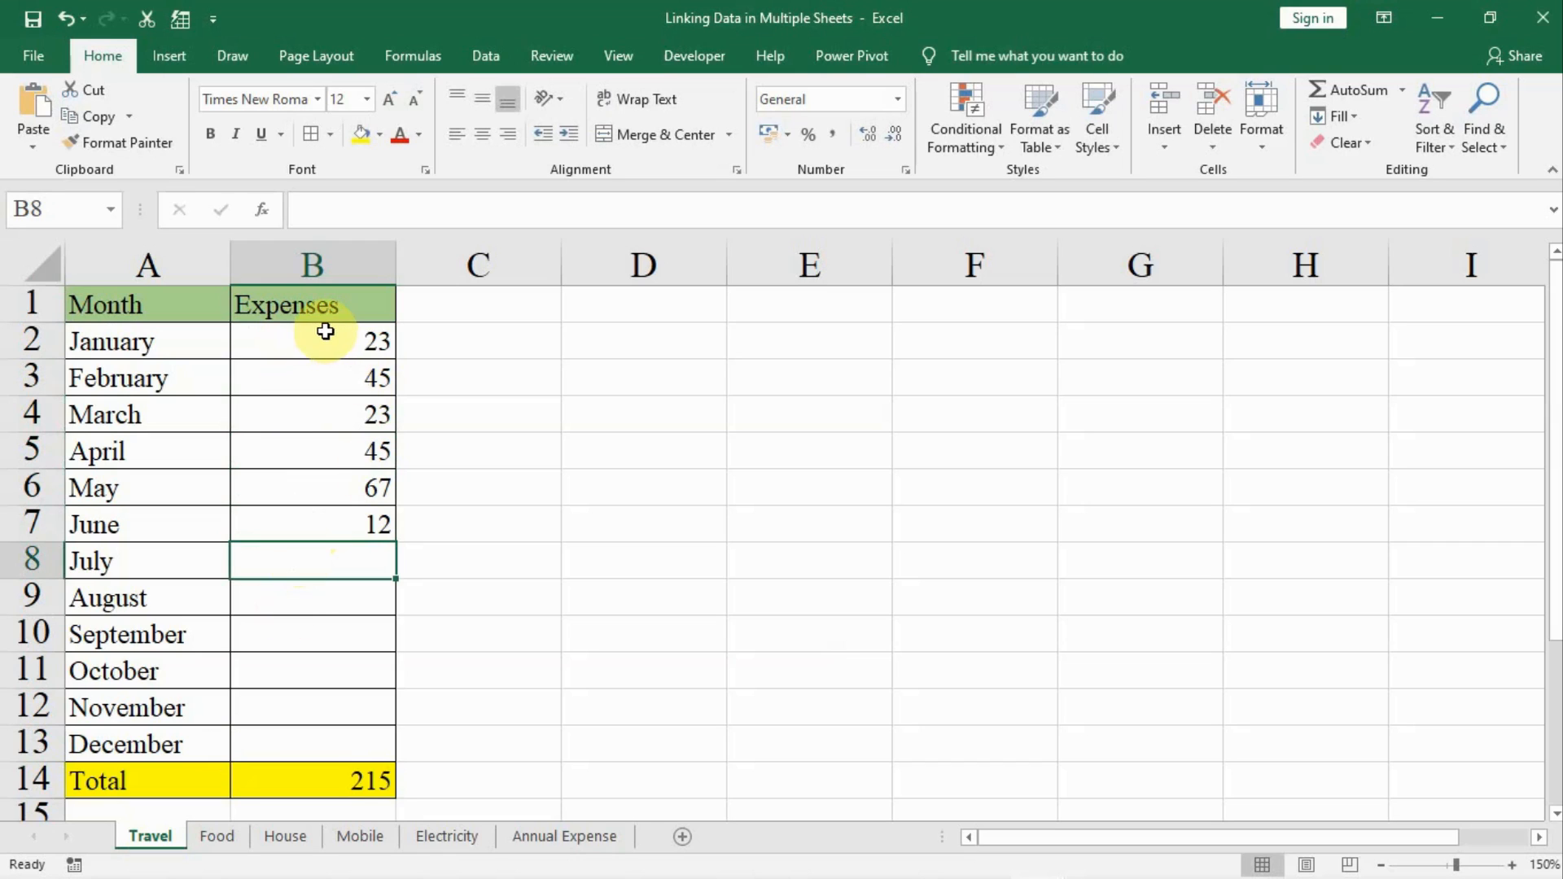
Format the Travel sheet's monthly expense cells B2:B13 as Currency
{"action": "left_click_drag", "start_coordinate": [325, 342], "coordinate": [322, 737]}
{"action": "left_click", "coordinate": [899, 101]}
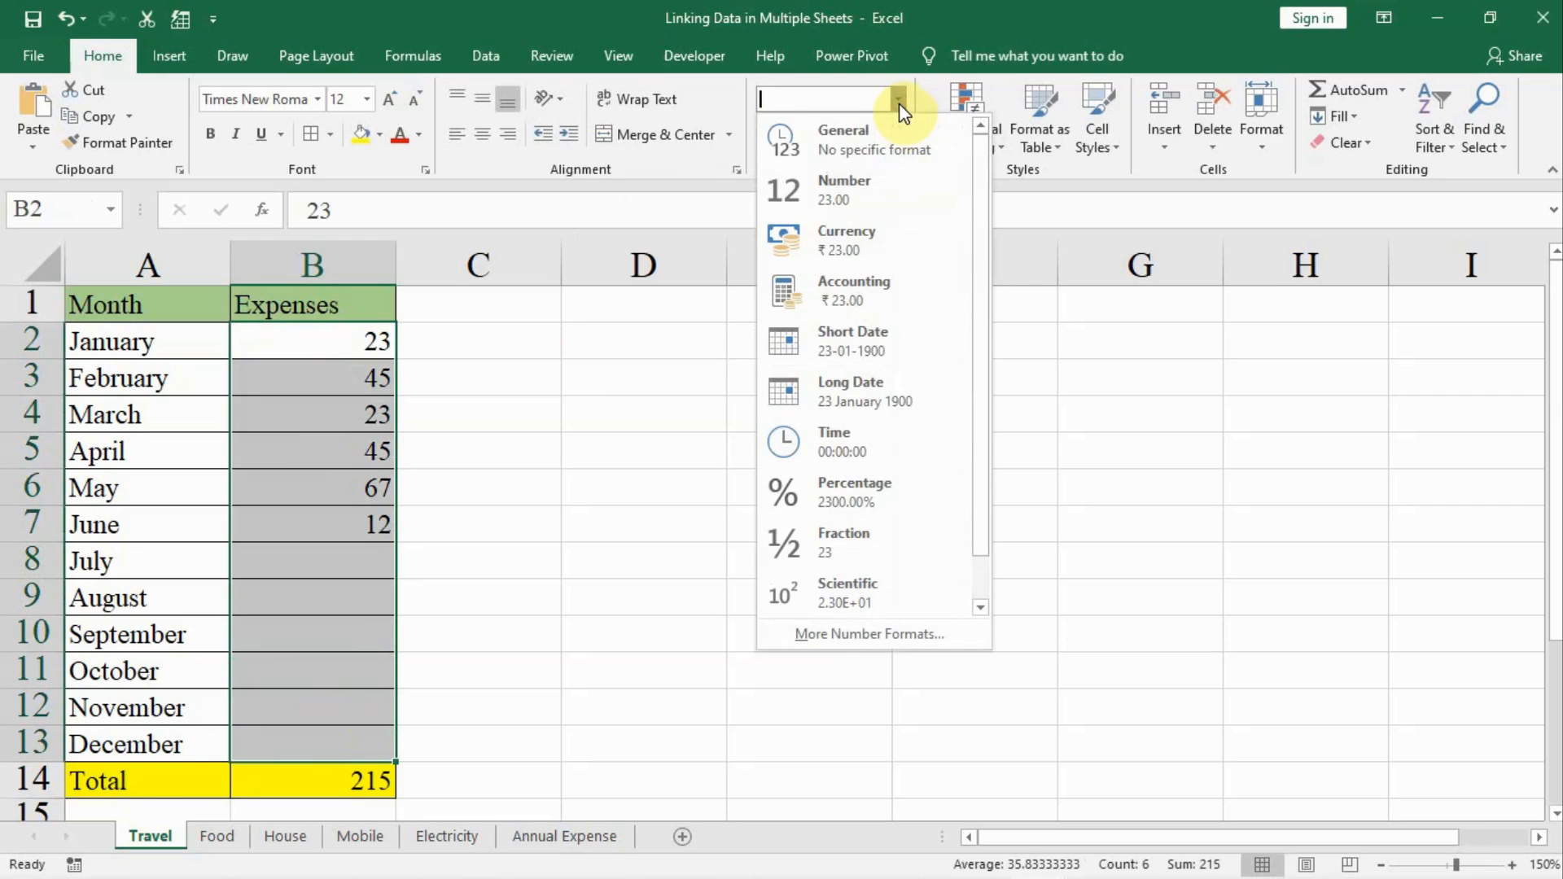
{"action": "left_click", "coordinate": [848, 234]}
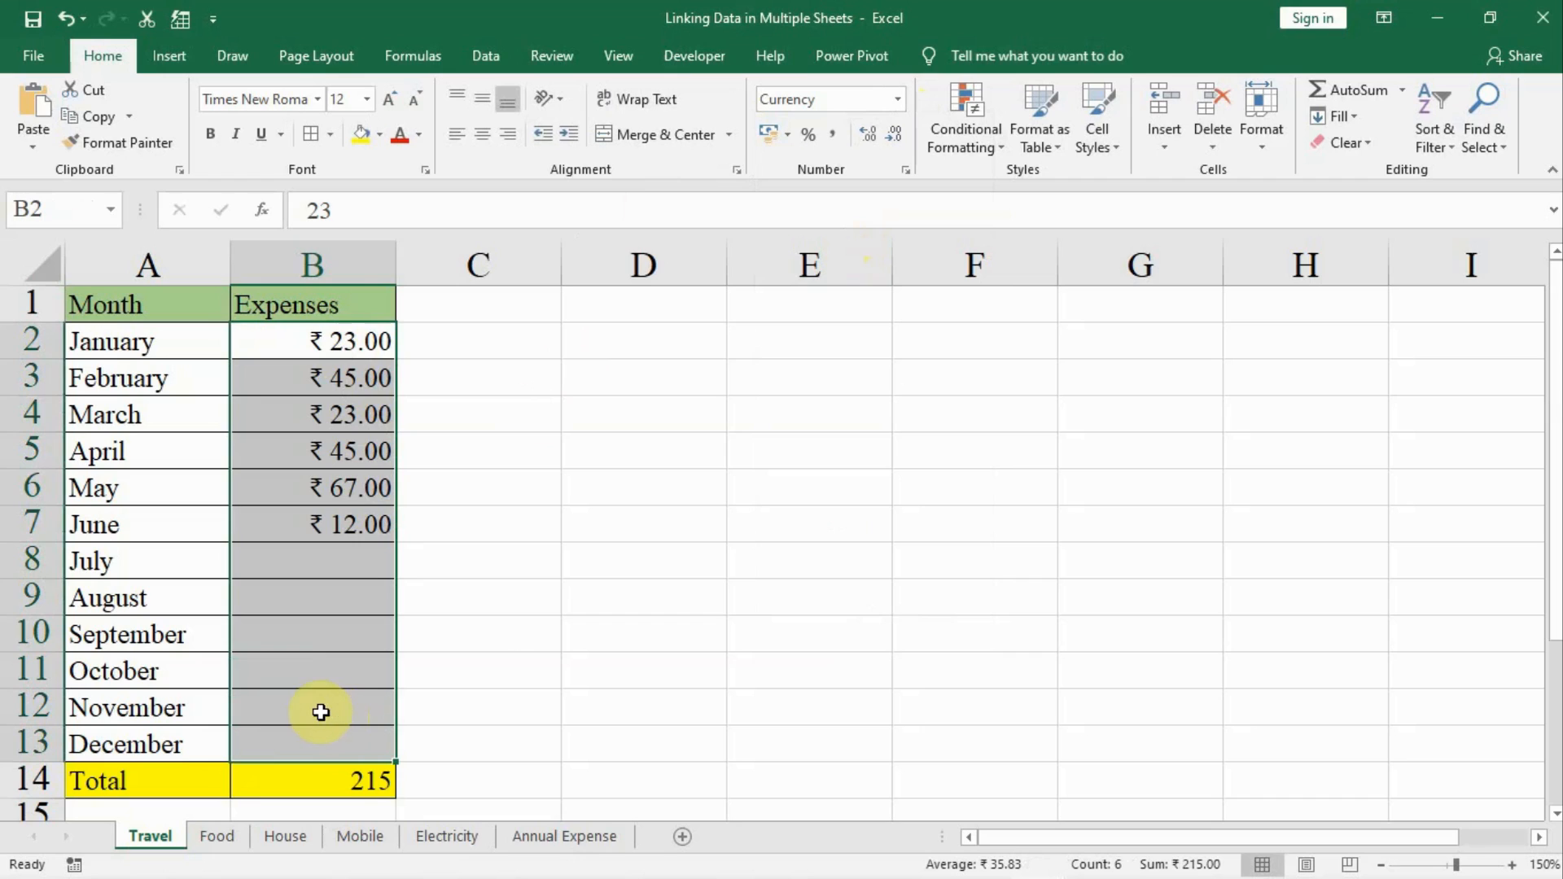
Group the sheets from Food through Annual Expense and format their expense cells B2:B13 as Currency
{"action": "left_click", "coordinate": [213, 837]}
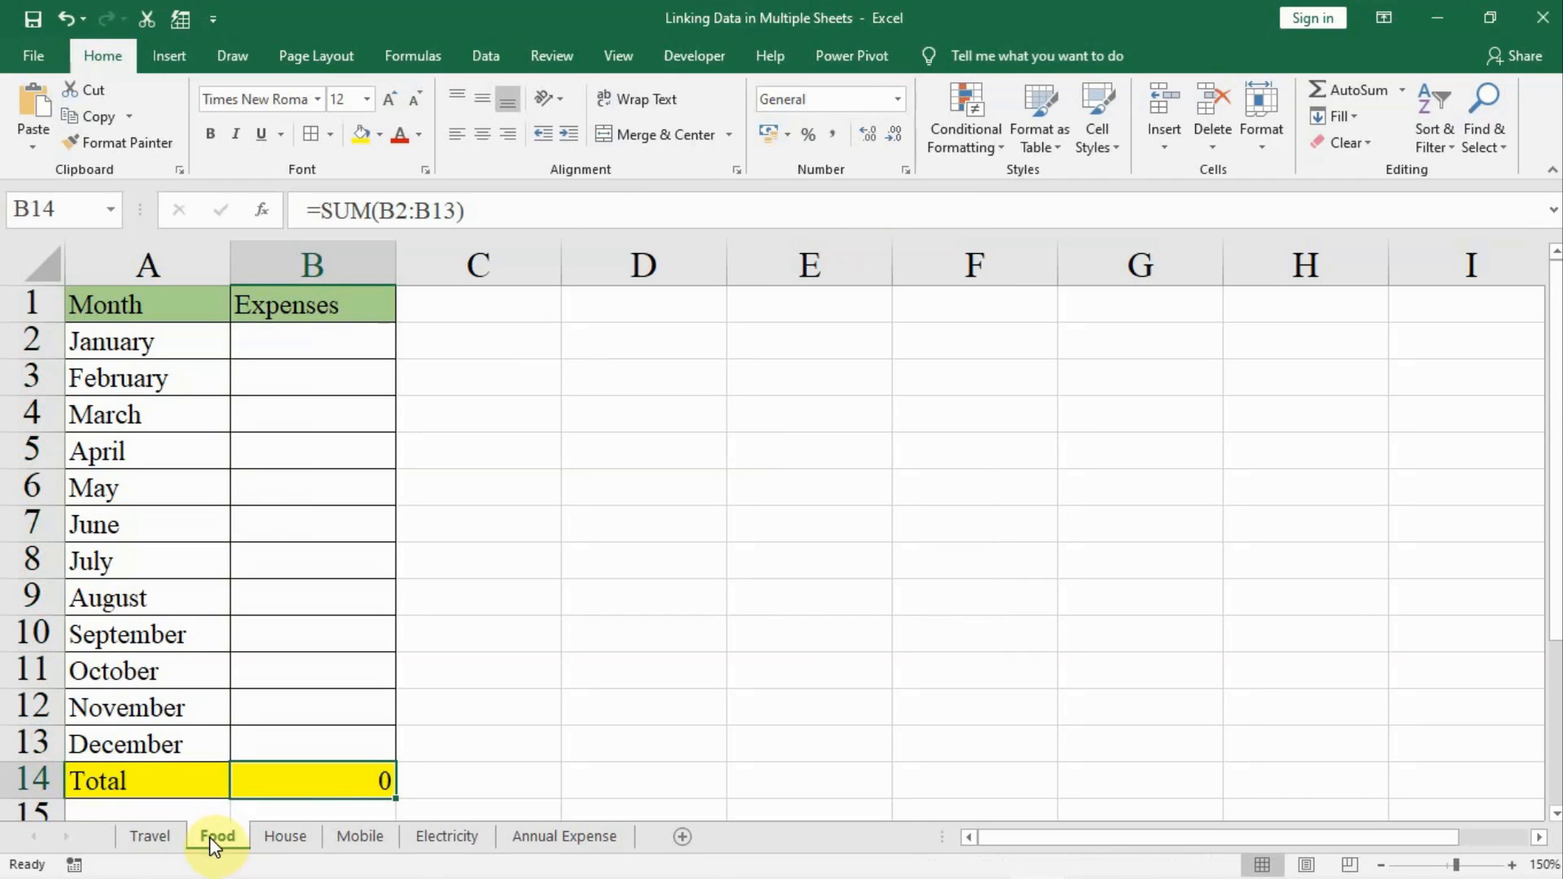
{"action": "left_click", "coordinate": [287, 839], "text": "ctrl"}
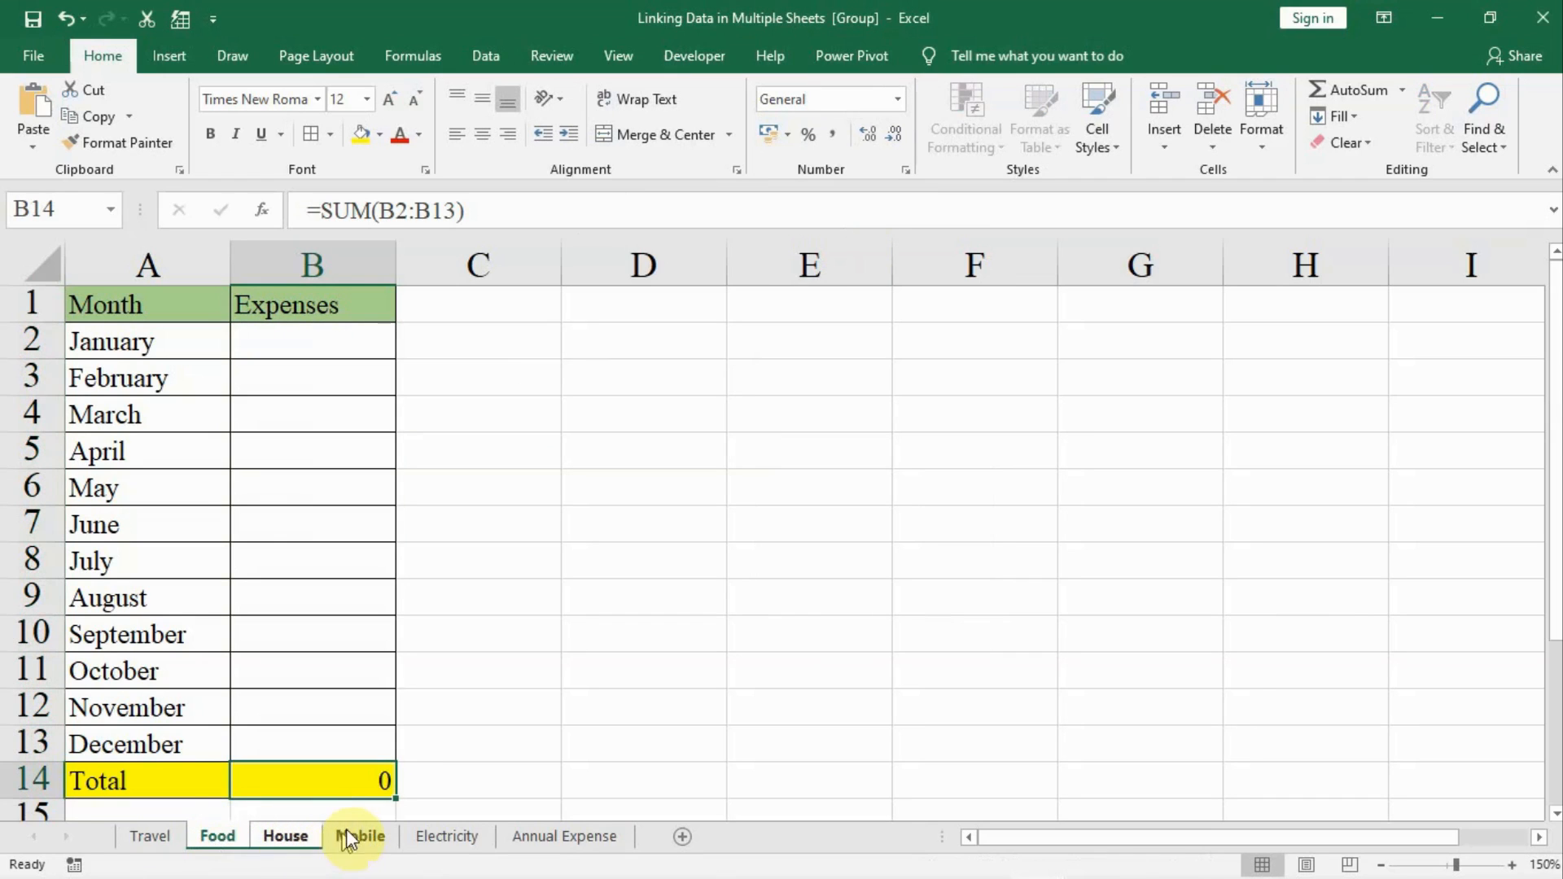
{"action": "left_click", "coordinate": [350, 835], "text": "ctrl"}
{"action": "left_click", "coordinate": [442, 837], "text": "ctrl"}
{"action": "left_click", "coordinate": [546, 843], "text": "ctrl"}
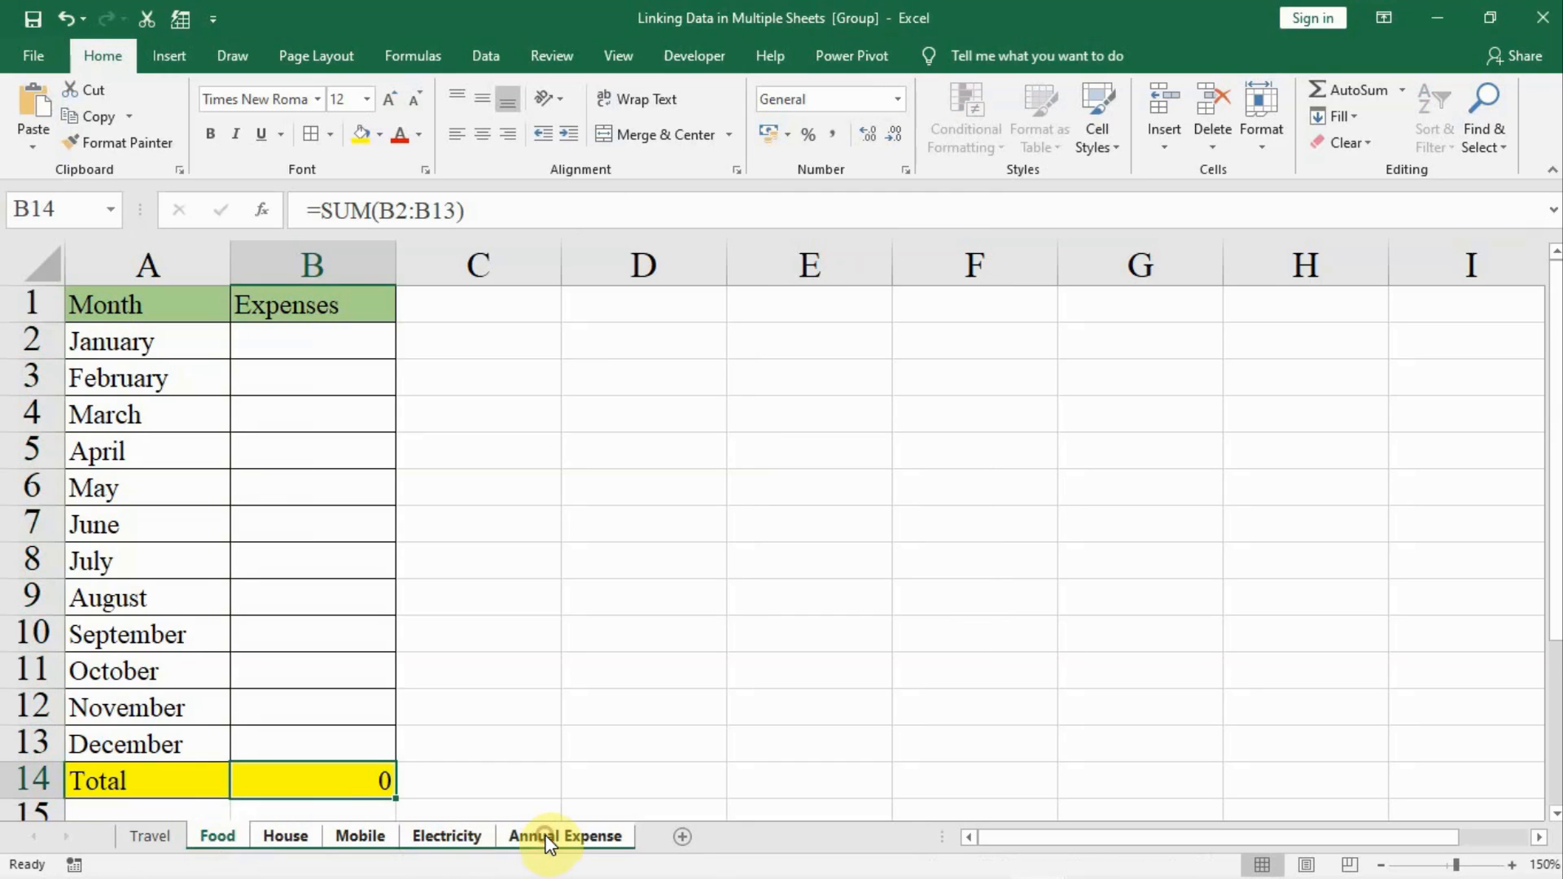
{"action": "left_click_drag", "start_coordinate": [293, 339], "coordinate": [301, 696]}
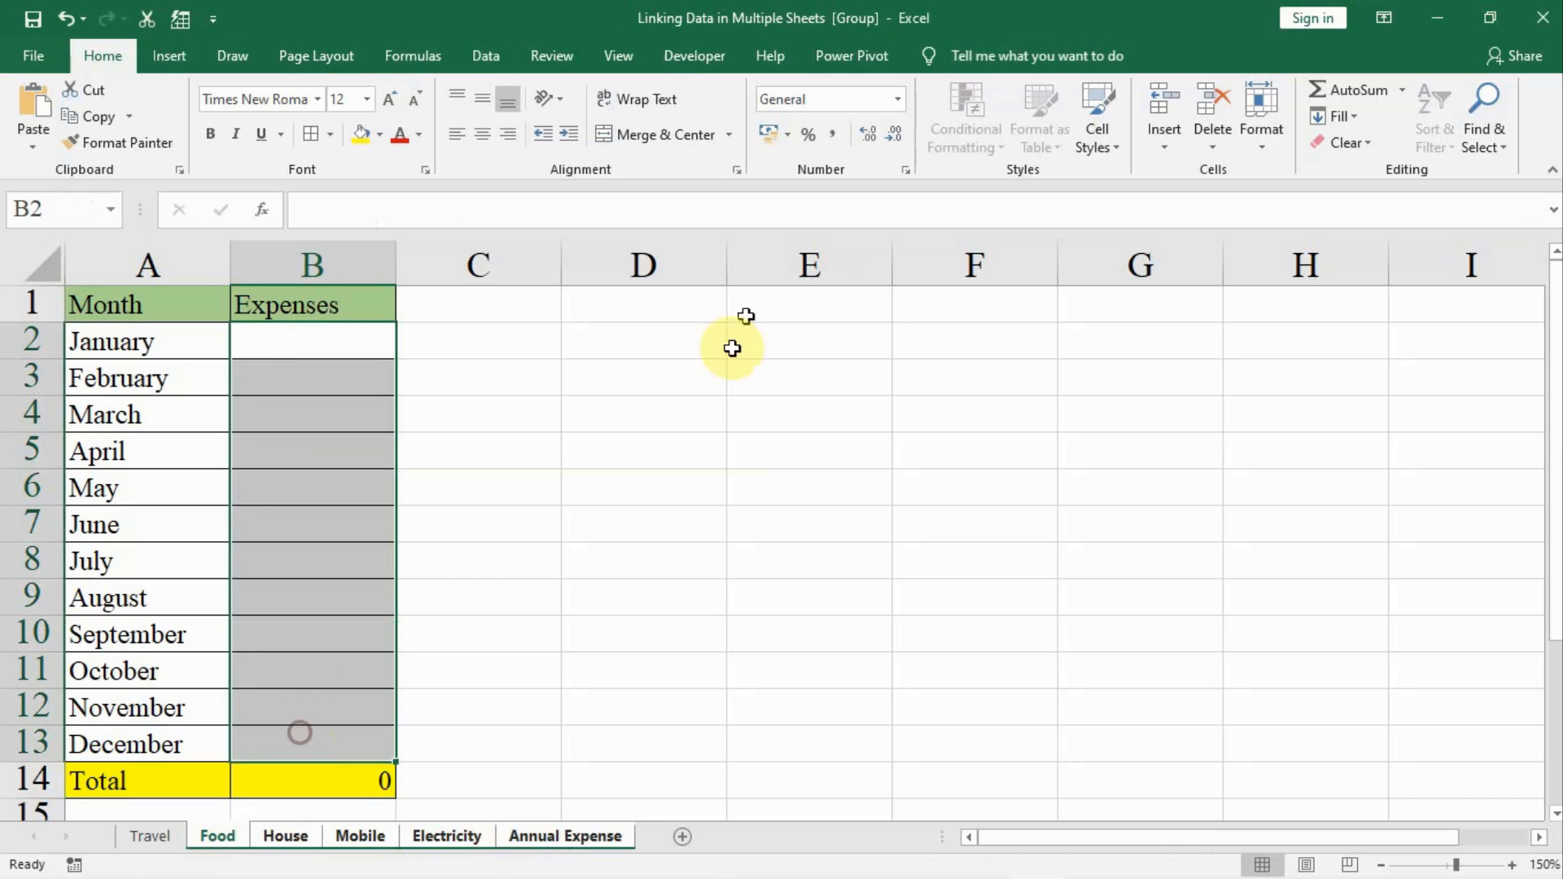
{"action": "left_click", "coordinate": [899, 97]}
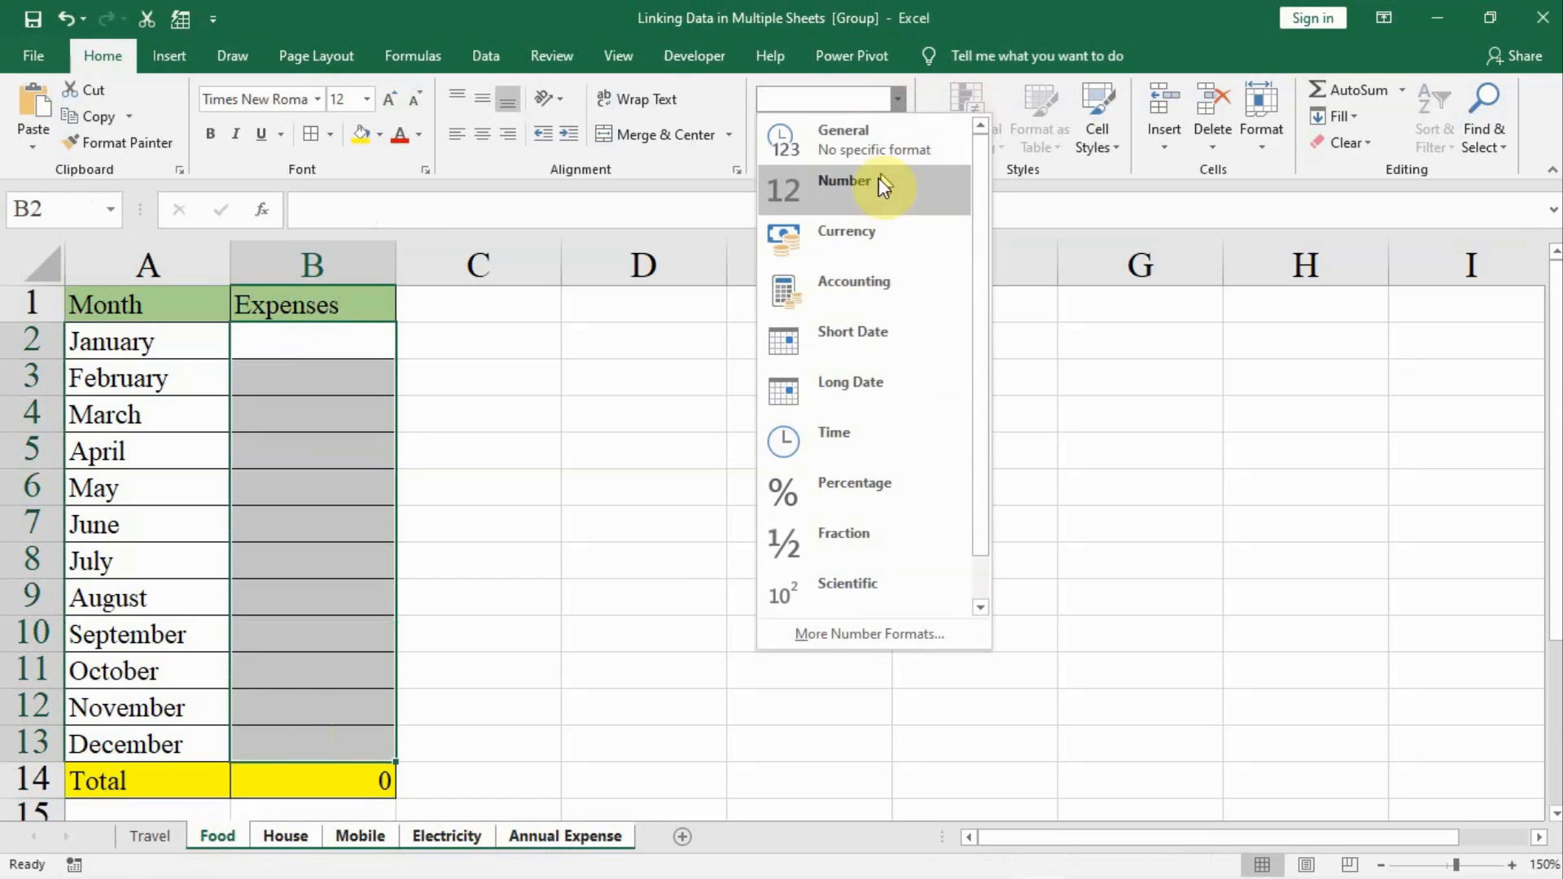
{"action": "left_click", "coordinate": [848, 232]}
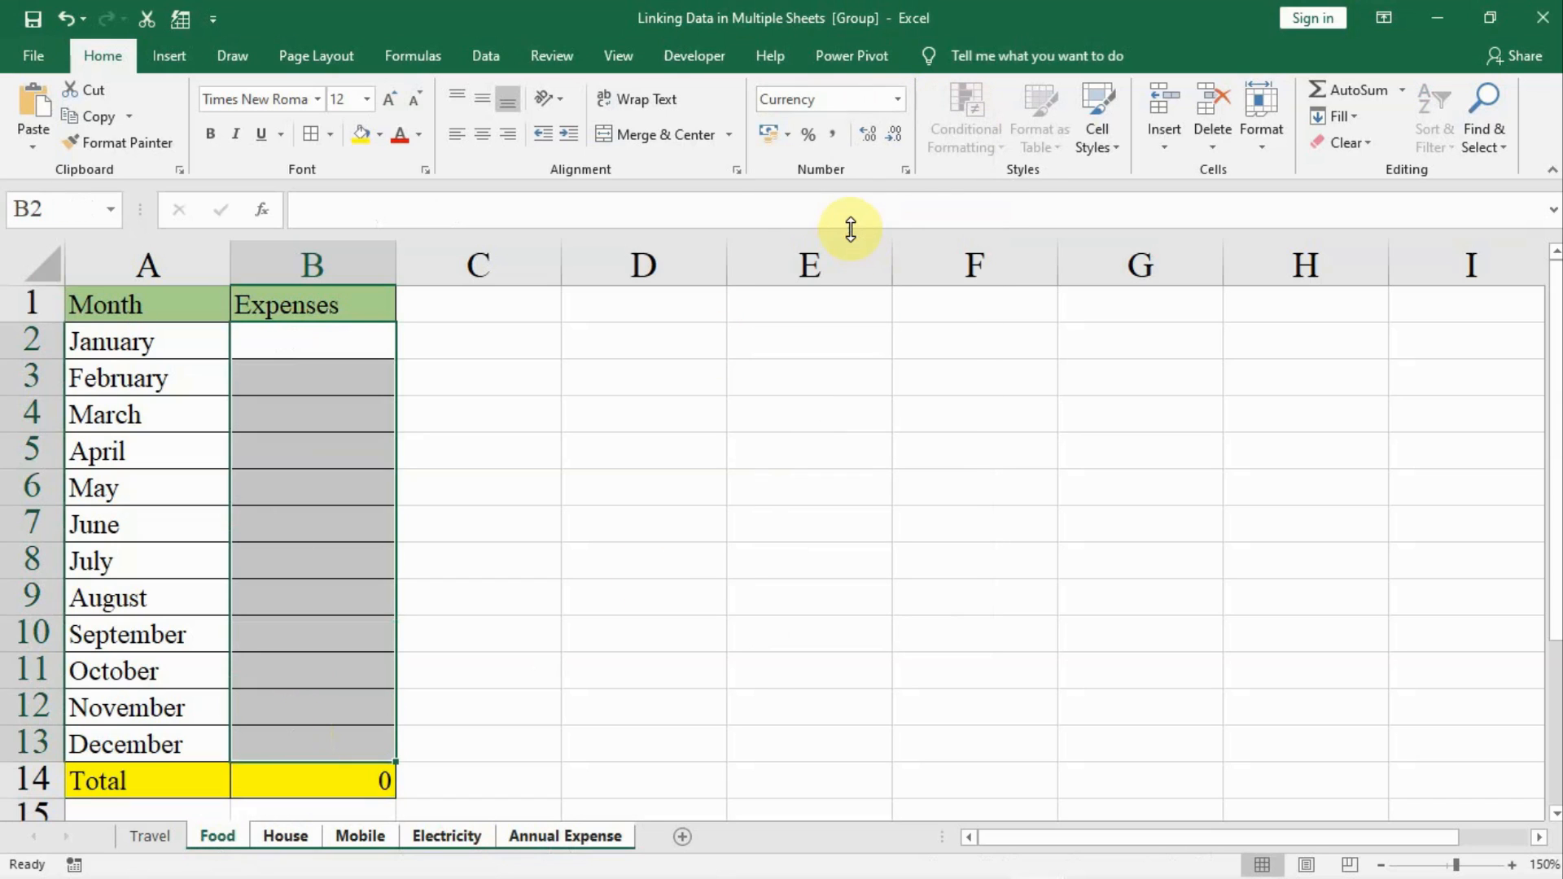
{"action": "left_click", "coordinate": [286, 334]}
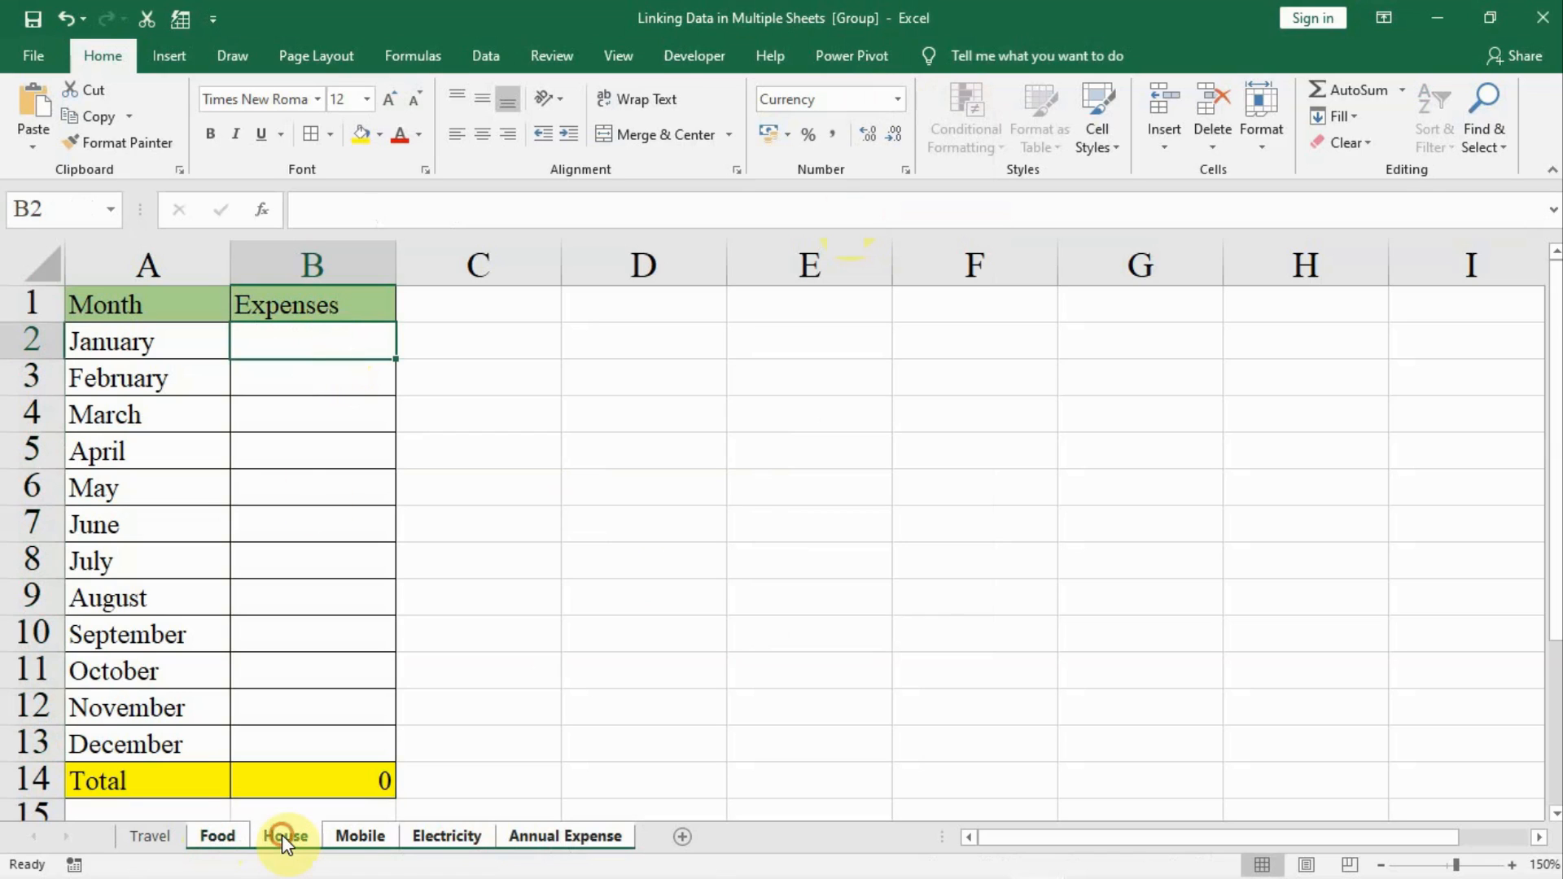
Ungroup the sheets and enter the January to June expenses 28, 34, 56, 789, 12 and 34 in B2:B7 of the Food sheet
{"action": "left_click", "coordinate": [149, 837]}
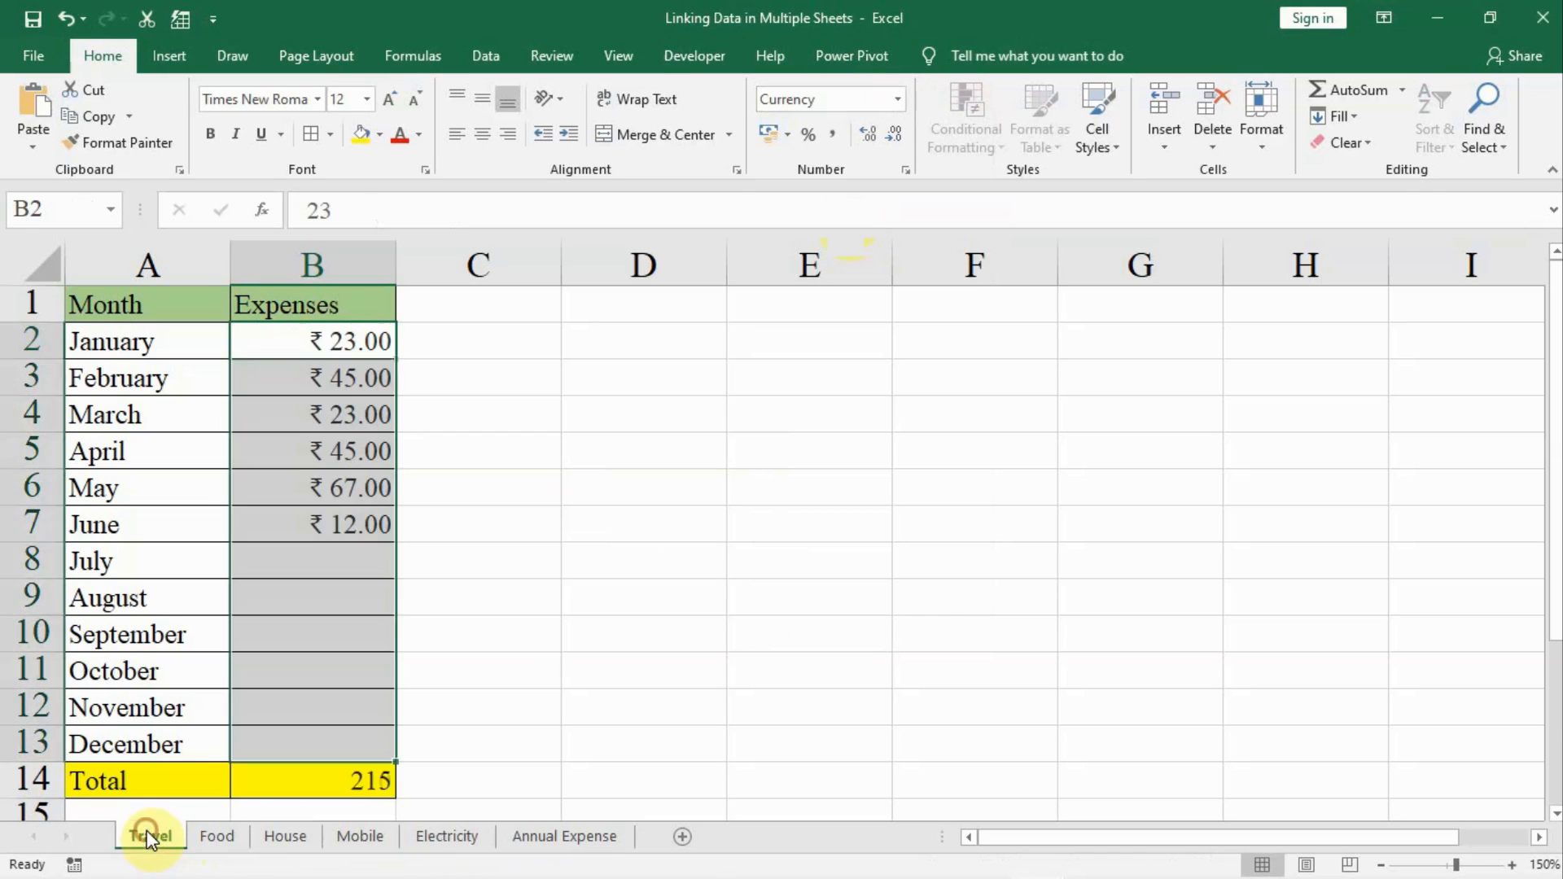
{"action": "left_click", "coordinate": [210, 834]}
{"action": "left_click", "coordinate": [308, 348]}
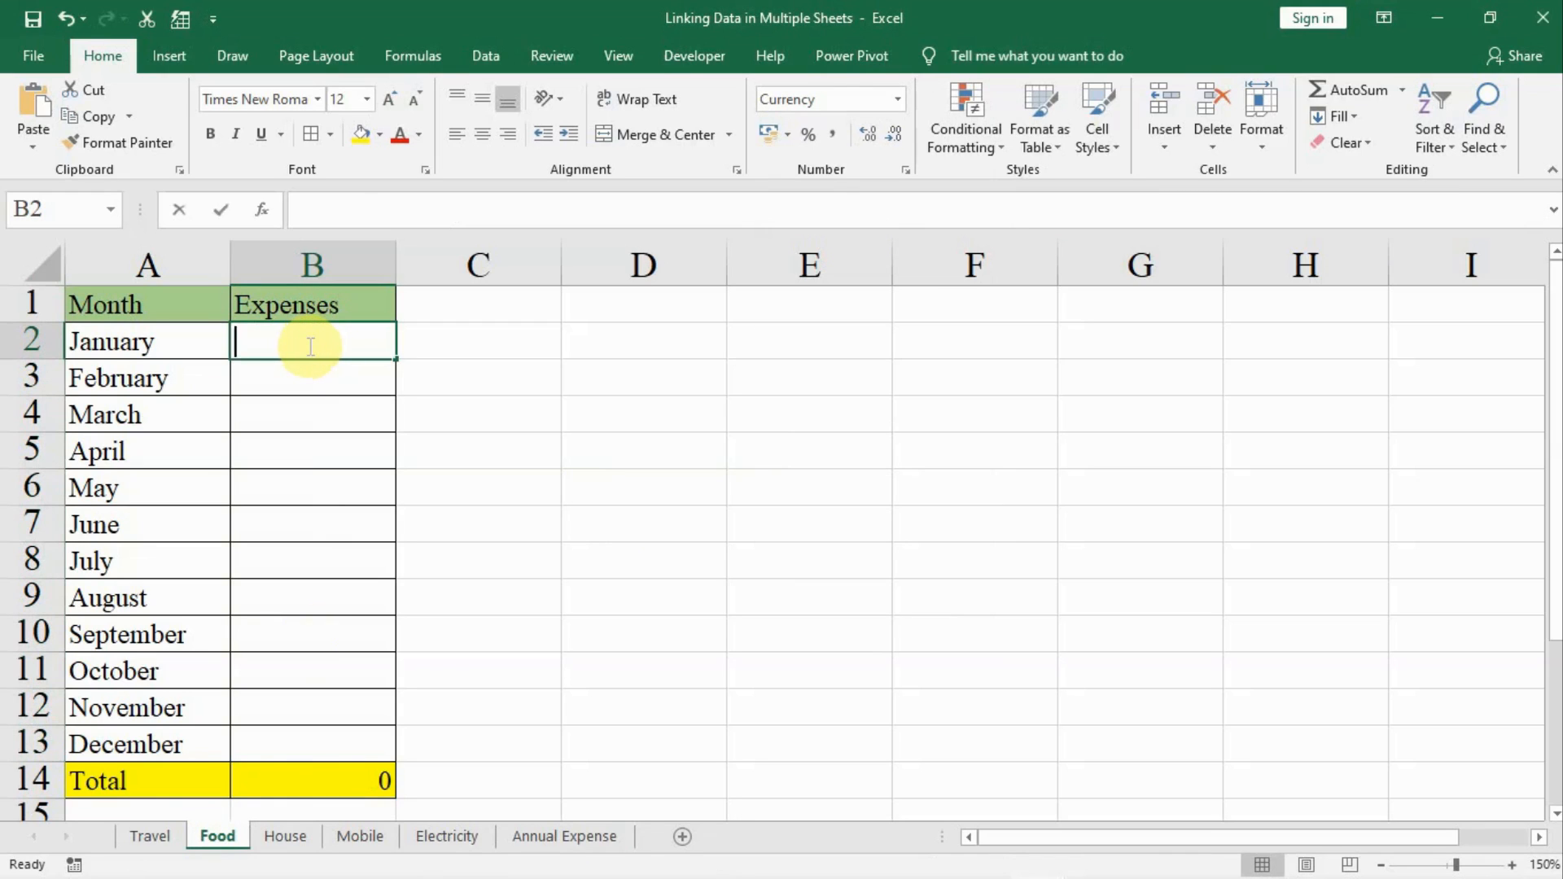
{"action": "type", "text": "28"}
{"action": "key", "text": "Return"}
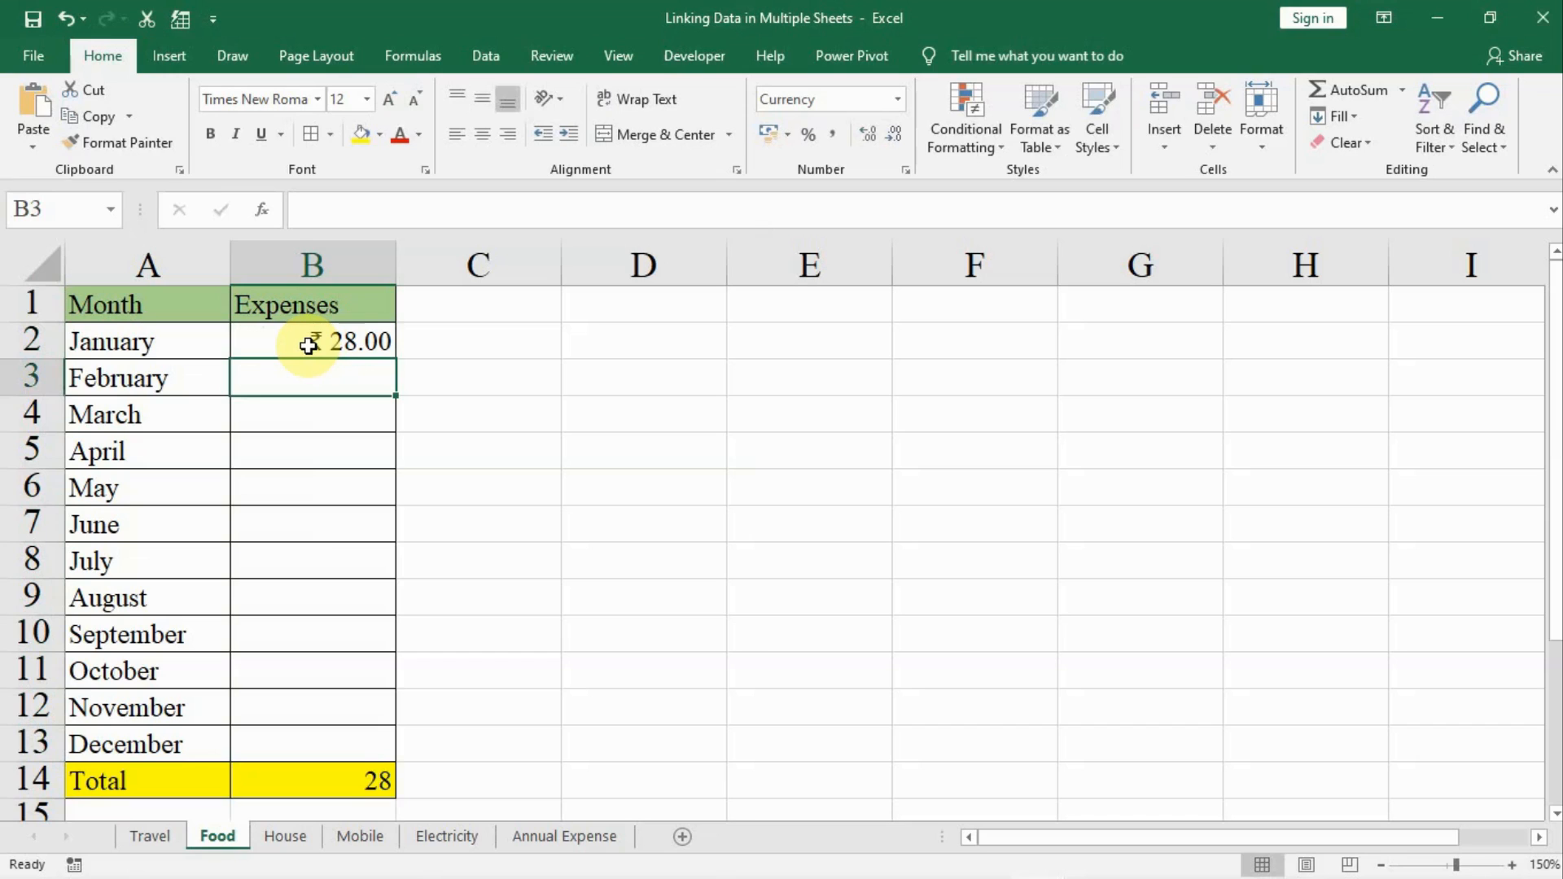
{"action": "type", "text": "34"}
{"action": "key", "text": "Return"}
{"action": "type", "text": "56"}
{"action": "key", "text": "Return"}
{"action": "type", "text": "78"}
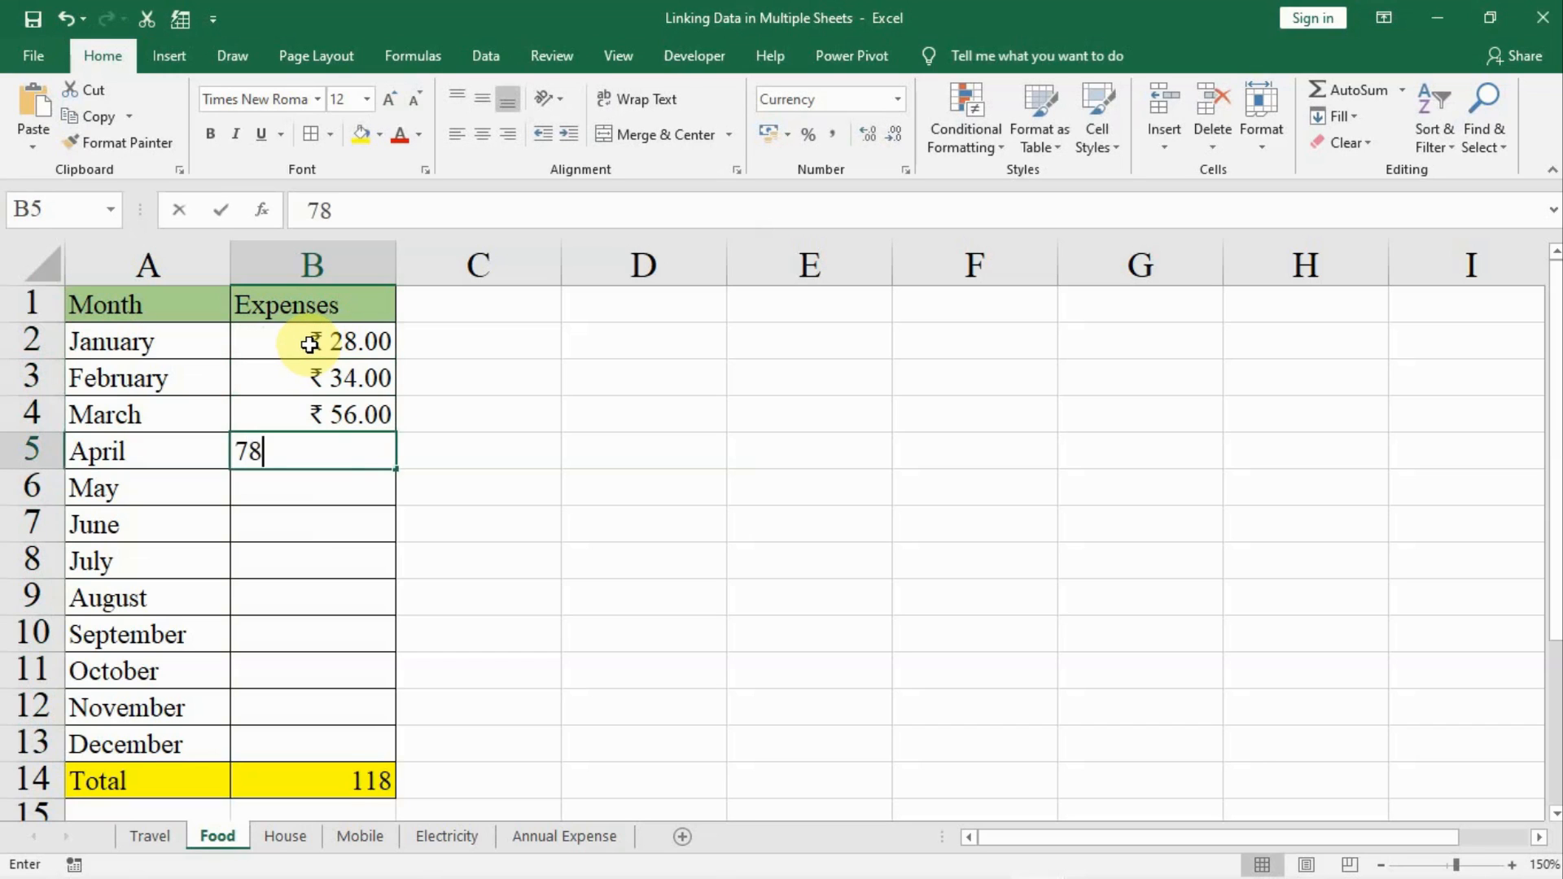
{"action": "type", "text": "9"}
{"action": "key", "text": "Return"}
{"action": "type", "text": "12"}
{"action": "key", "text": "Return"}
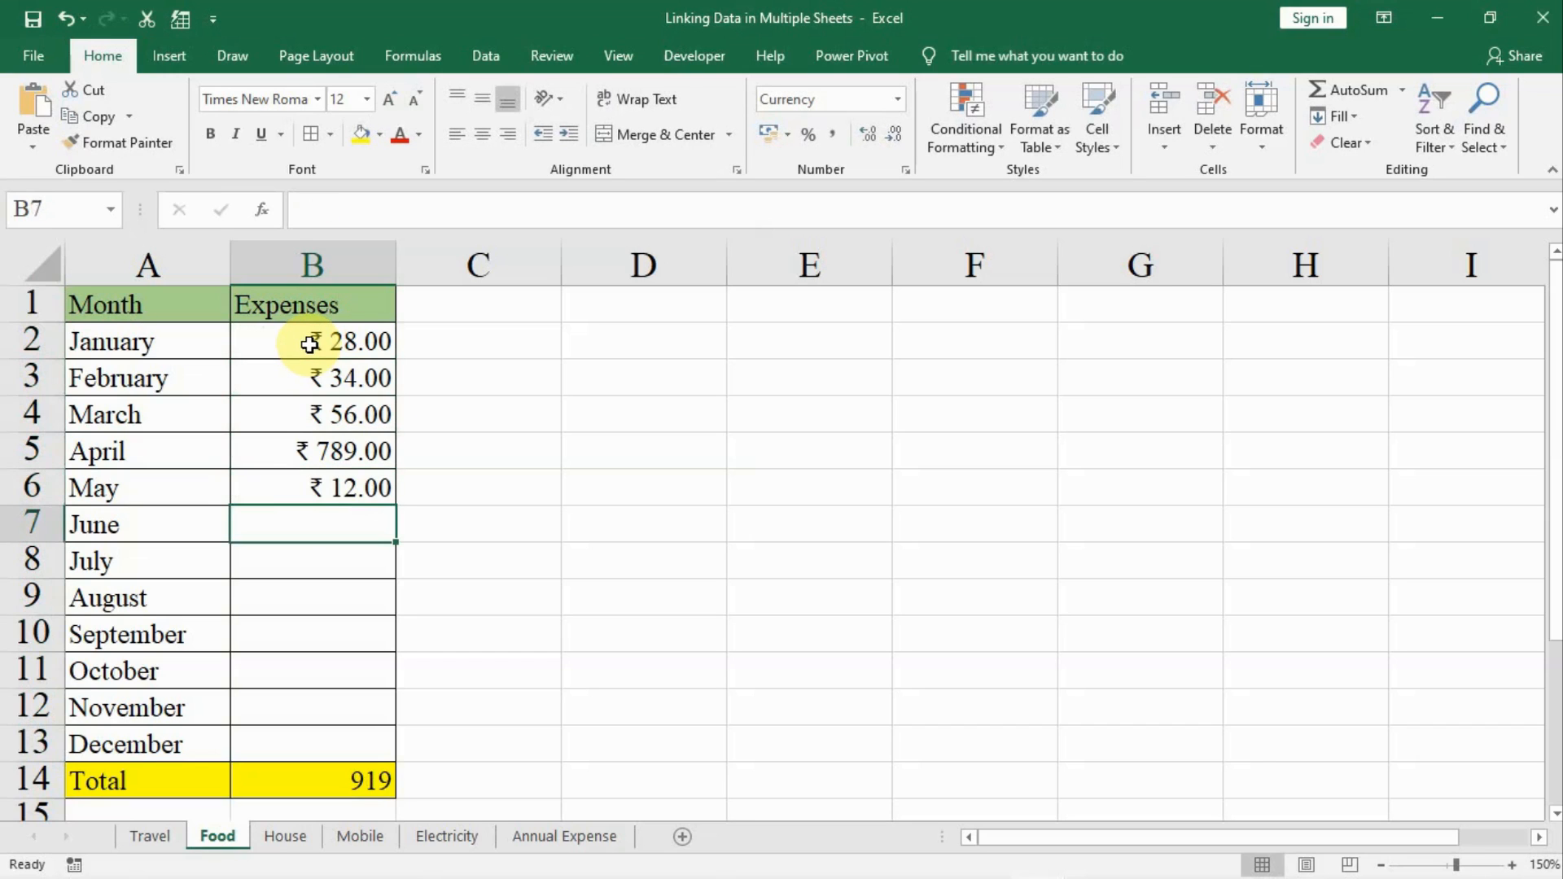
{"action": "type", "text": "34"}
{"action": "key", "text": "Return"}
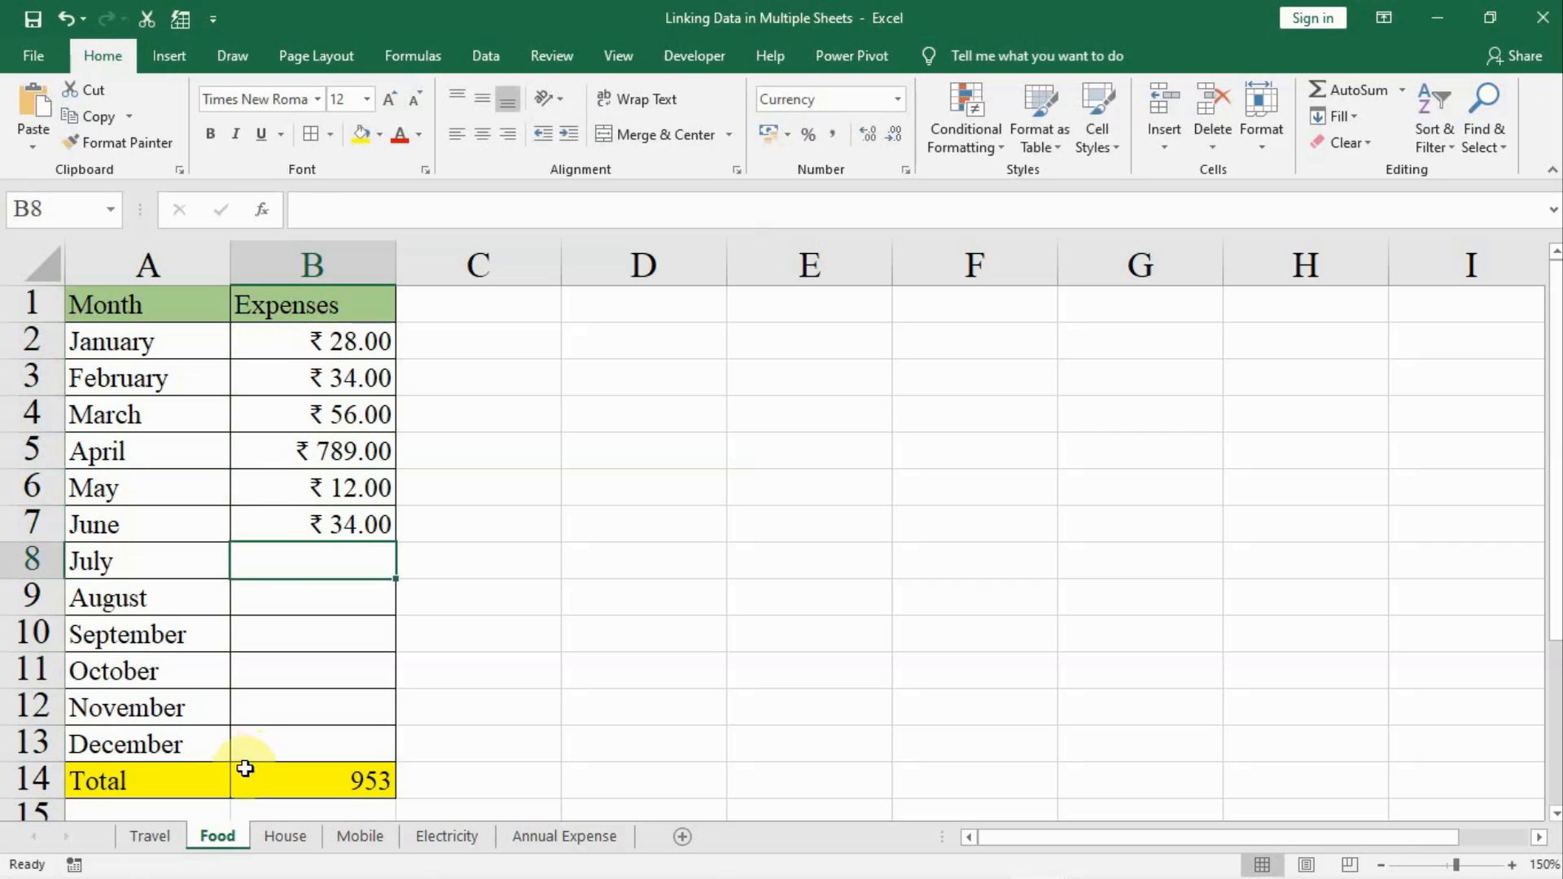
On the House sheet, enter the January to June expenses 2, 4, 5, 7, 2 and 4 in B2:B7
{"action": "left_click", "coordinate": [282, 836]}
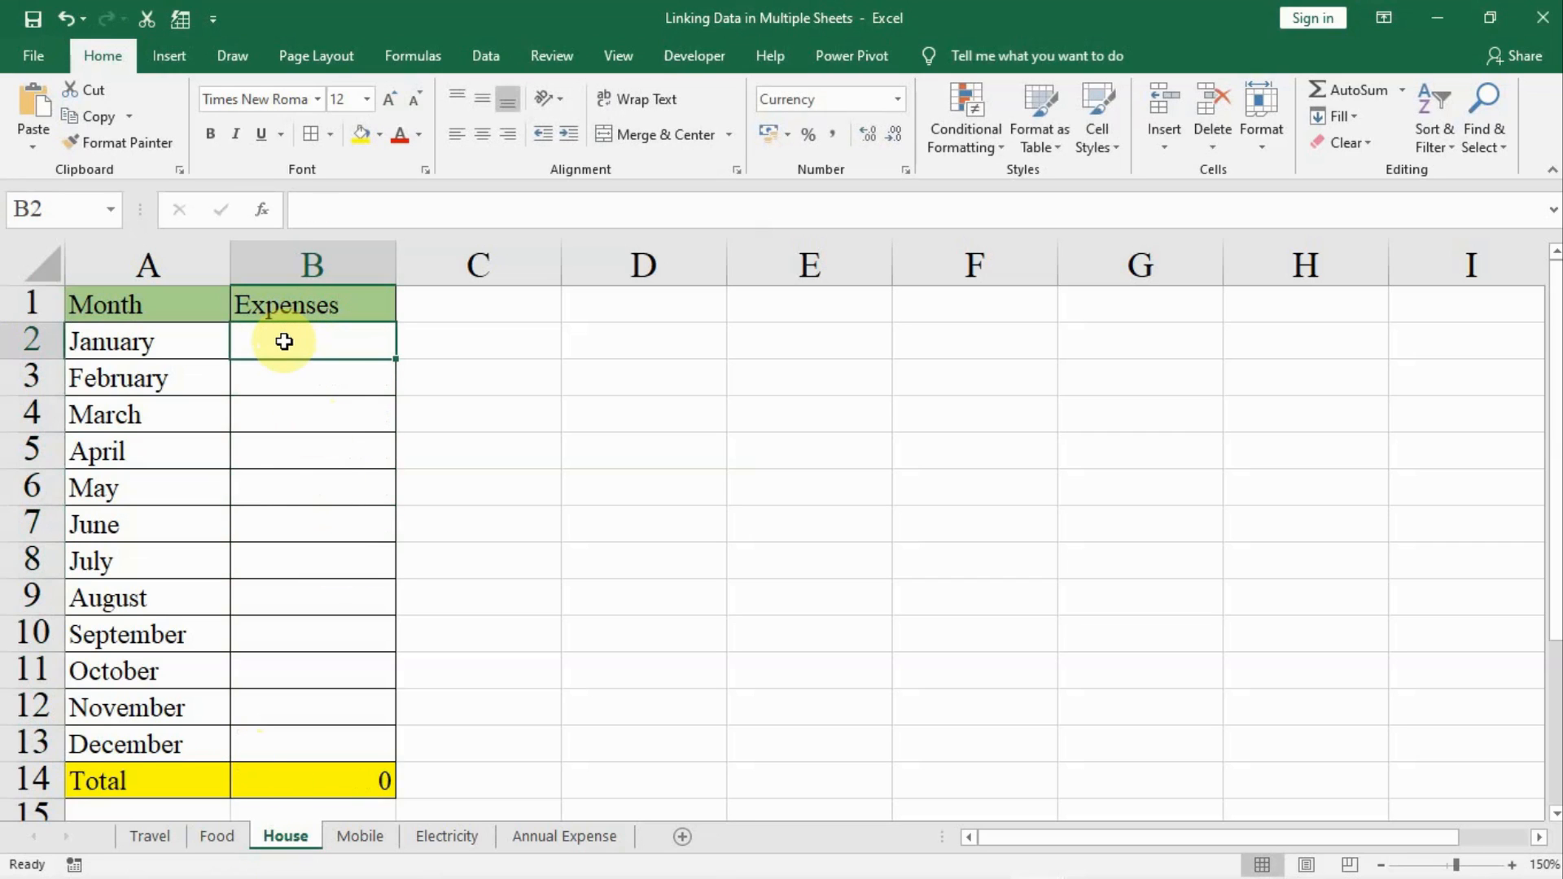
{"action": "type", "text": "2"}
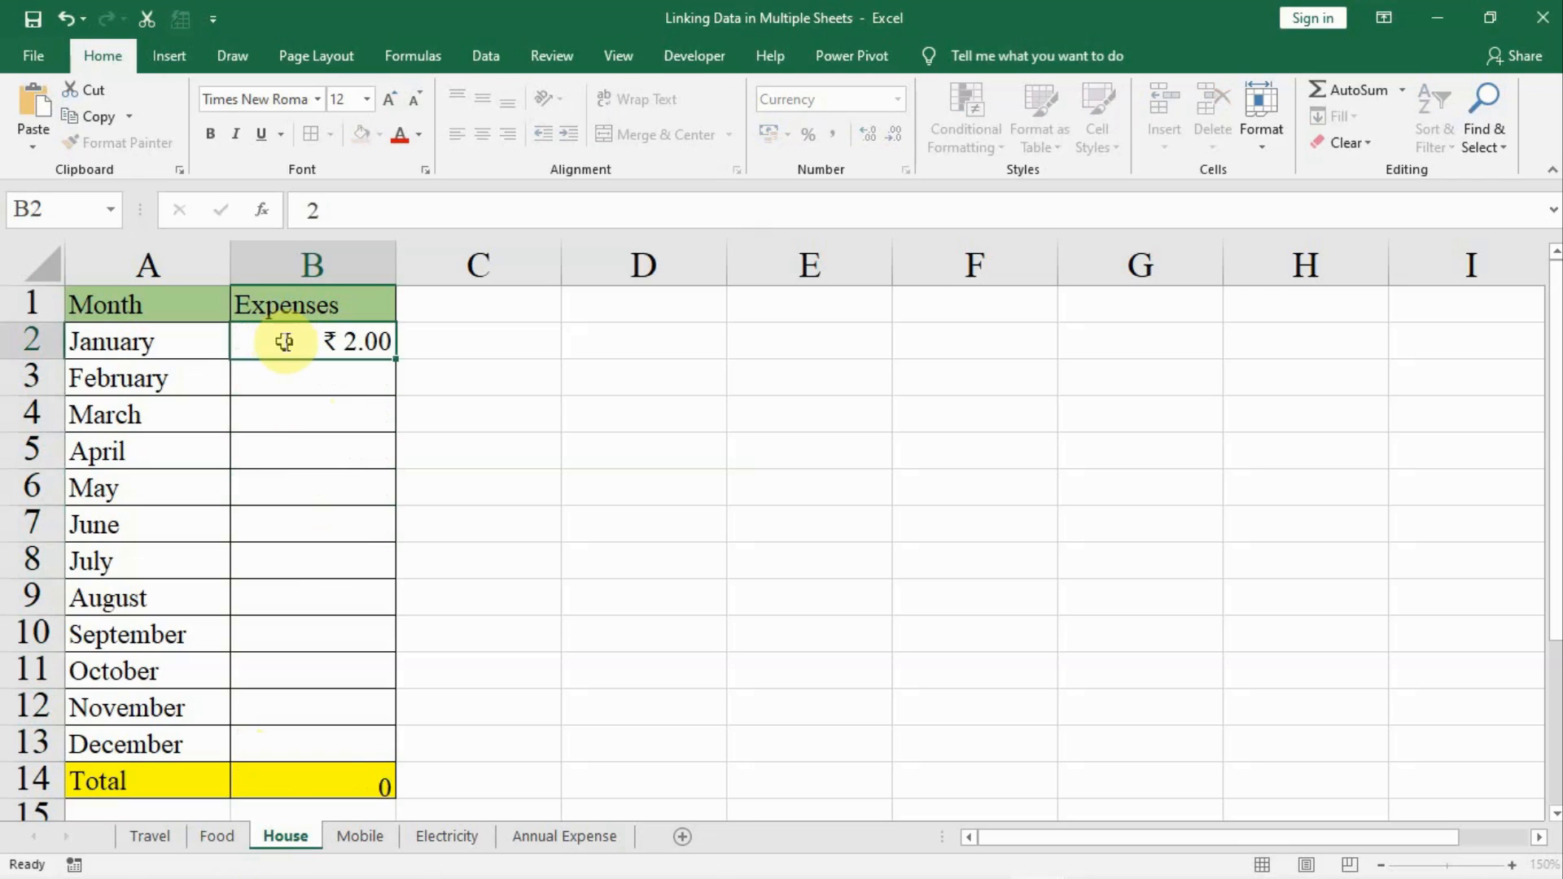
{"action": "key", "text": "Return"}
{"action": "type", "text": "4"}
{"action": "key", "text": "Return"}
{"action": "type", "text": "5"}
{"action": "key", "text": "Return"}
{"action": "type", "text": "7"}
{"action": "key", "text": "Return"}
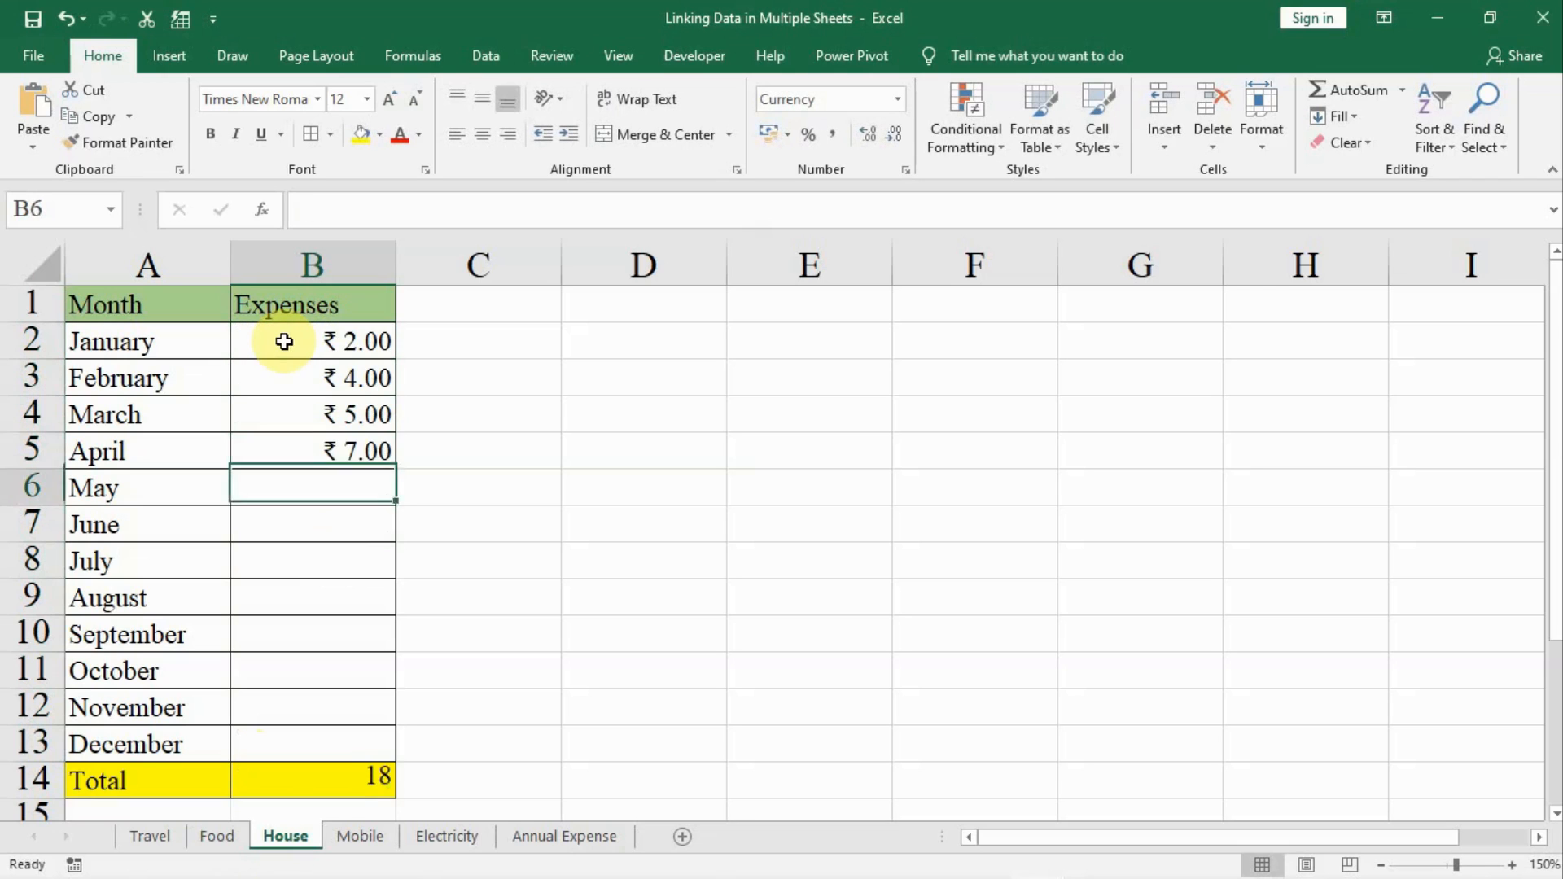
{"action": "type", "text": "2"}
{"action": "key", "text": "Return"}
{"action": "type", "text": "4"}
{"action": "key", "text": "Return"}
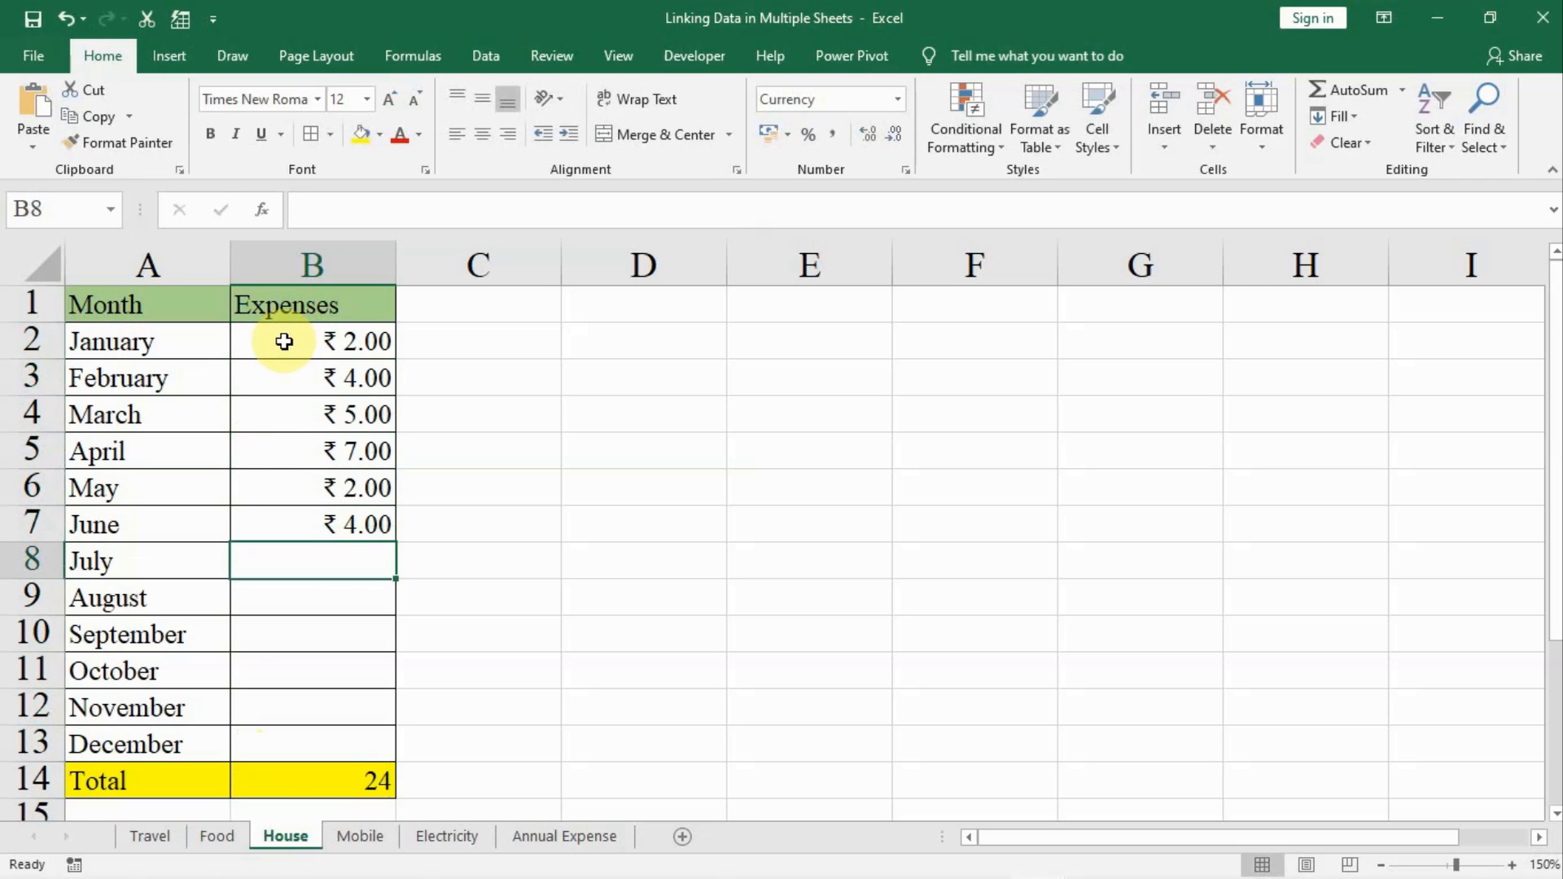
On the Mobile sheet, enter the January to June expenses 3, 5, 67, 2, 3 and 5 in B2:B7
{"action": "left_click", "coordinate": [360, 836]}
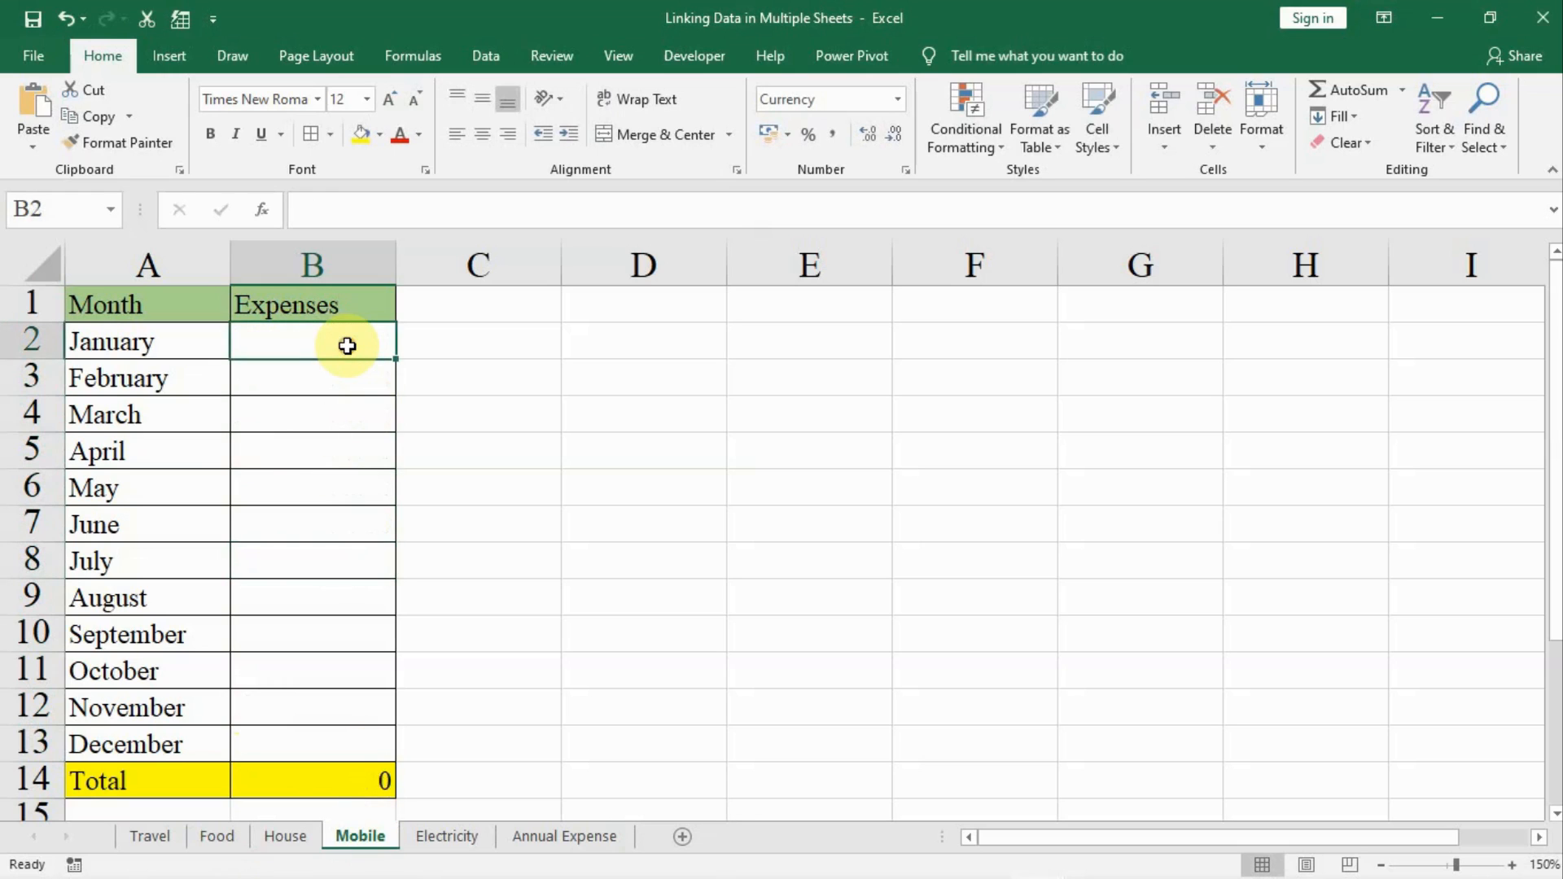
{"action": "type", "text": "3"}
{"action": "key", "text": "Return"}
{"action": "type", "text": "5"}
{"action": "key", "text": "Return"}
{"action": "type", "text": "67"}
{"action": "key", "text": "Return"}
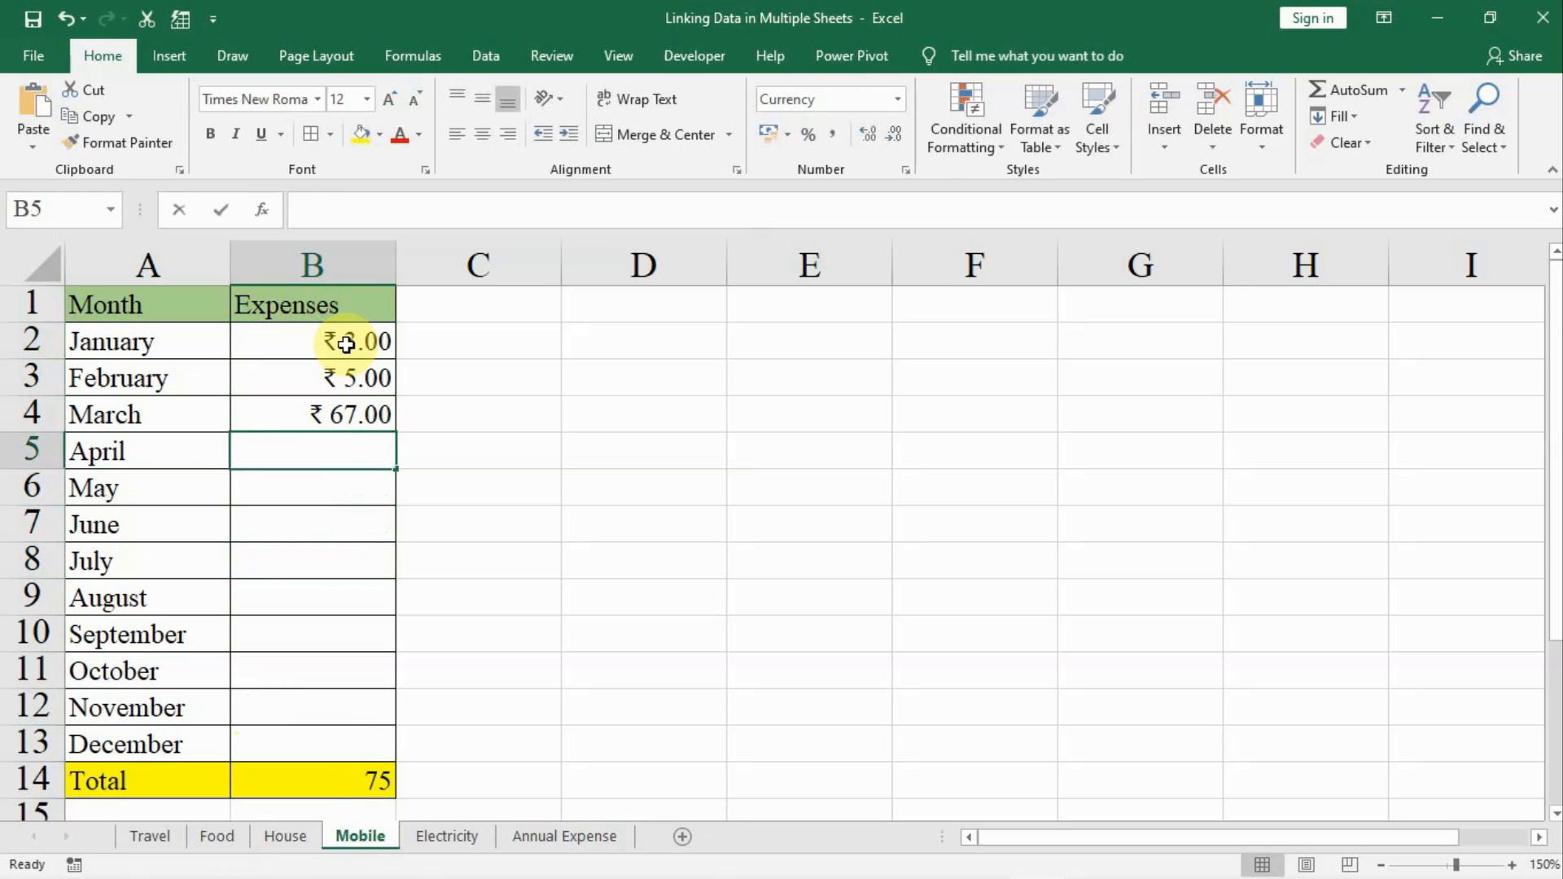
{"action": "type", "text": "2"}
{"action": "key", "text": "Return"}
{"action": "type", "text": "3"}
{"action": "key", "text": "Return"}
{"action": "type", "text": "5"}
{"action": "key", "text": "Return"}
{"action": "type", "text": "78"}
{"action": "key", "text": "Return"}
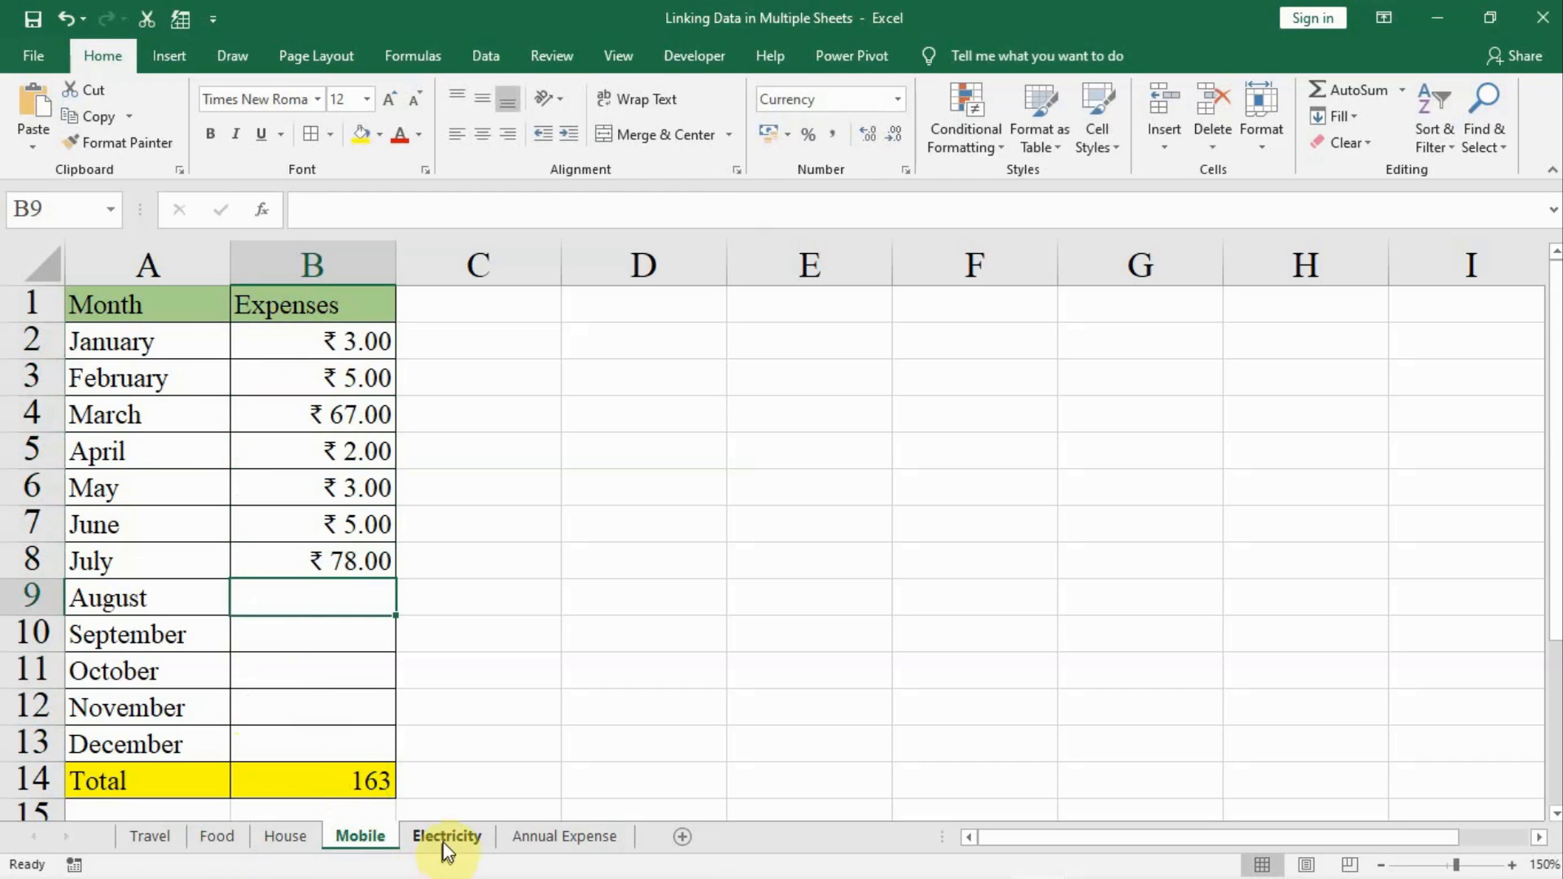
{"action": "left_click", "coordinate": [347, 560]}
{"action": "key", "text": "Delete"}
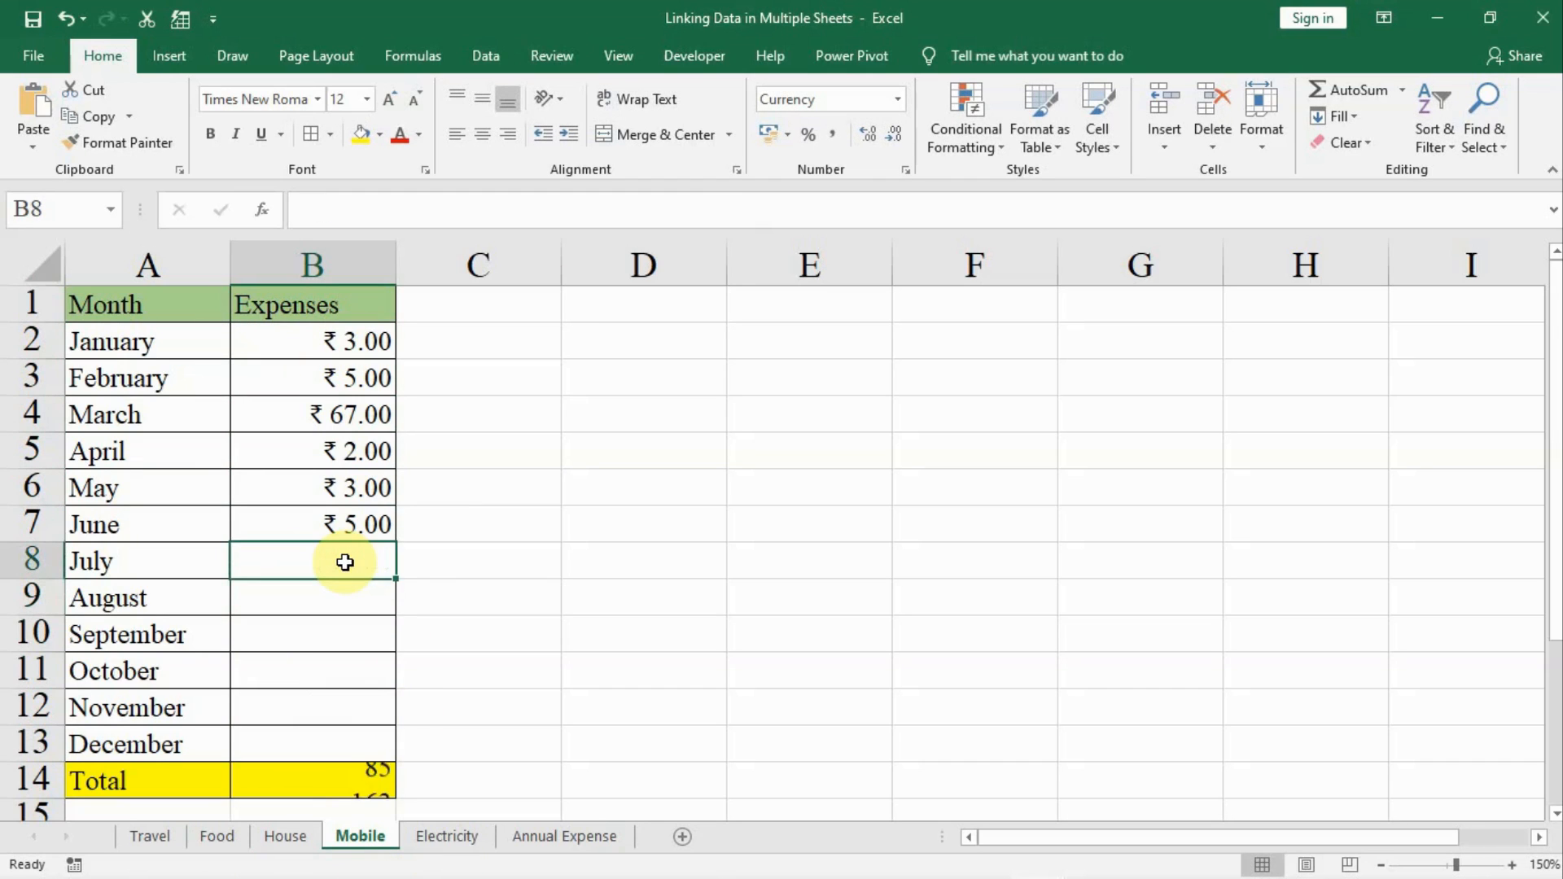
On the Electricity sheet, enter the January to June expenses 3, 6, 23, 6, 7 and 8 in B2:B7
{"action": "left_click", "coordinate": [443, 835]}
{"action": "type", "text": "3"}
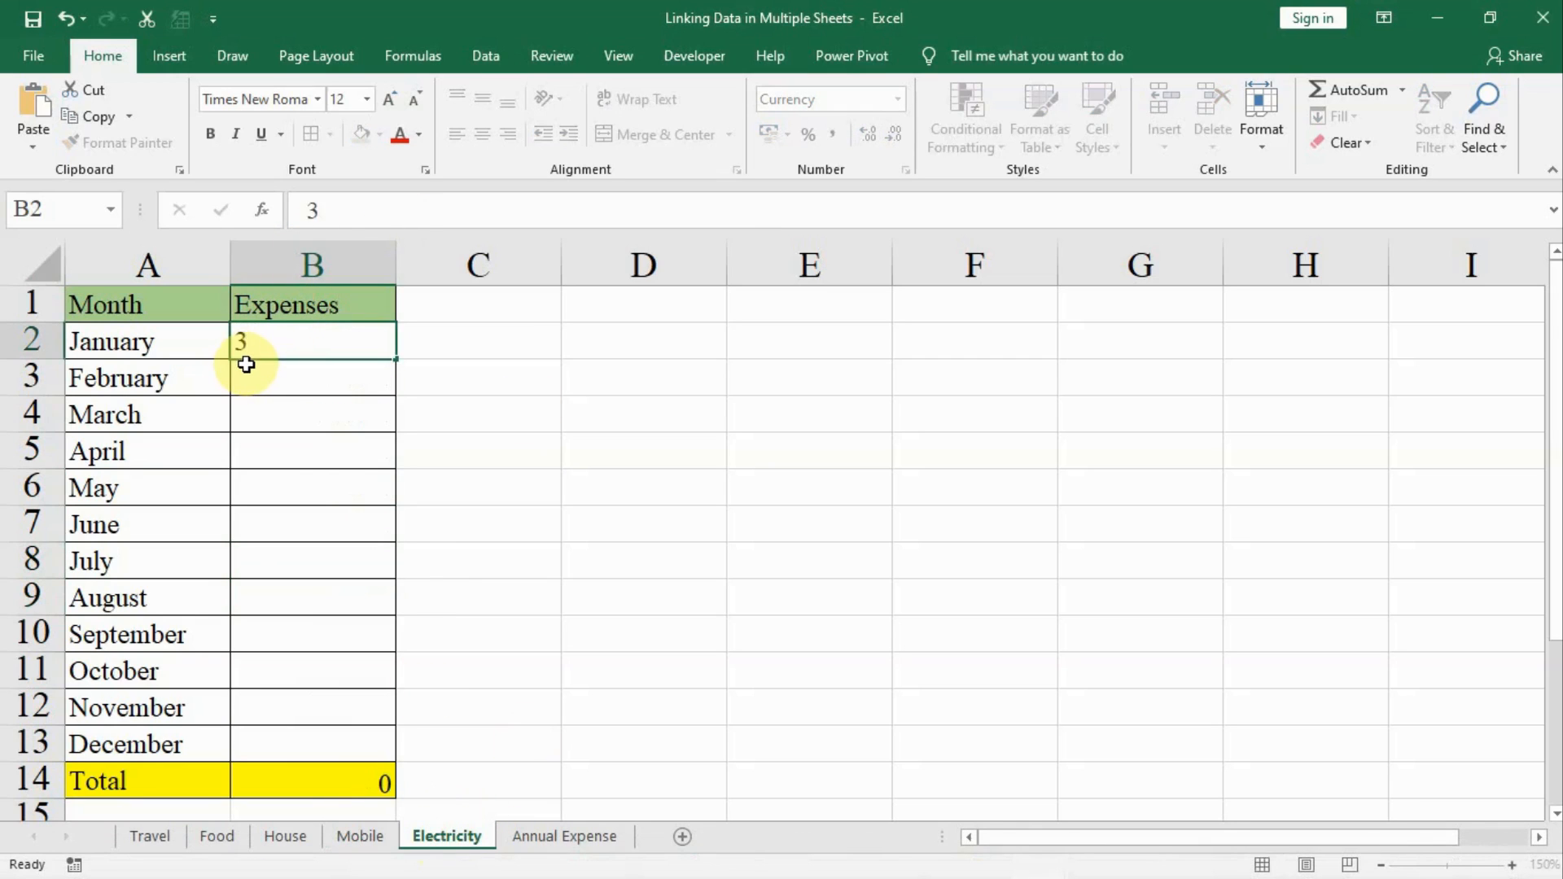
{"action": "key", "text": "Return"}
{"action": "type", "text": "6"}
{"action": "key", "text": "Return"}
{"action": "type", "text": "23"}
{"action": "key", "text": "Return"}
{"action": "type", "text": "6"}
{"action": "key", "text": "Return"}
{"action": "type", "text": "7"}
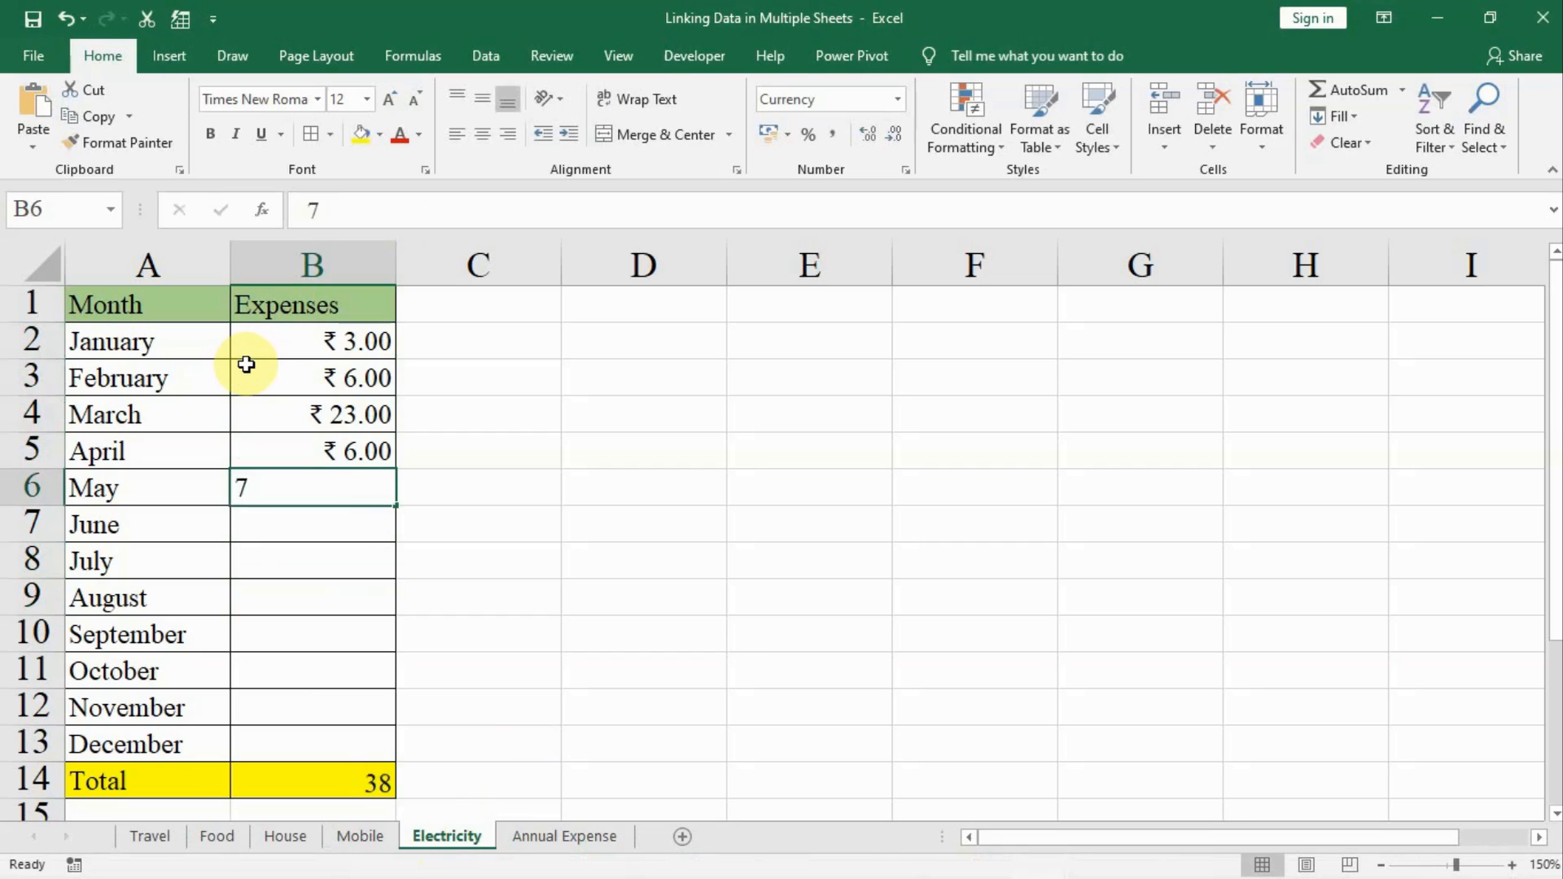
{"action": "key", "text": "Return"}
{"action": "type", "text": "8"}
{"action": "key", "text": "Return"}
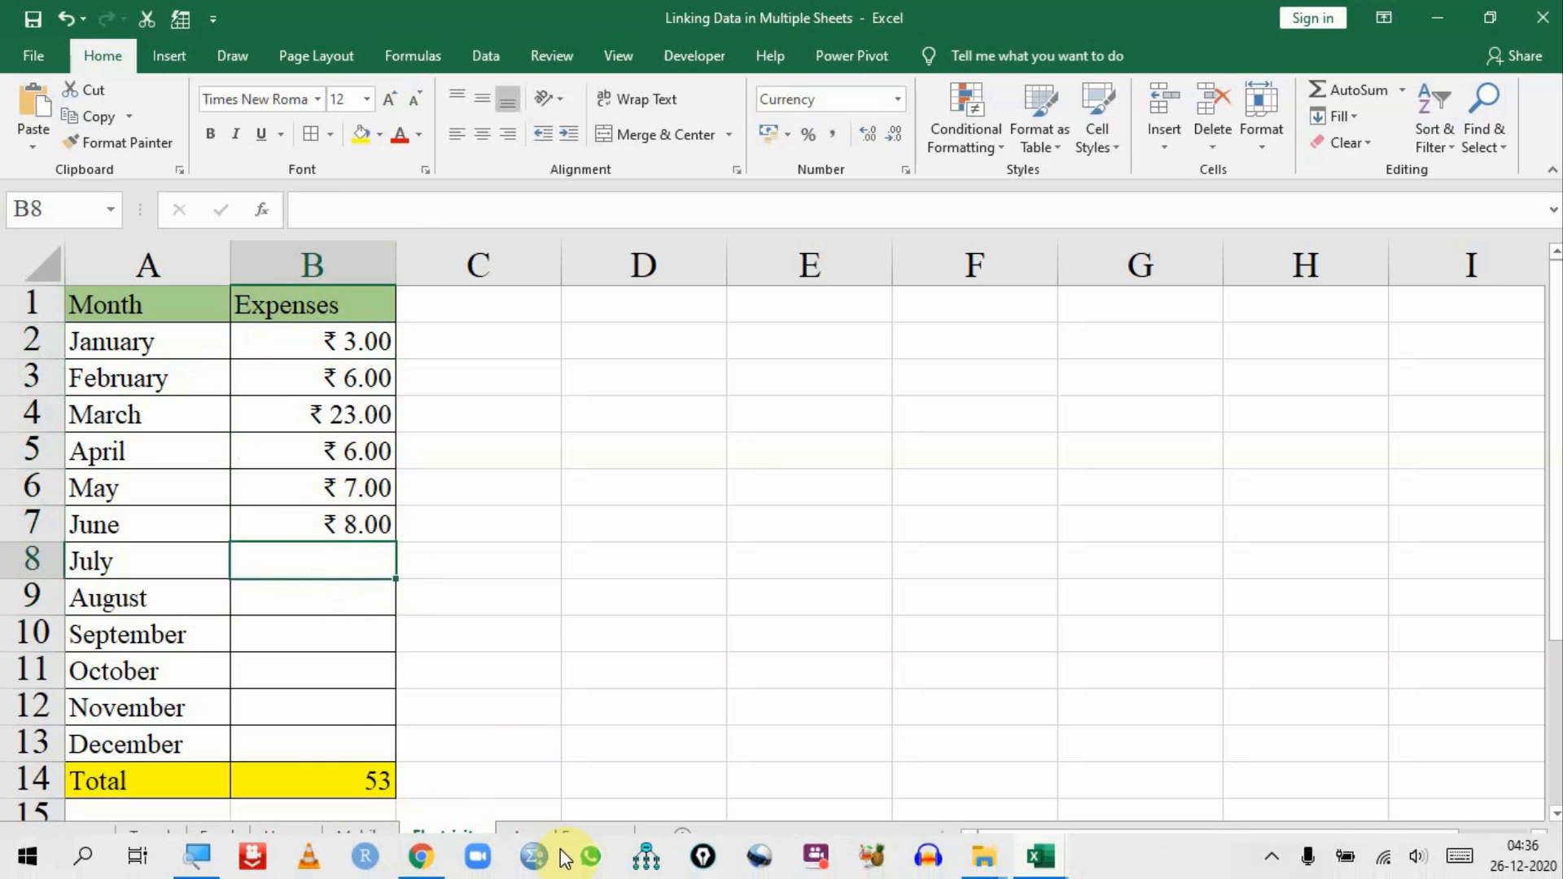
In B2 of the Annual Expense sheet, enter the linking formula =Travel!B2+Food!B2+House!B2+Mobile!B2+Electricity!B2
{"action": "left_click", "coordinate": [553, 836]}
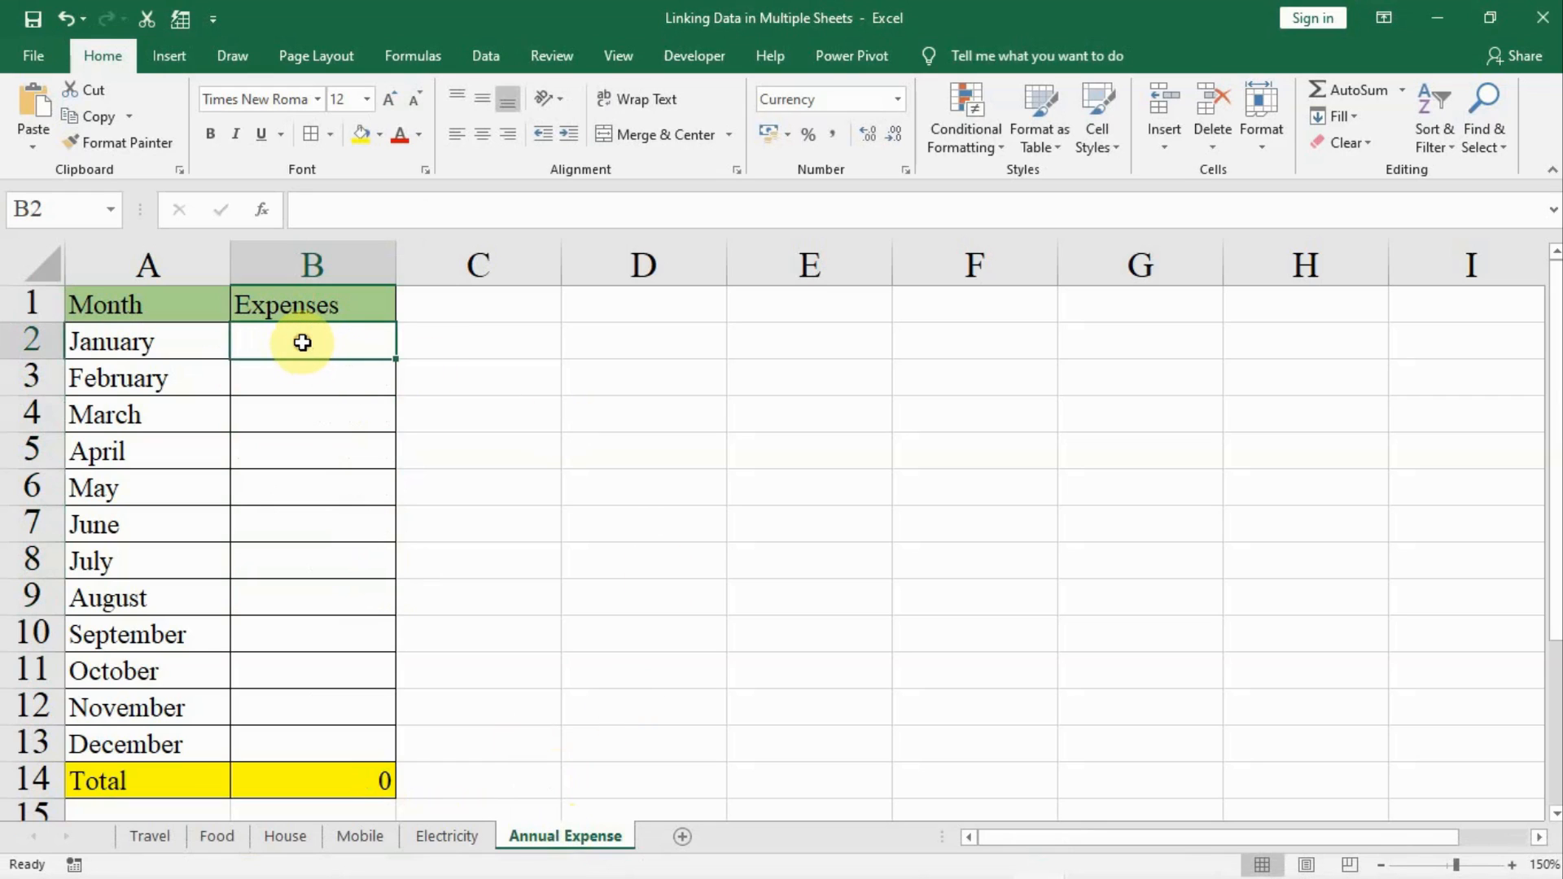
{"action": "type", "text": "="}
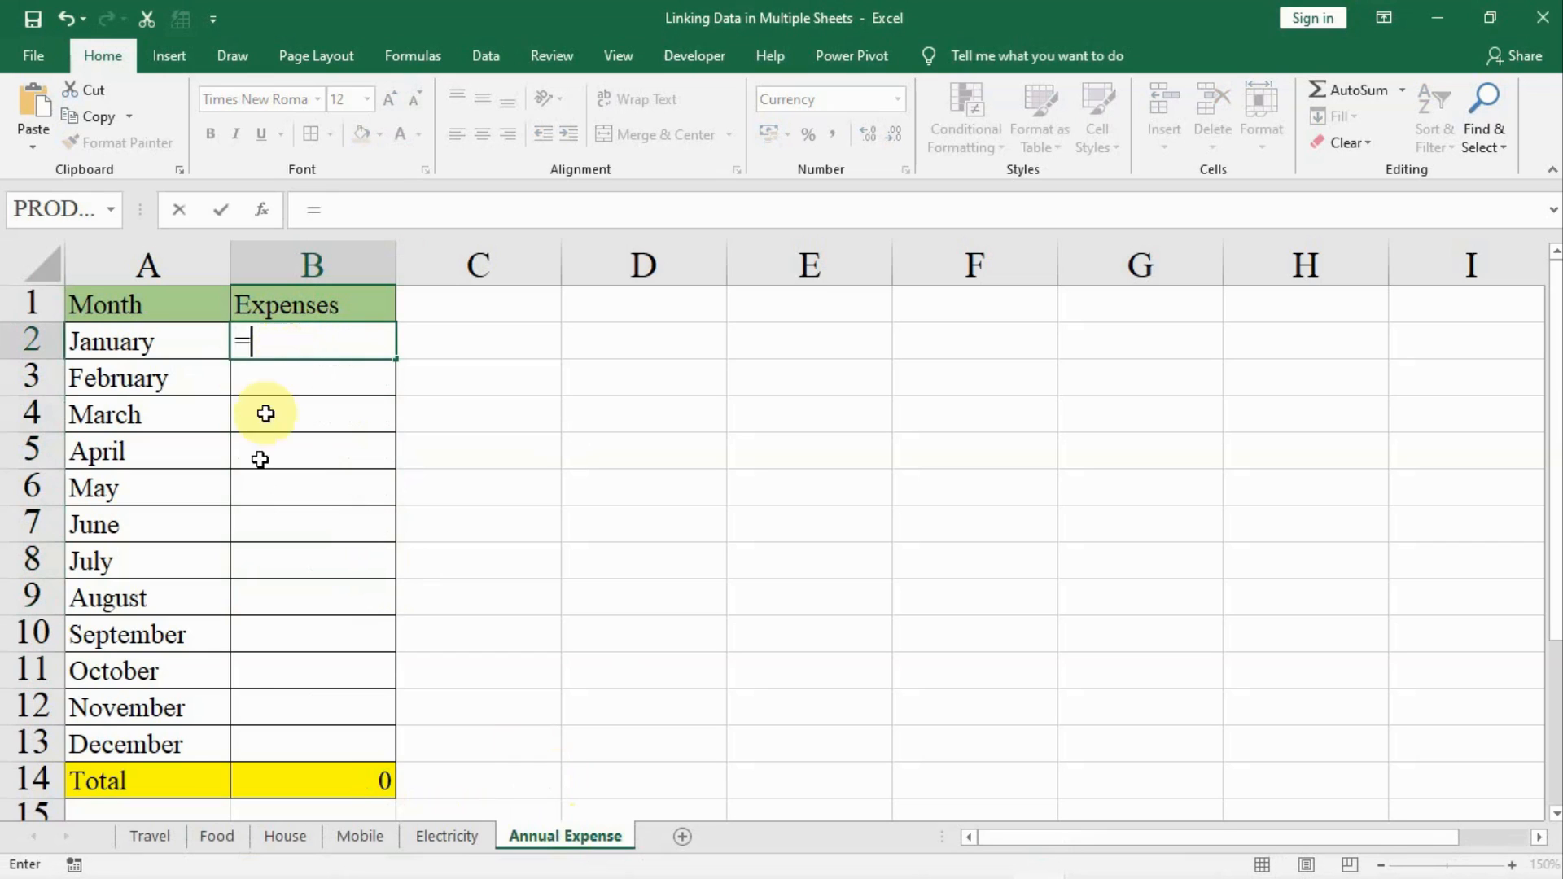
{"action": "left_click", "coordinate": [148, 836]}
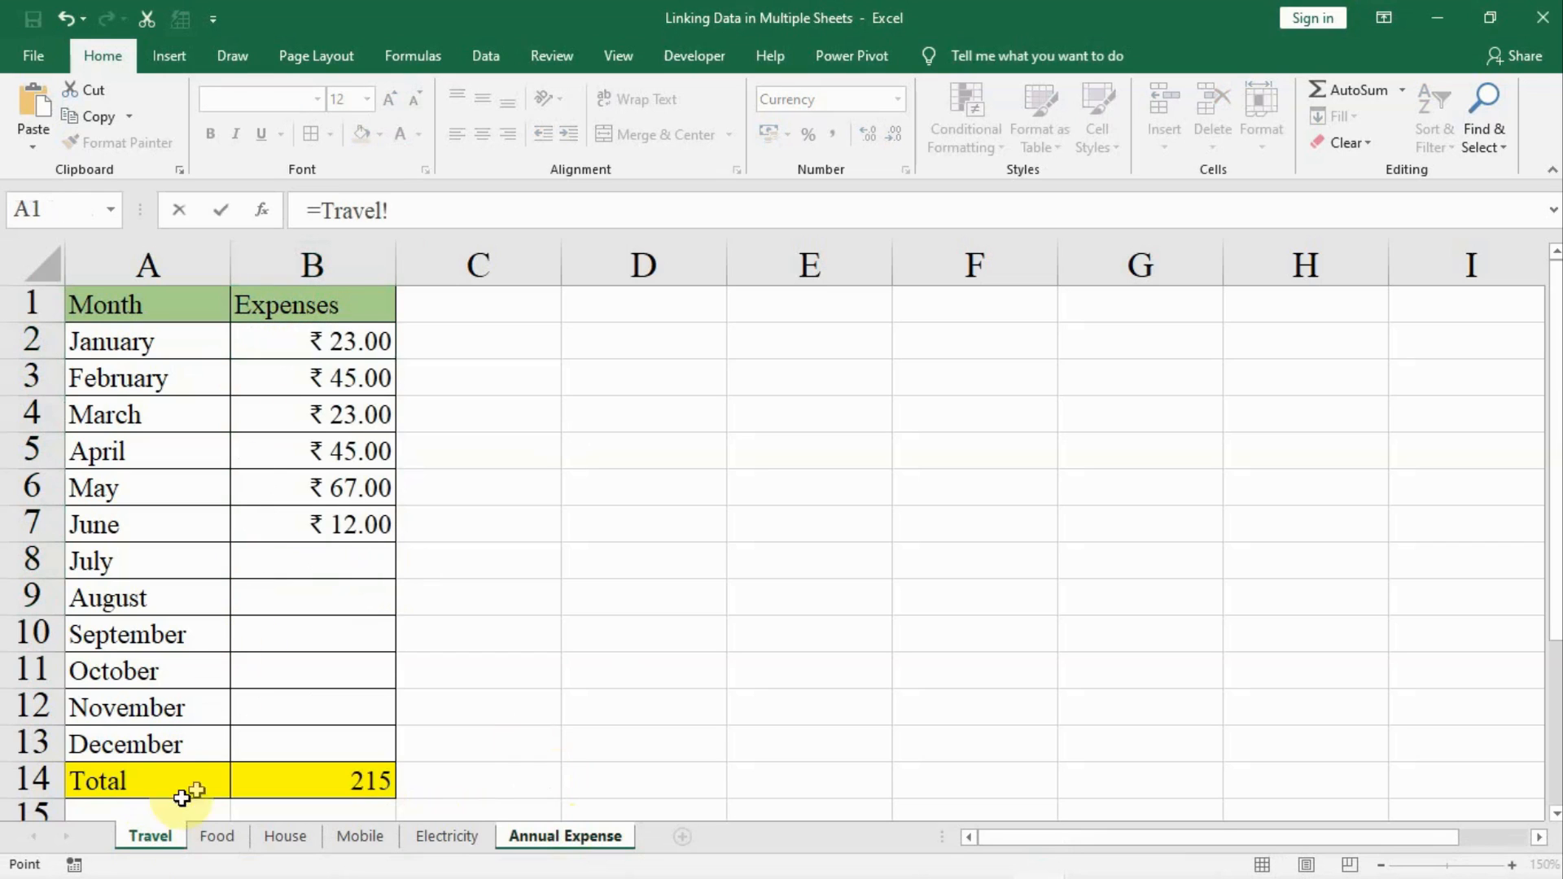
{"action": "left_click", "coordinate": [302, 346]}
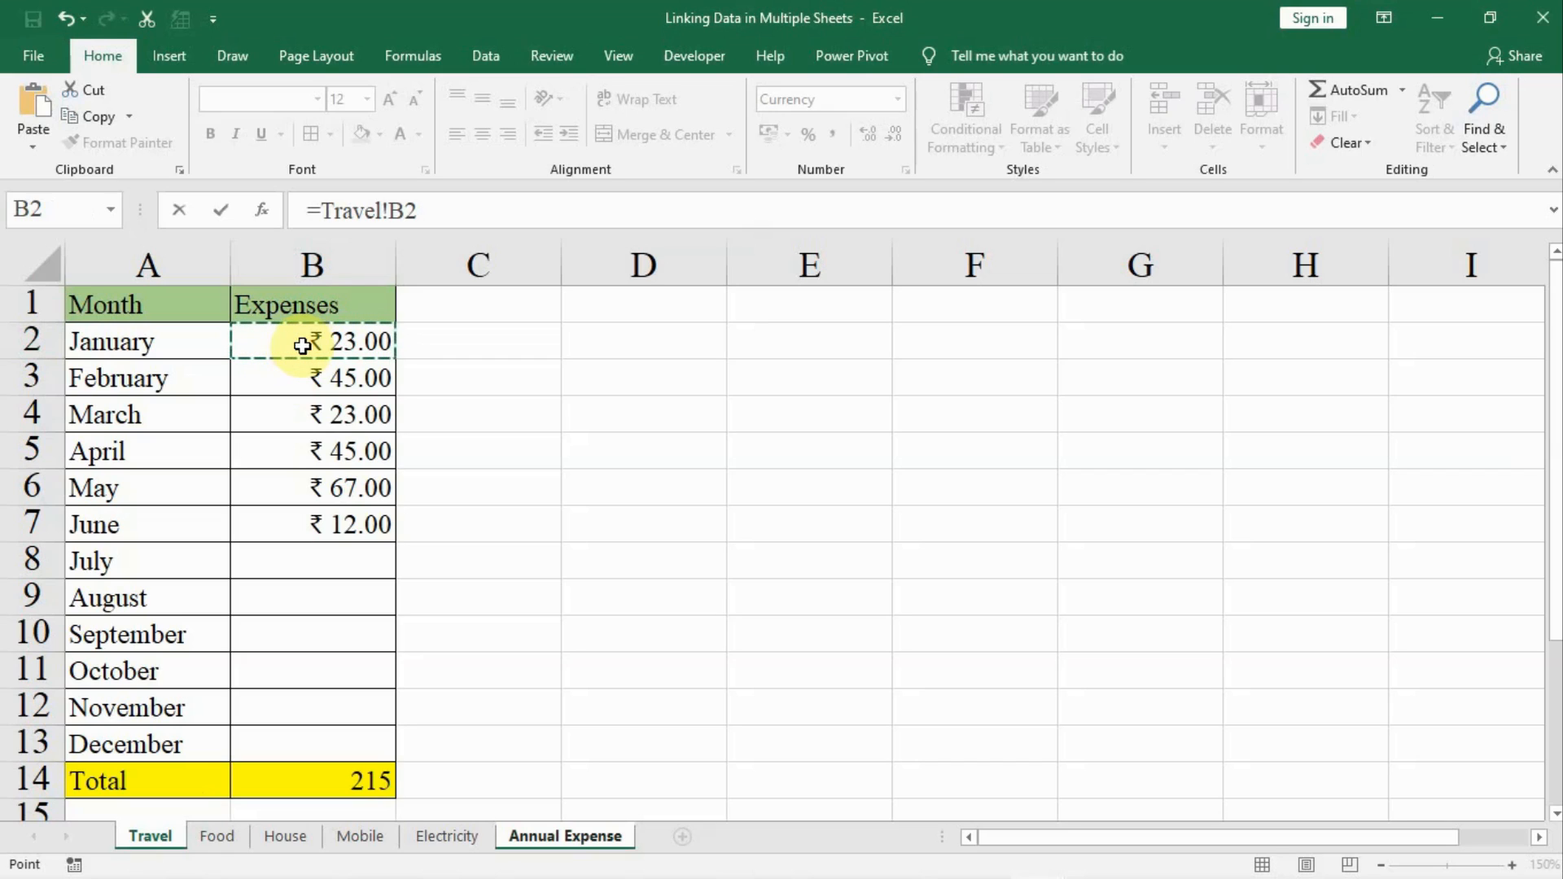
{"action": "type", "text": "+"}
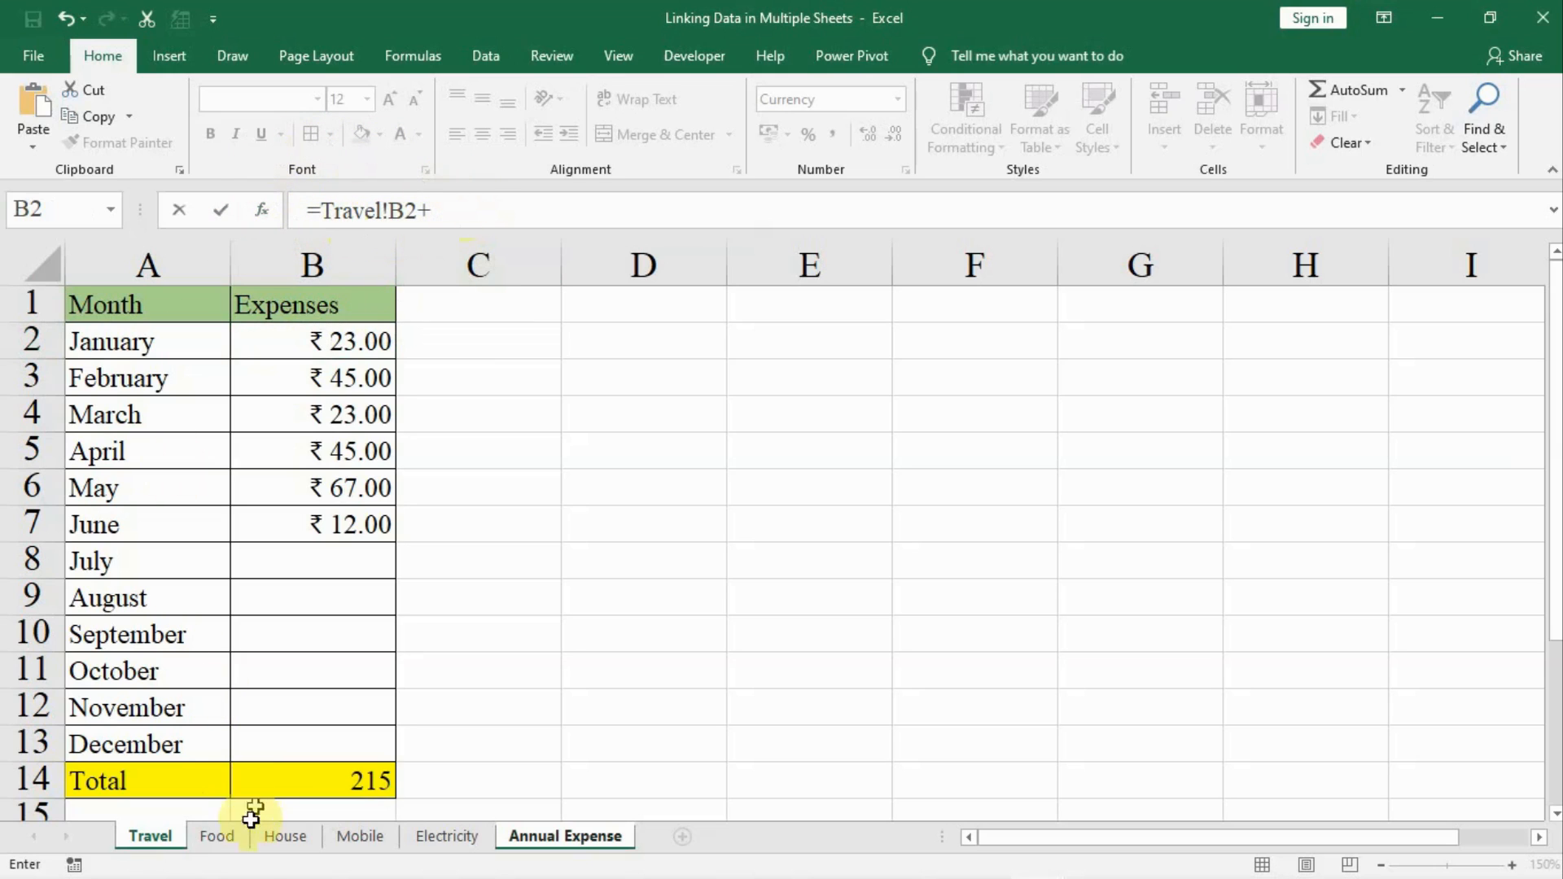
{"action": "left_click", "coordinate": [218, 836]}
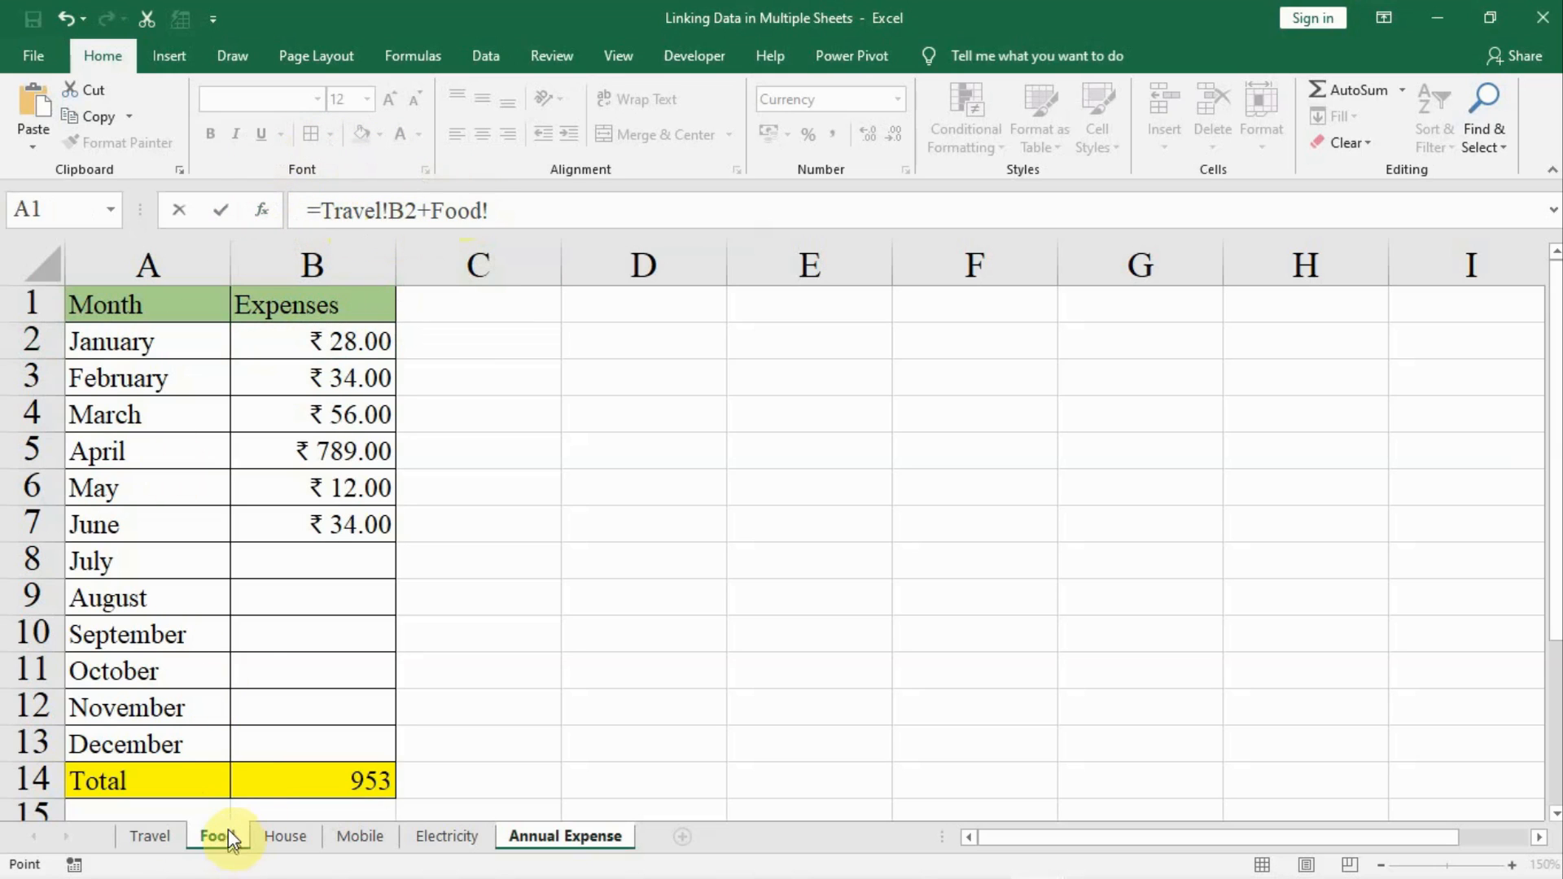
{"action": "left_click", "coordinate": [320, 343]}
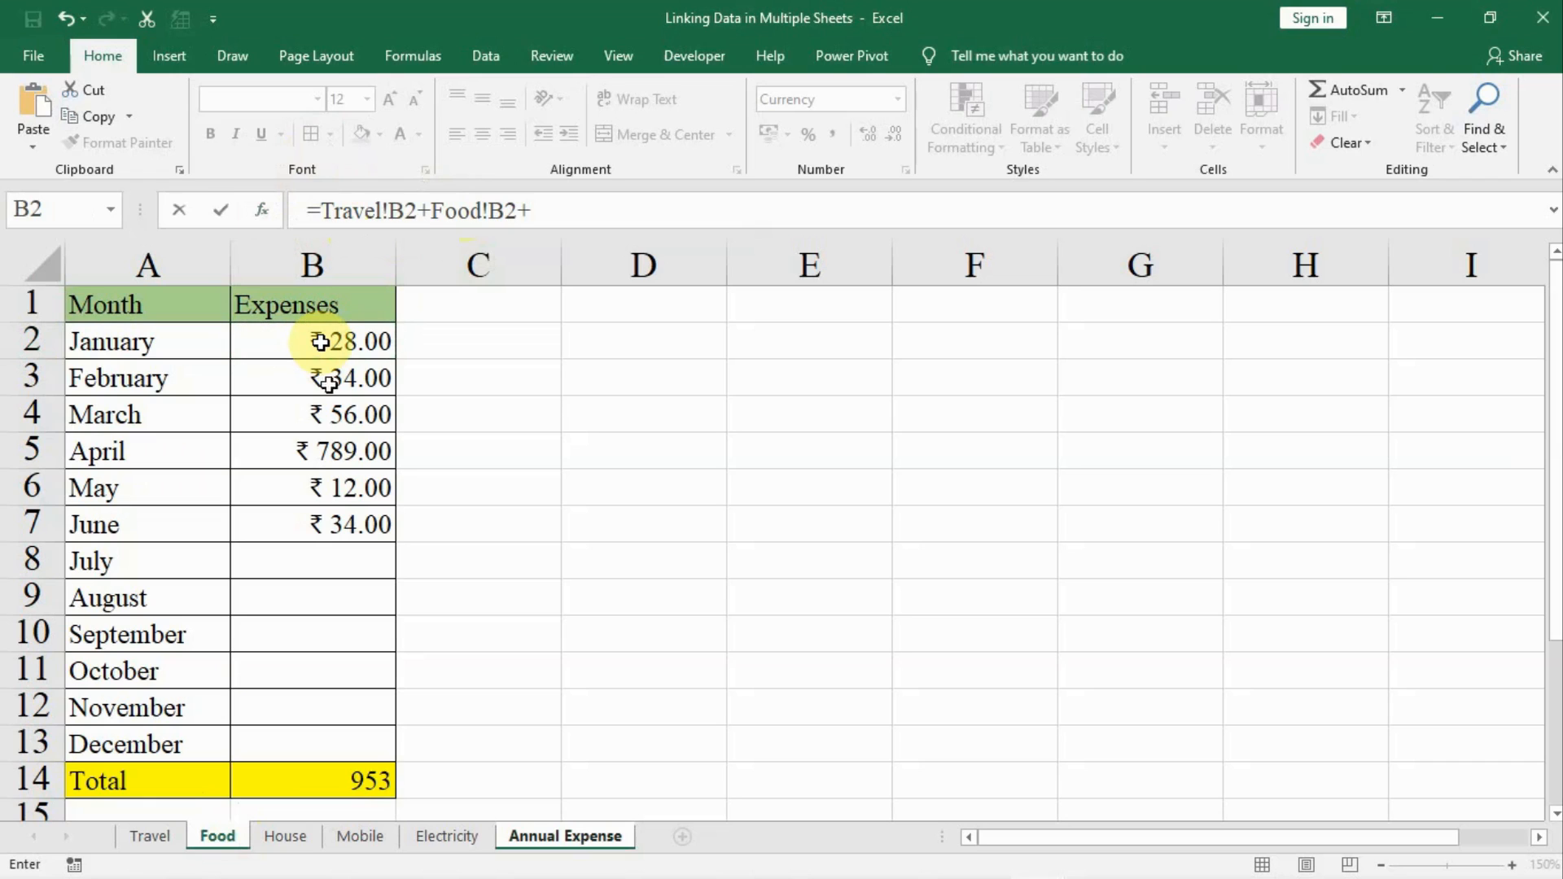
{"action": "type", "text": "+"}
{"action": "left_click", "coordinate": [293, 836]}
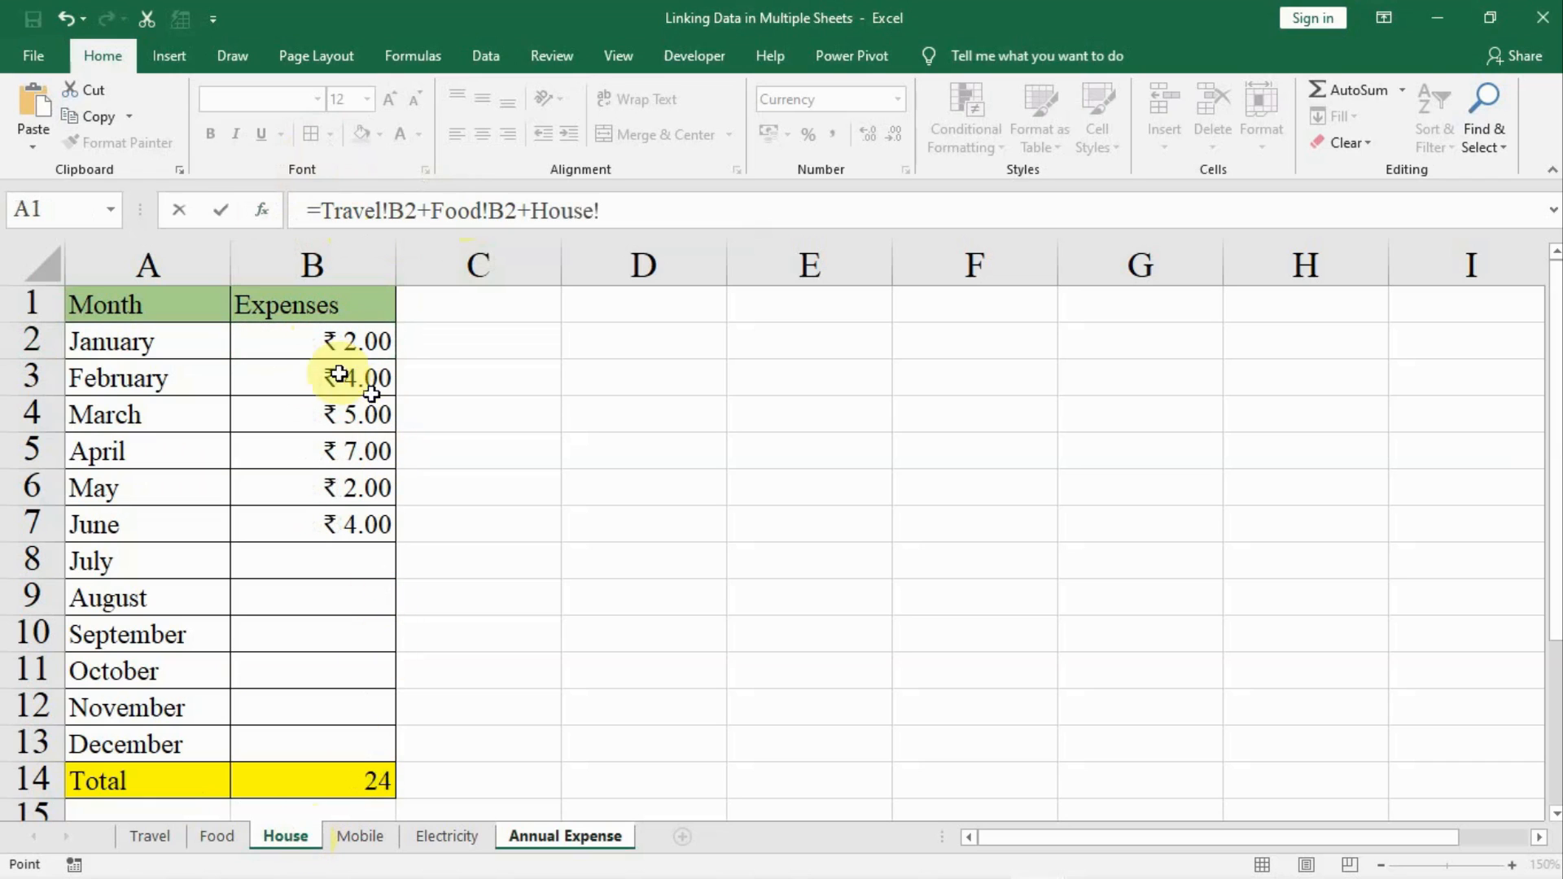
{"action": "left_click", "coordinate": [268, 337]}
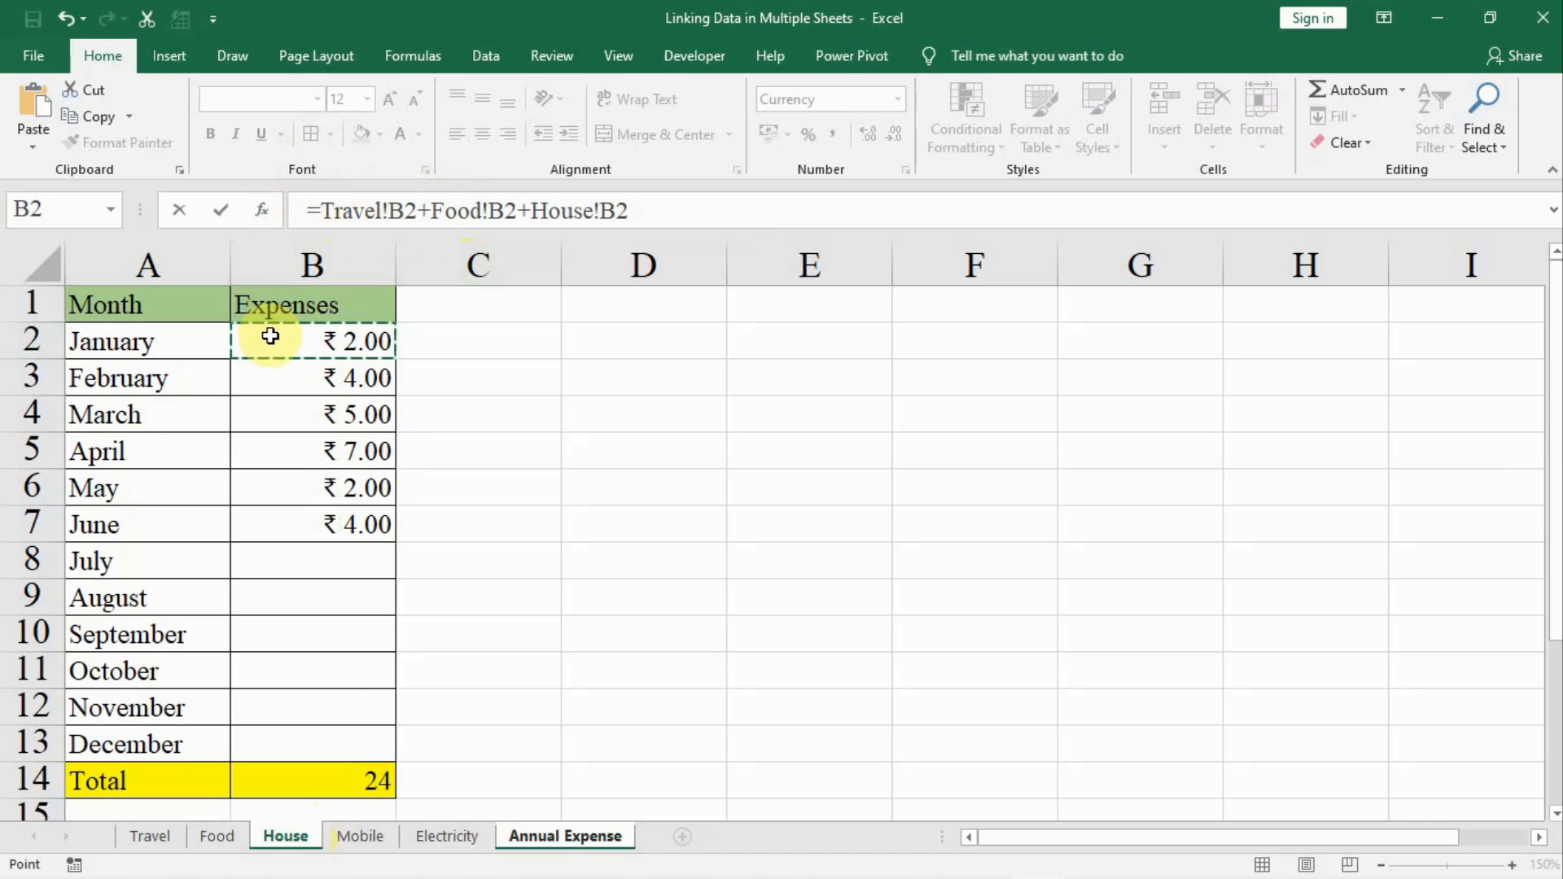
{"action": "type", "text": "+"}
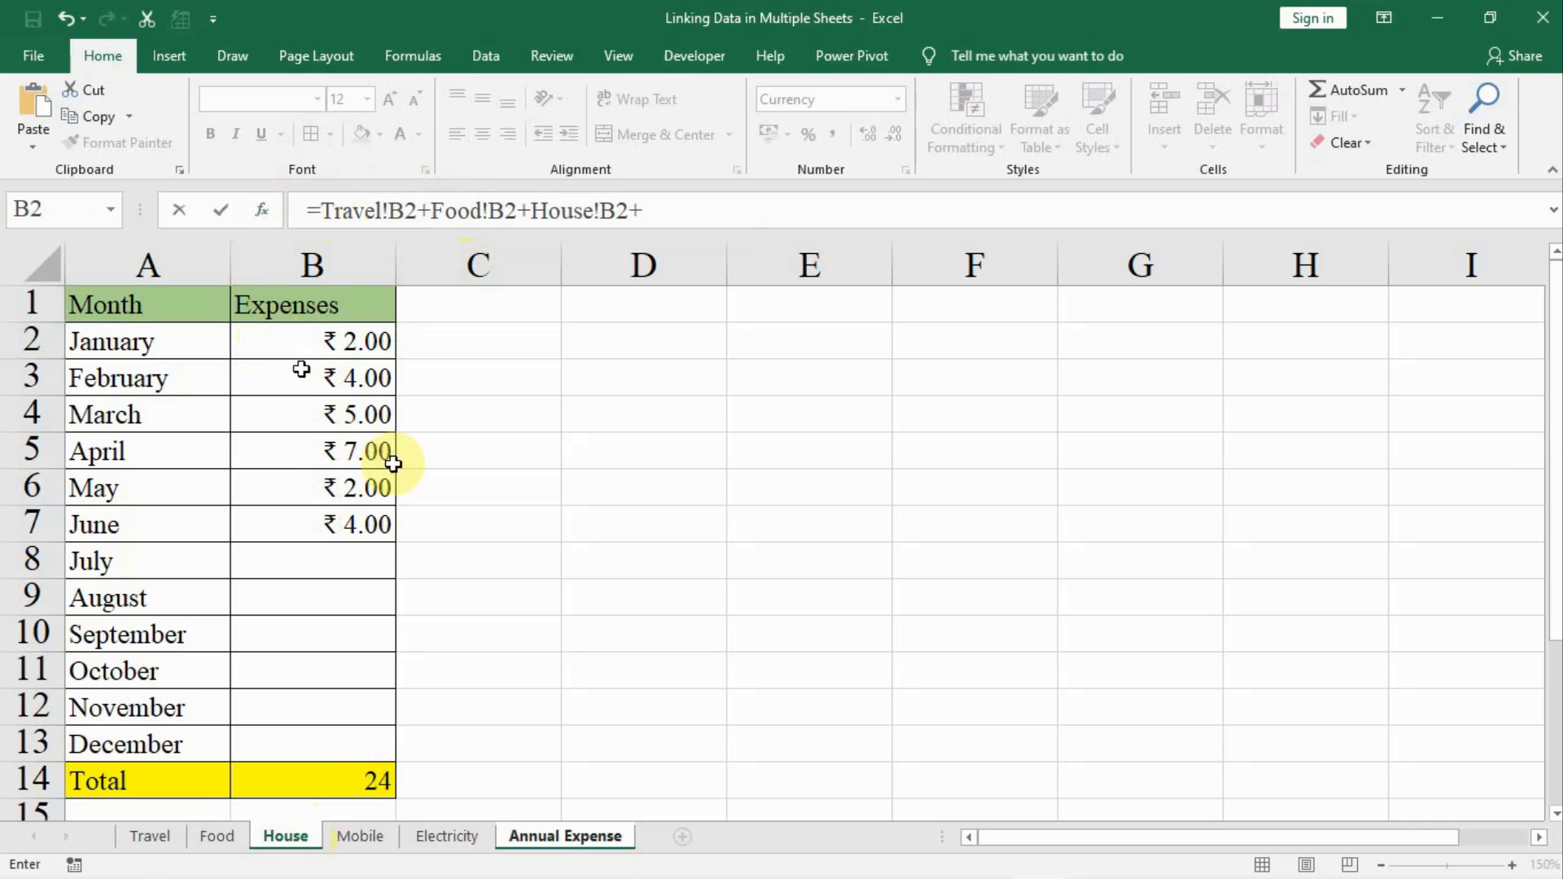
{"action": "left_click", "coordinate": [369, 839]}
{"action": "left_click", "coordinate": [331, 337]}
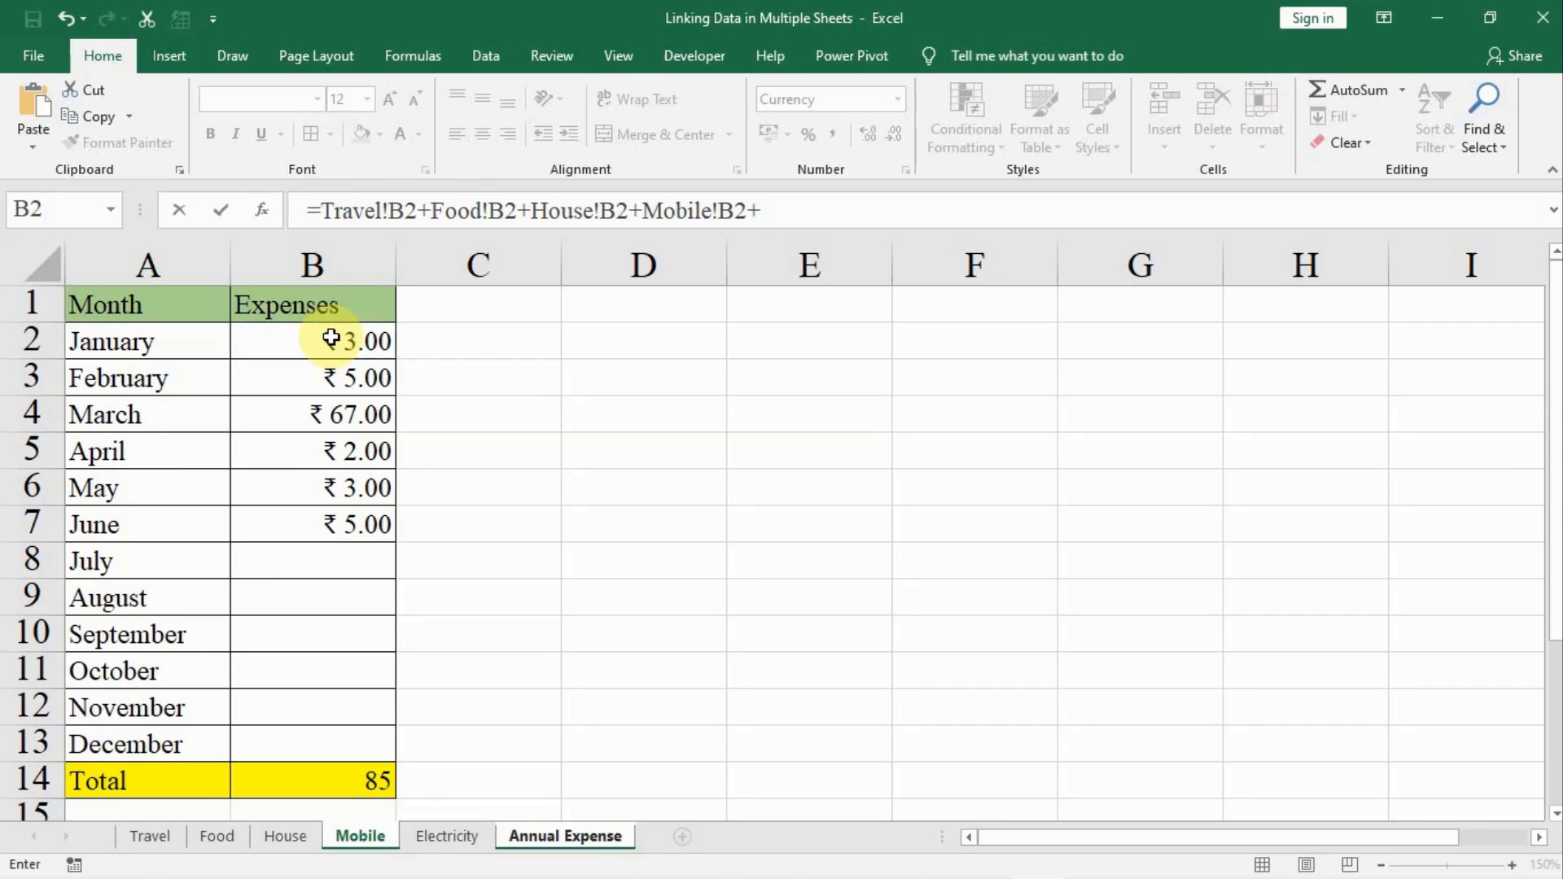
{"action": "left_click", "coordinate": [440, 839]}
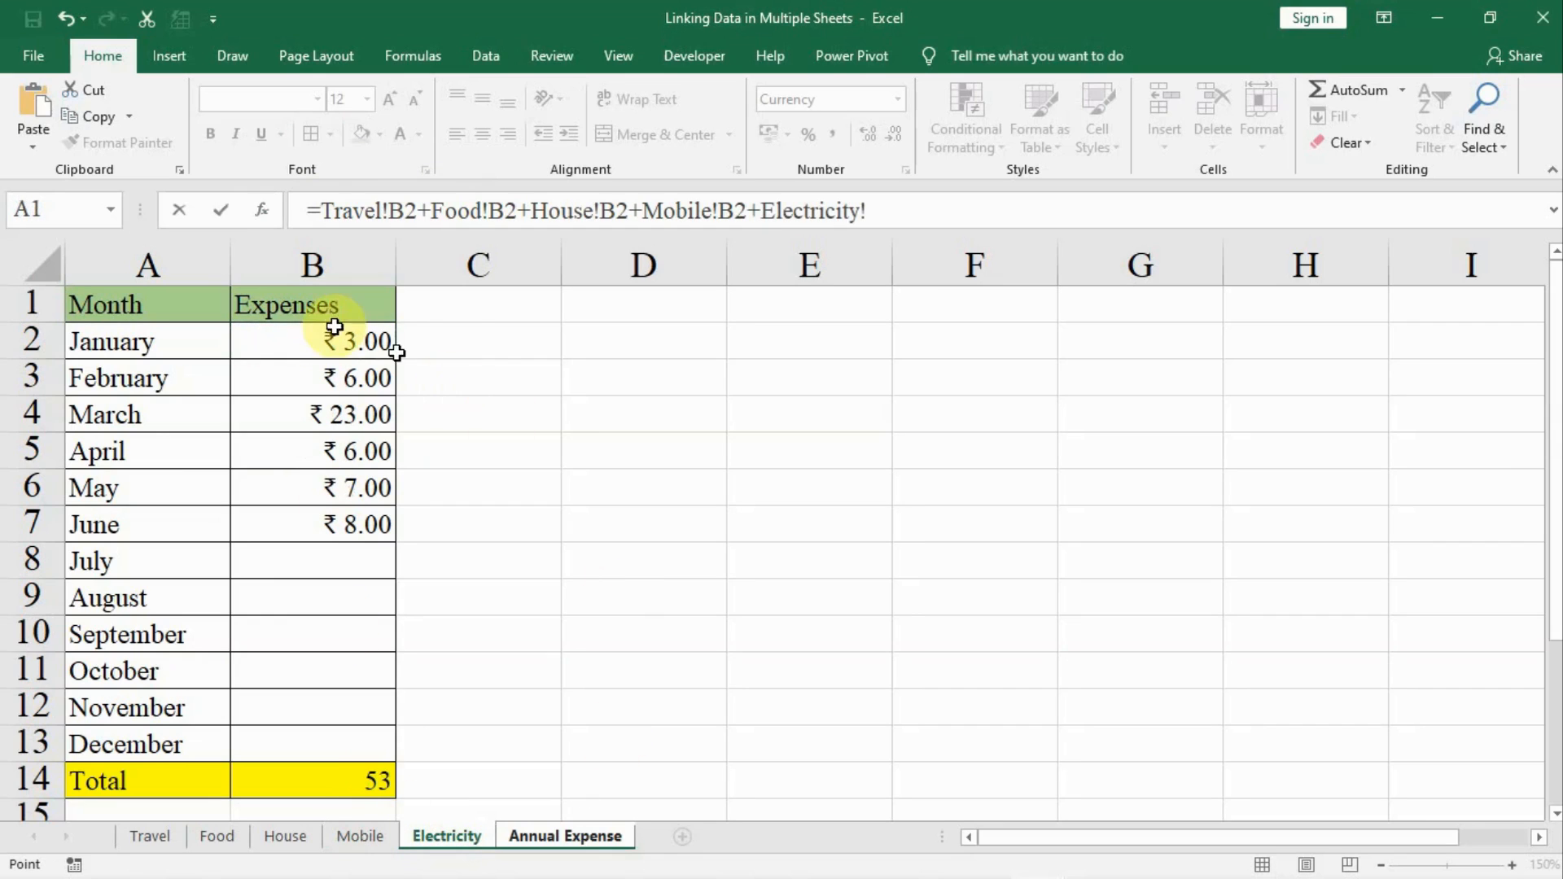
{"action": "left_click", "coordinate": [320, 346]}
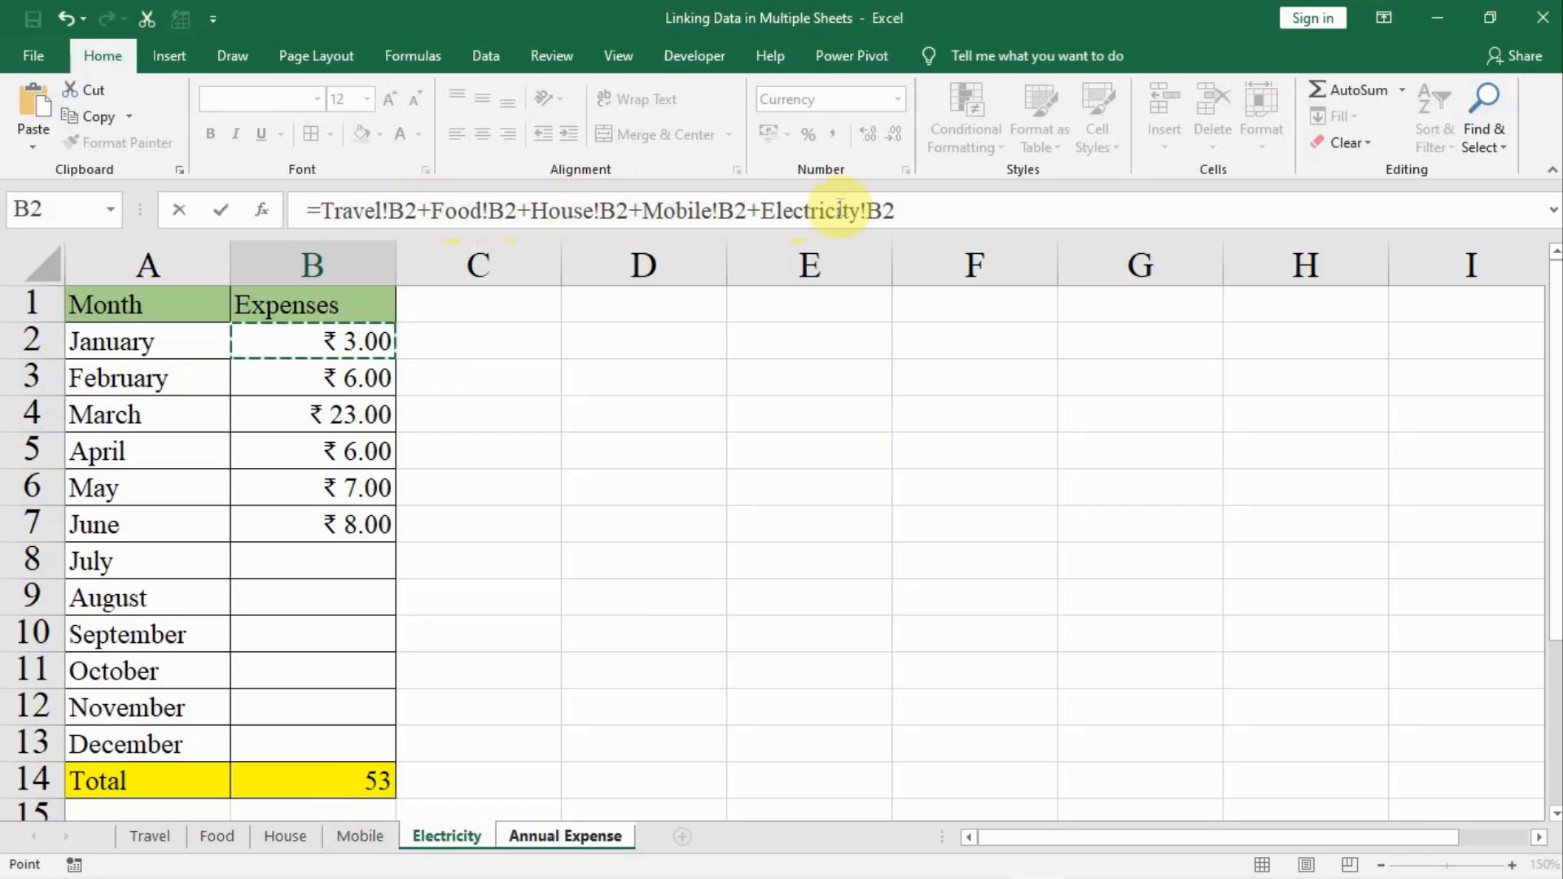
{"action": "key", "text": "Return"}
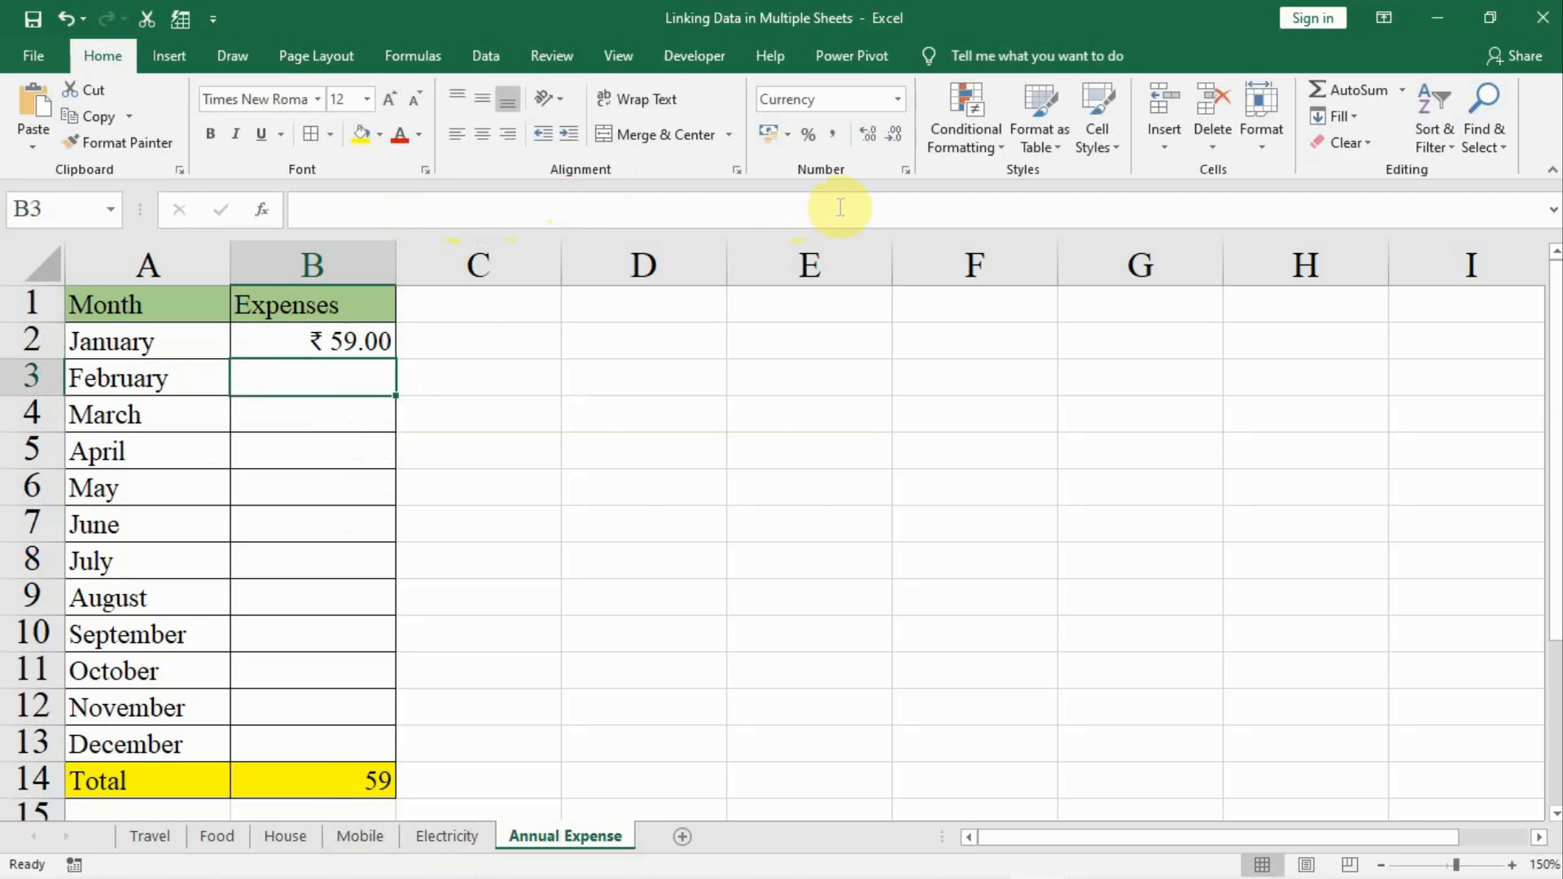
Check the January formula in B2 of Annual Expense against the Travel, Food, House, Mobile and Electricity sheets, ending on Annual Expense
{"action": "left_click", "coordinate": [316, 343]}
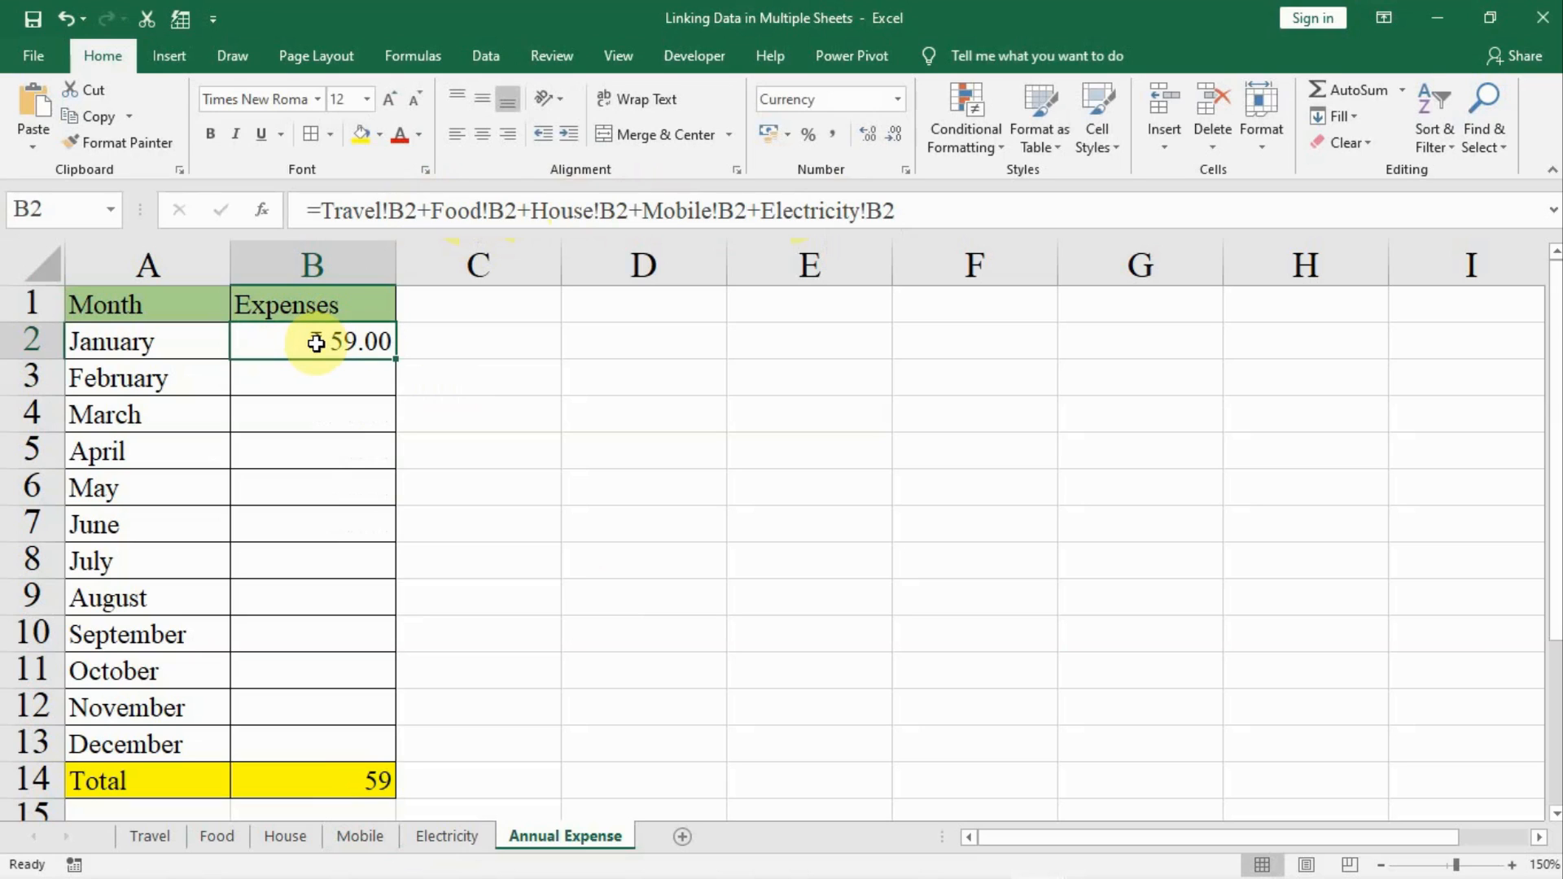
{"action": "left_click", "coordinate": [146, 839]}
{"action": "left_click", "coordinate": [227, 838]}
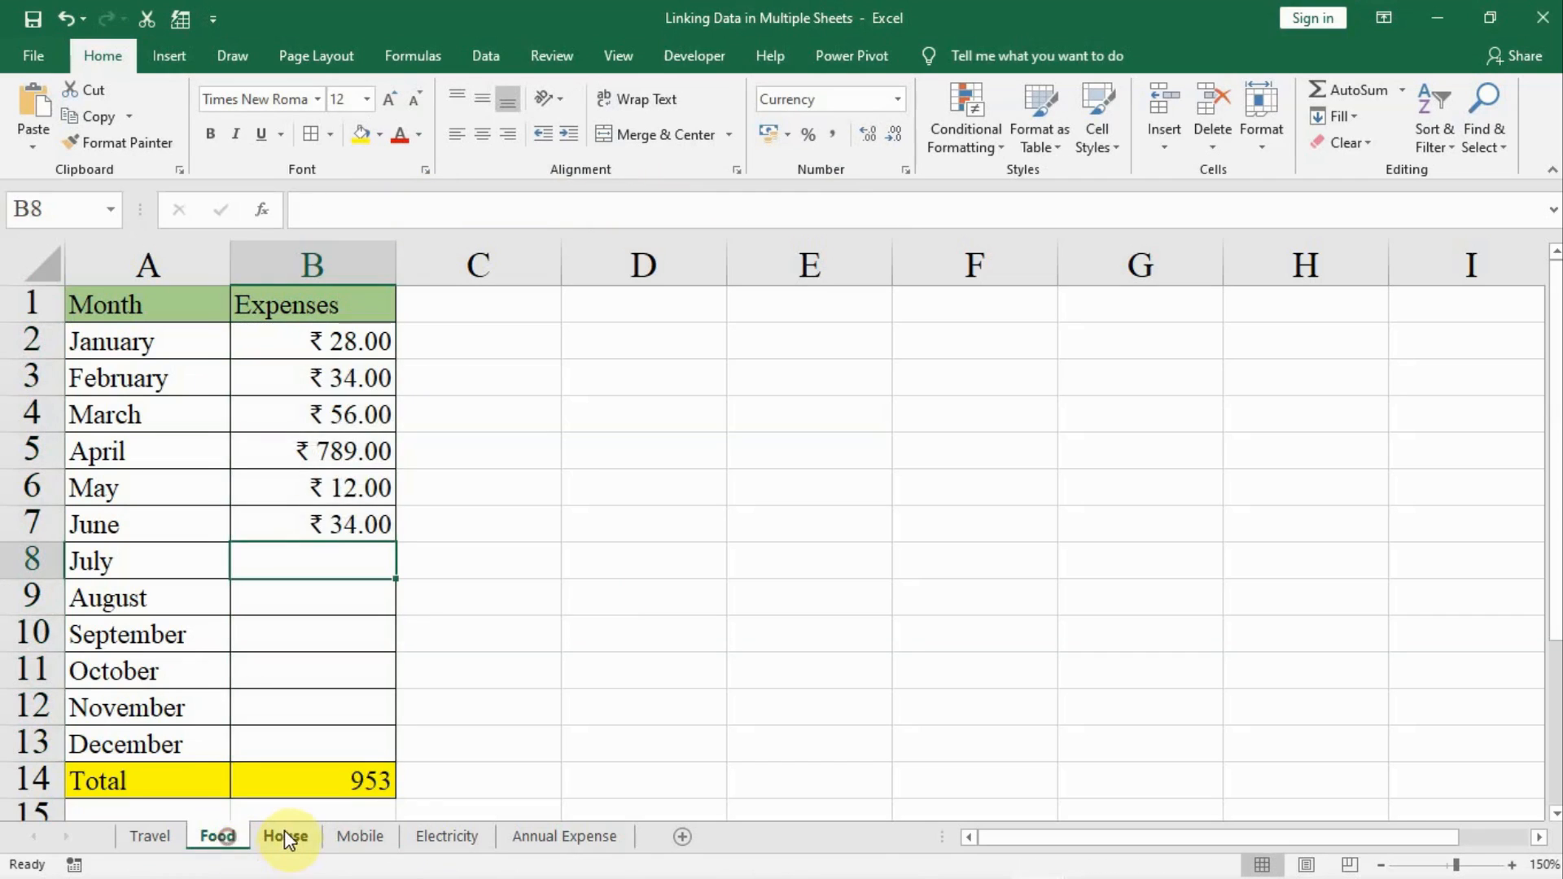
{"action": "left_click", "coordinate": [285, 836]}
{"action": "left_click", "coordinate": [360, 836]}
{"action": "left_click", "coordinate": [447, 839]}
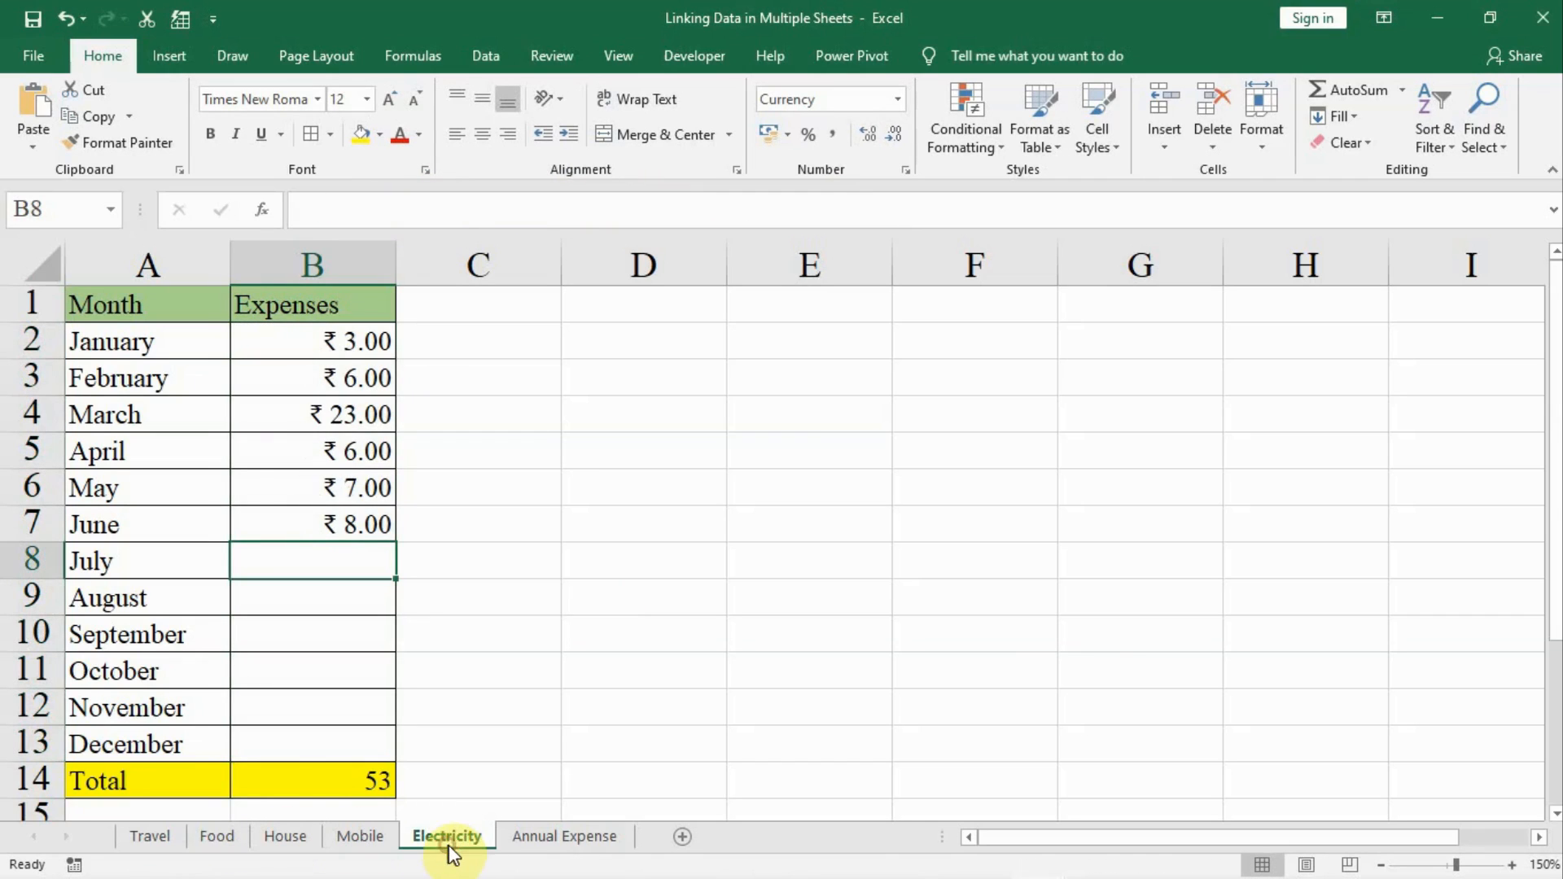
{"action": "left_click", "coordinate": [554, 836]}
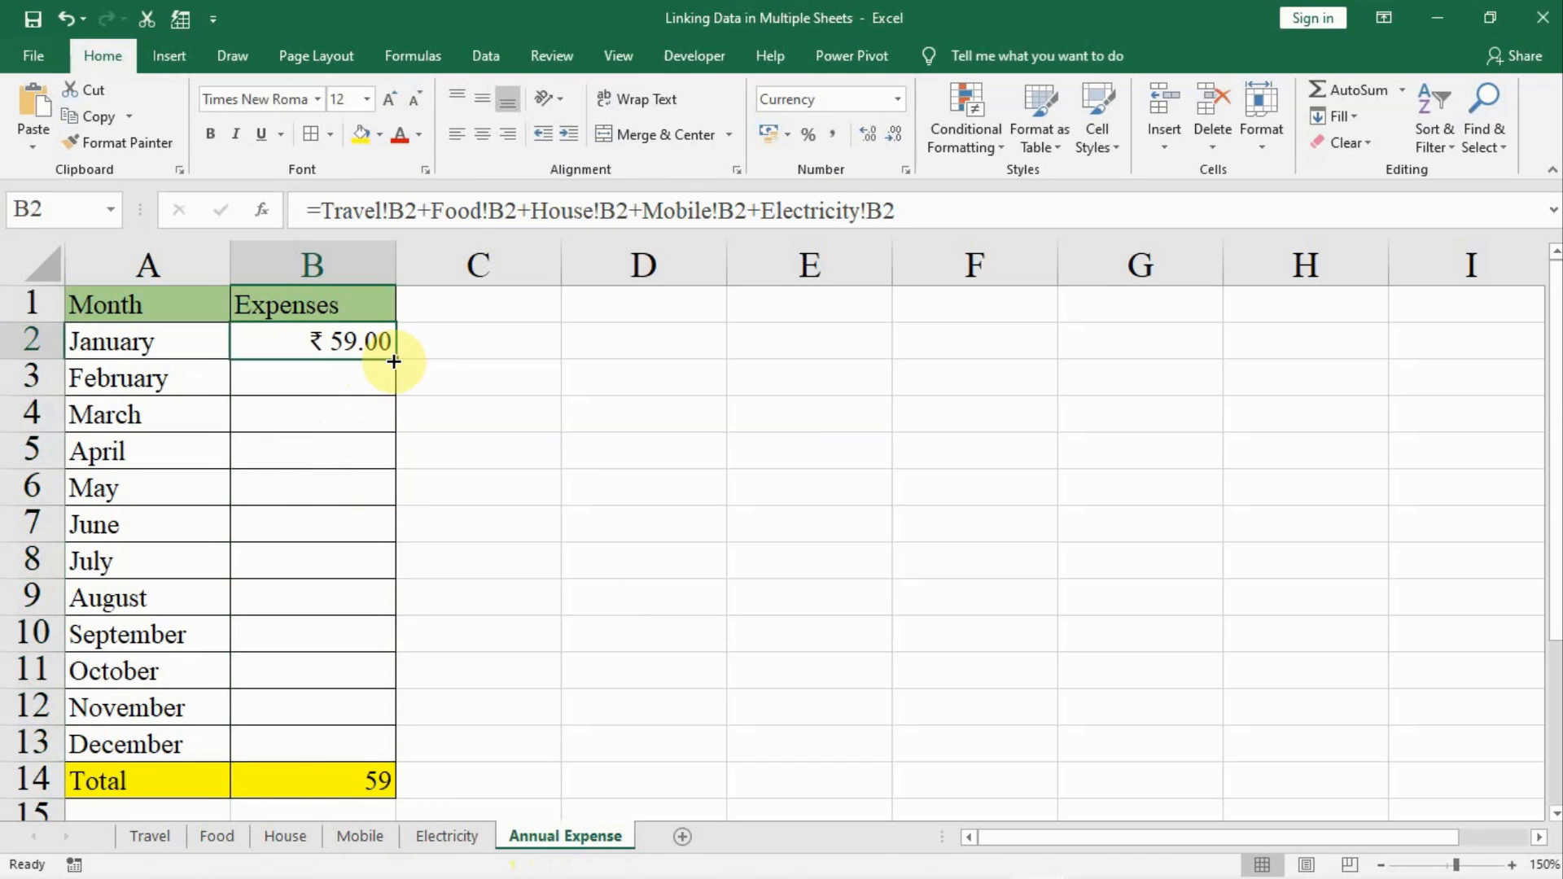
Fill the linking formula in B2 of Annual Expense down through December in B13, and select the total in B14
{"action": "left_click_drag", "start_coordinate": [399, 360], "coordinate": [409, 757]}
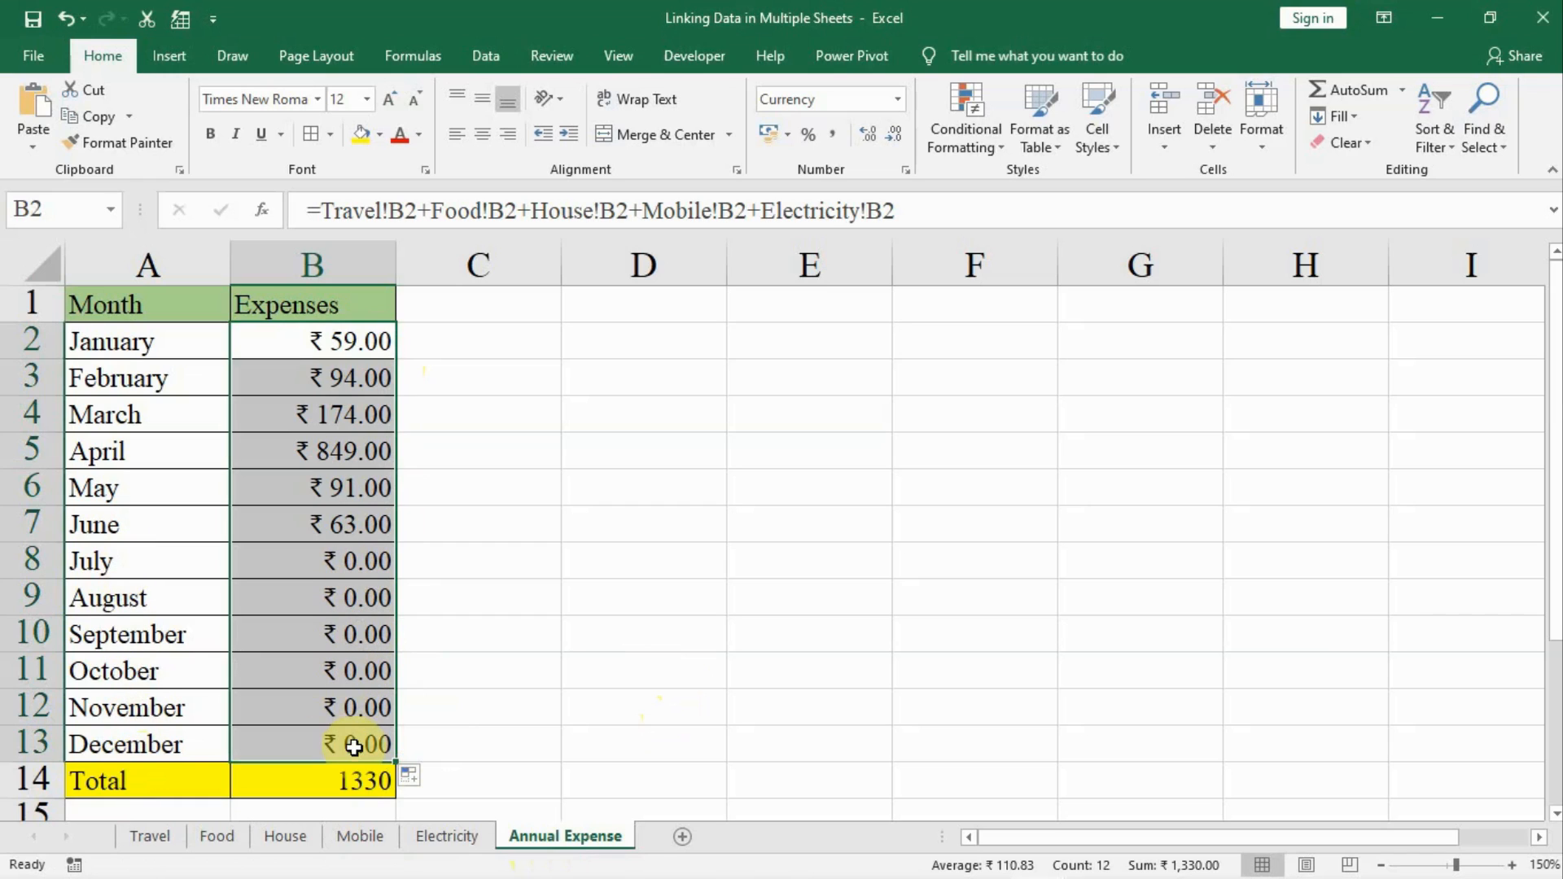
{"action": "left_click", "coordinate": [350, 784]}
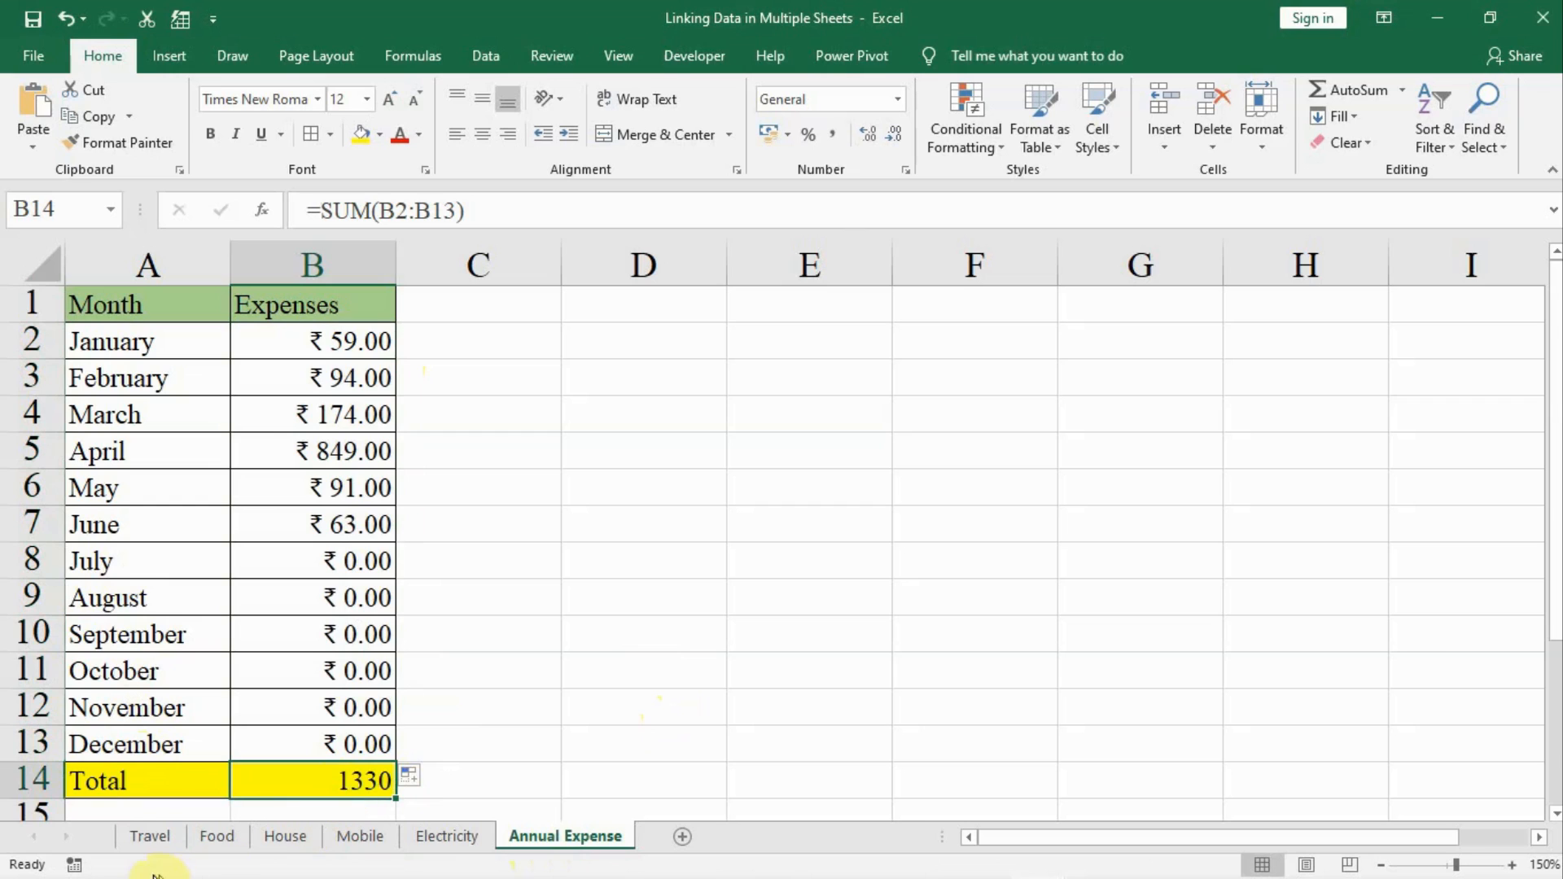
Change the January expense in B2 to 1 on both the Travel and Food sheets
{"action": "left_click", "coordinate": [149, 839]}
{"action": "left_click", "coordinate": [324, 340]}
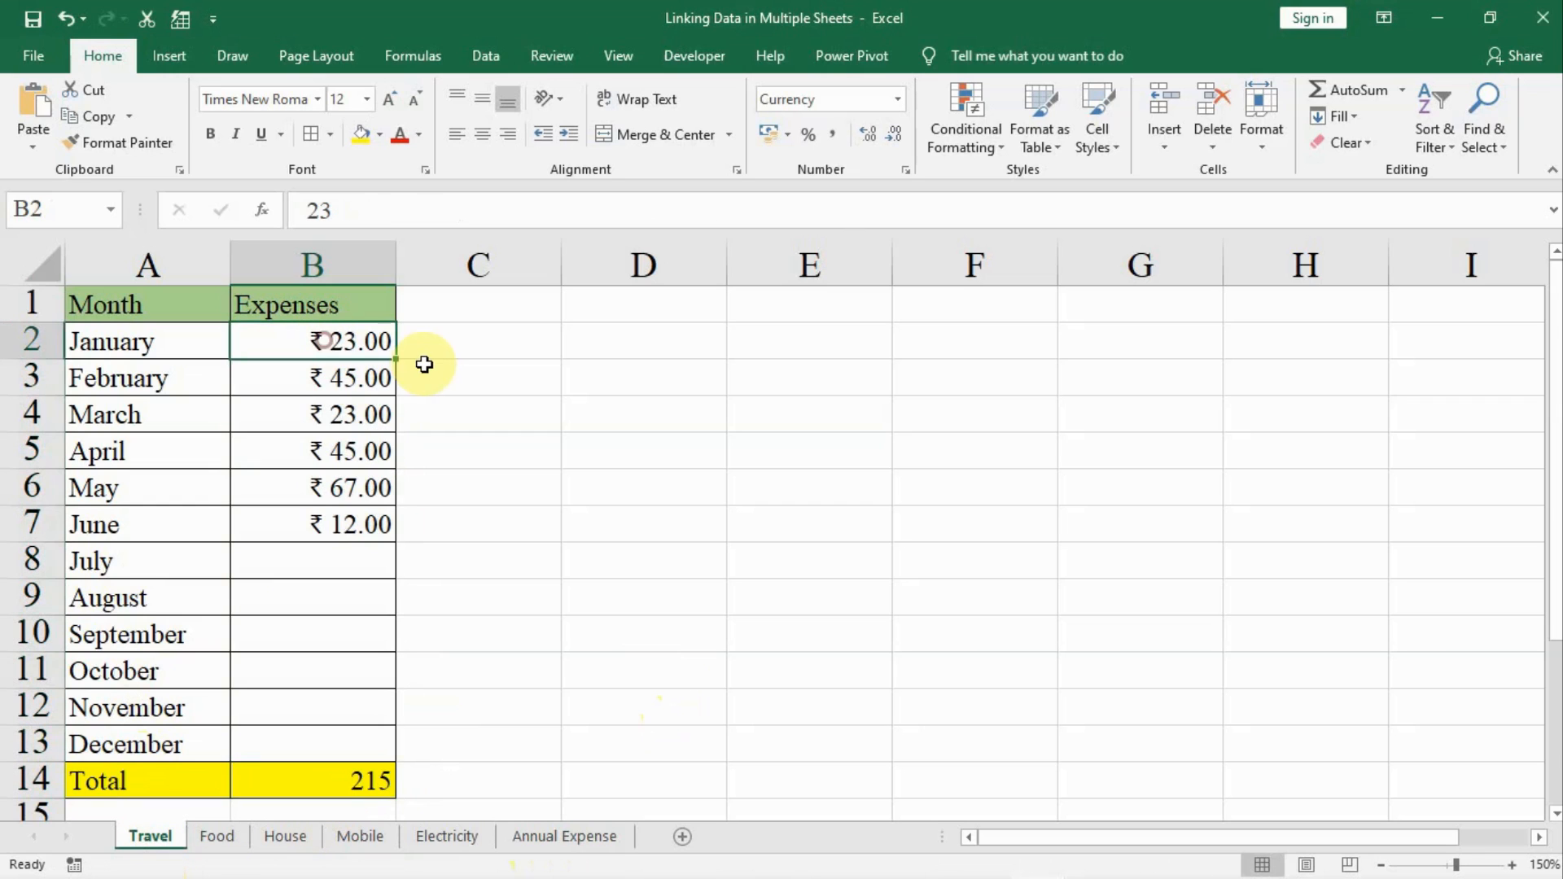
{"action": "type", "text": "1"}
{"action": "key", "text": "Tab"}
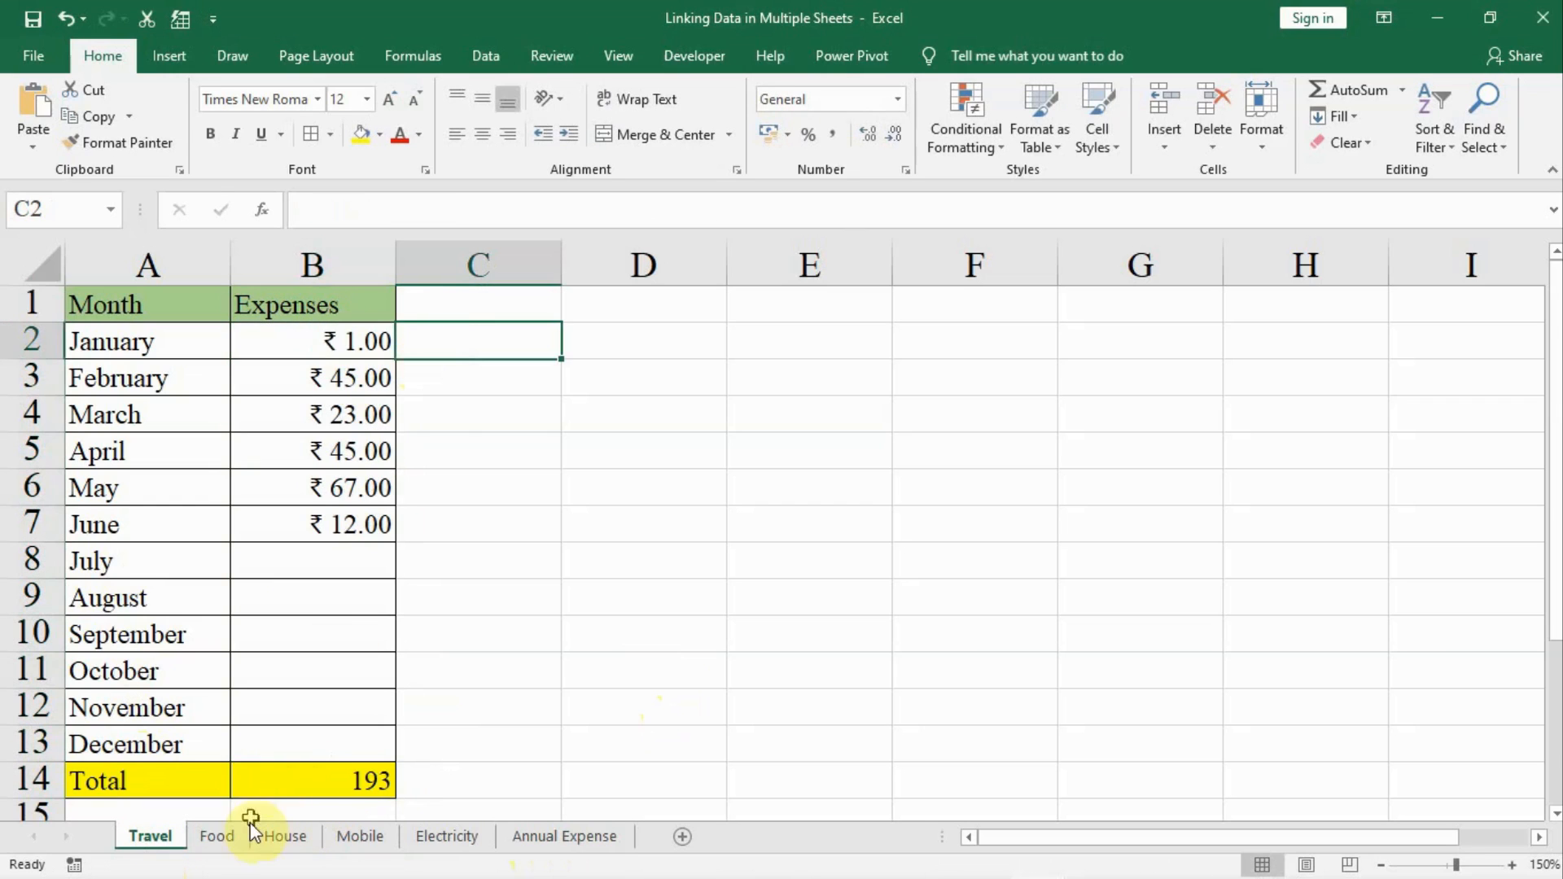
{"action": "left_click", "coordinate": [216, 833]}
{"action": "left_click", "coordinate": [314, 343]}
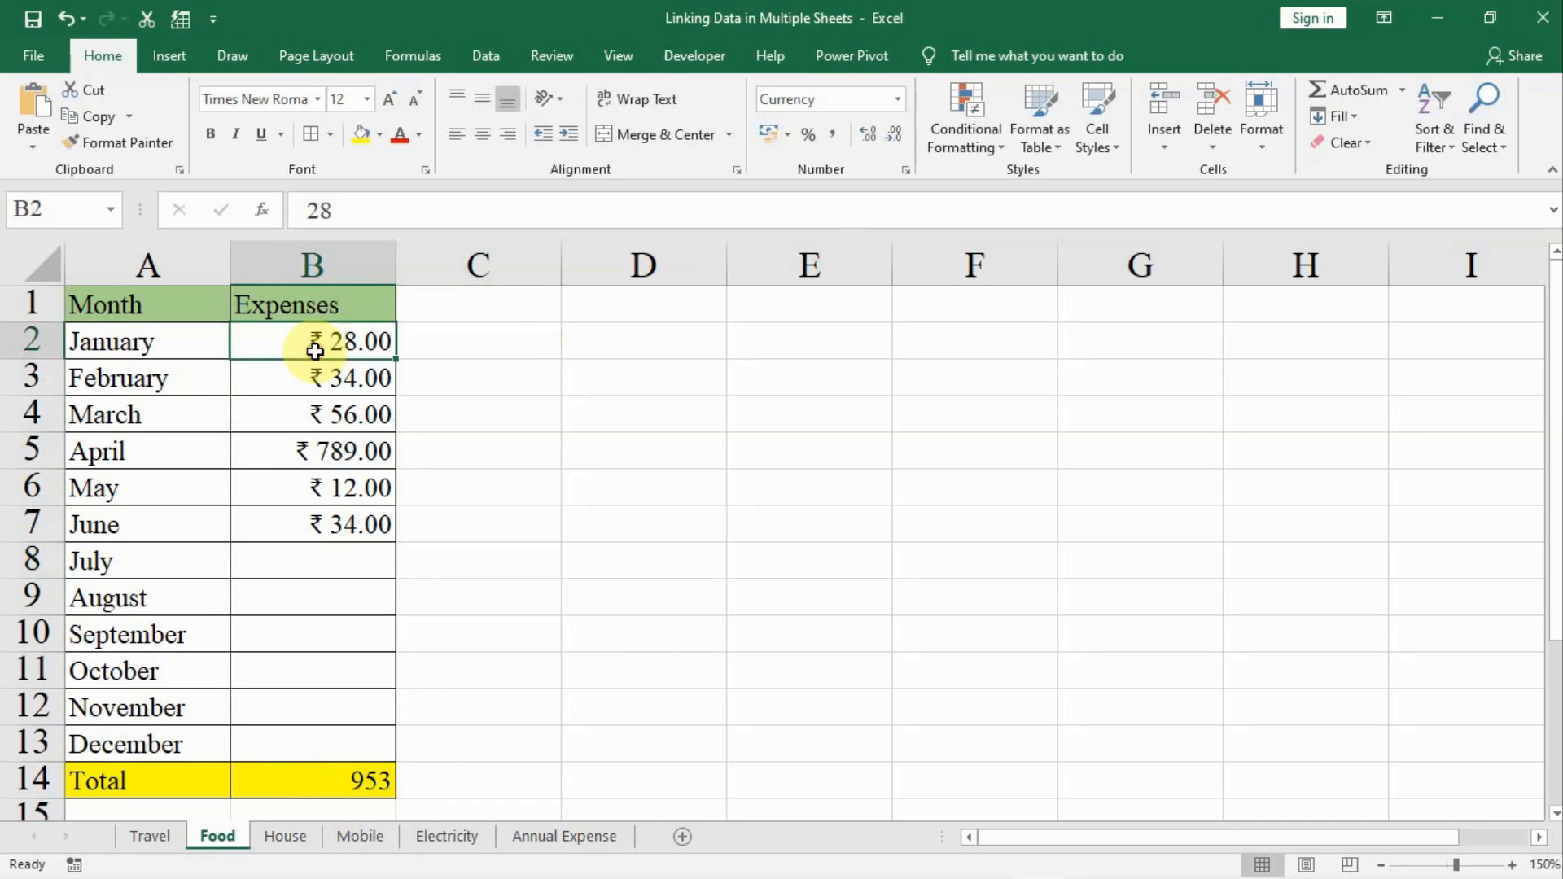
{"action": "type", "text": "1"}
{"action": "key", "text": "Tab"}
Change the January expense in B2 to 1 on both the House and Mobile sheets
{"action": "left_click", "coordinate": [286, 837]}
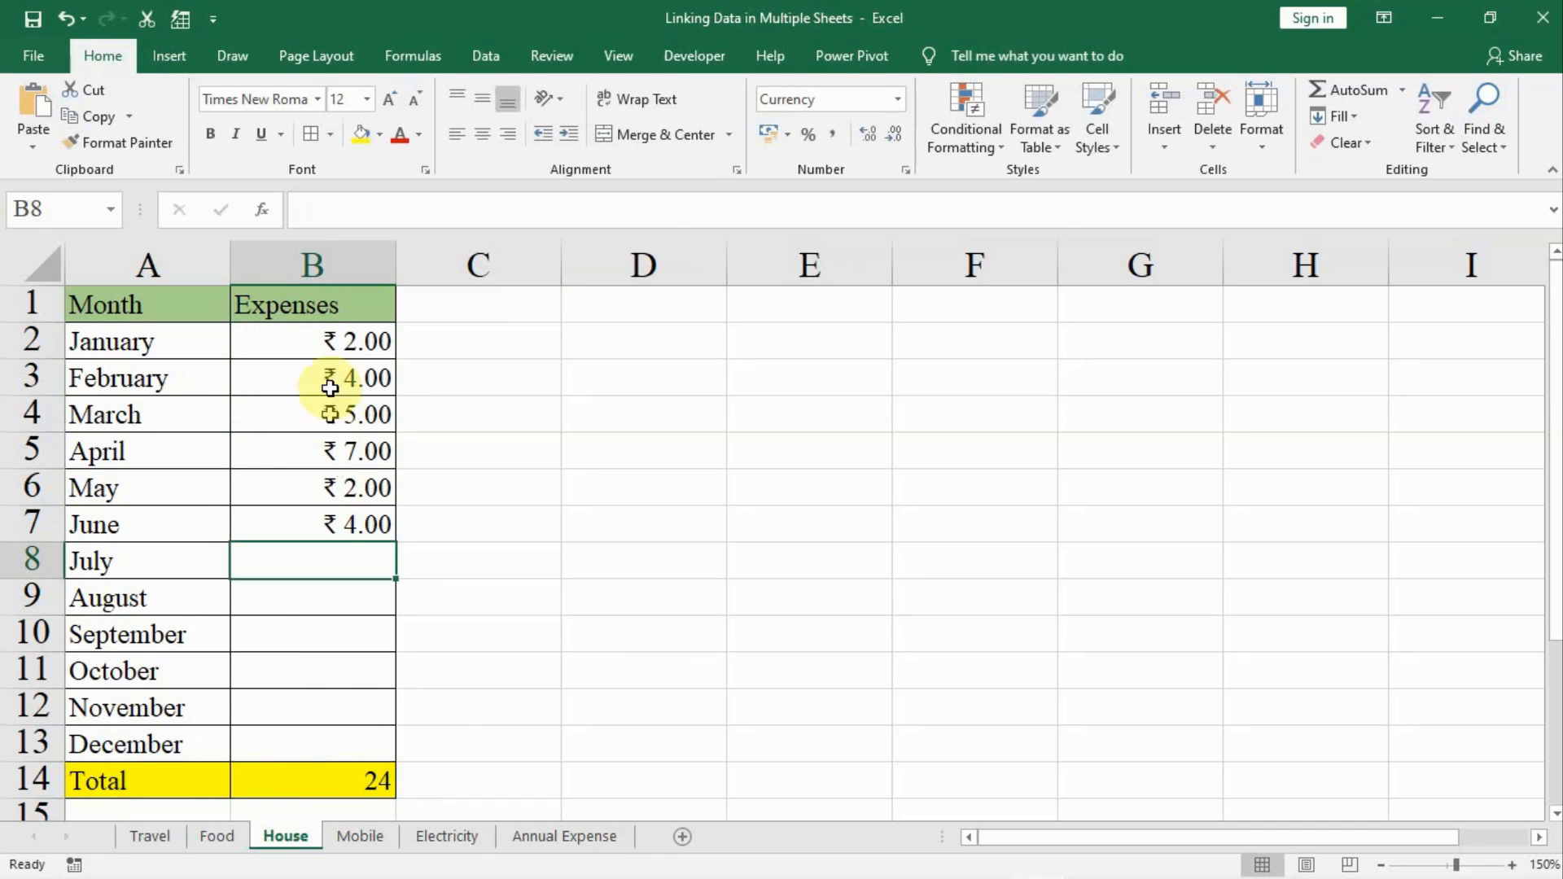
{"action": "left_click", "coordinate": [332, 339]}
{"action": "type", "text": "1"}
{"action": "key", "text": "Tab"}
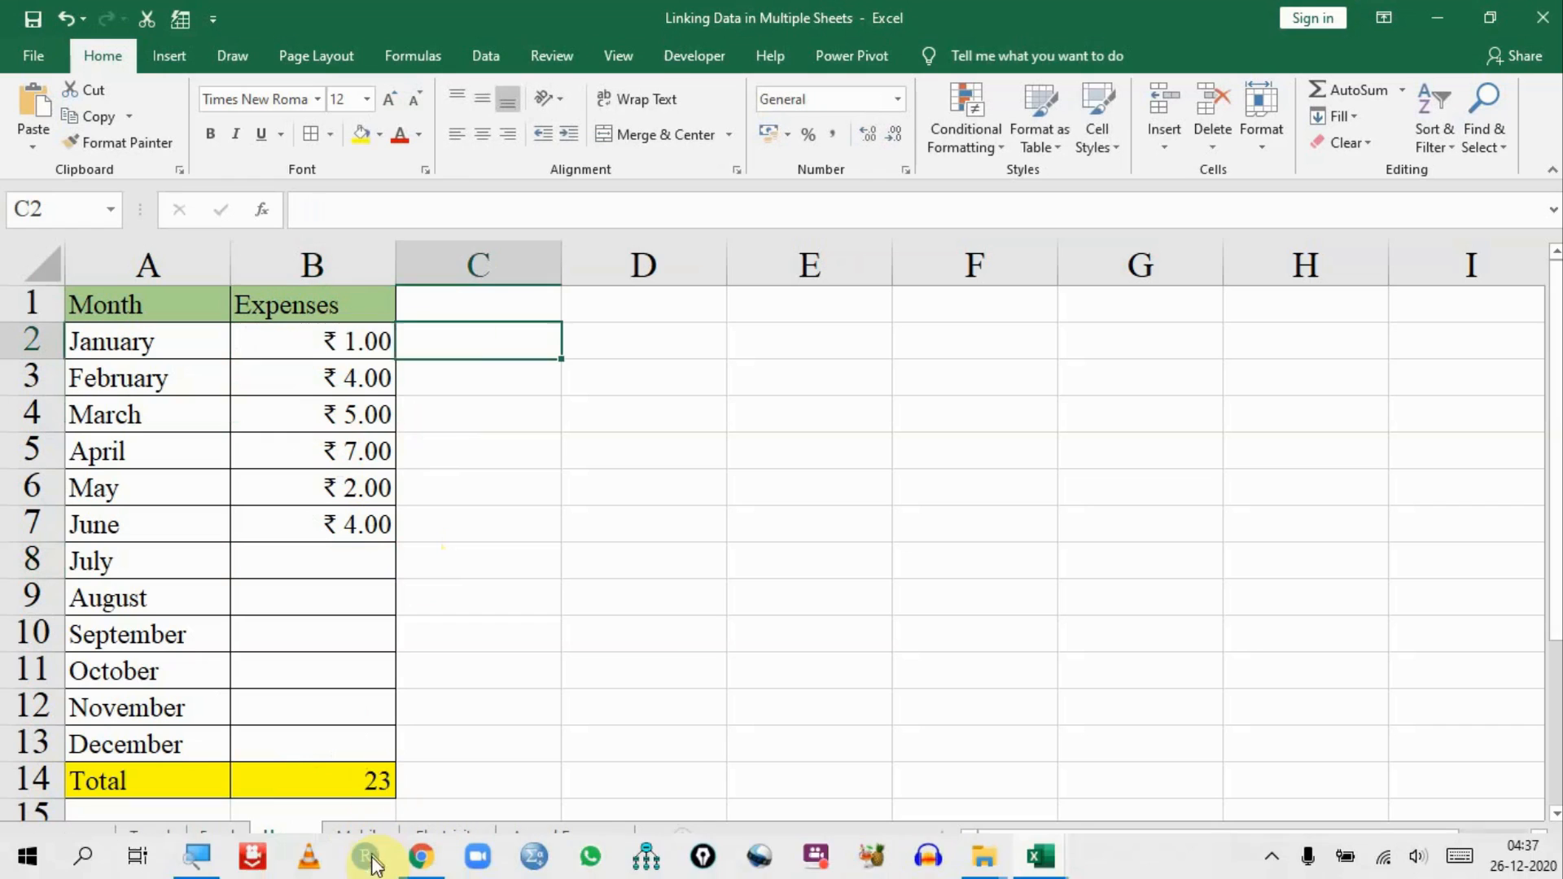
{"action": "left_click", "coordinate": [360, 832]}
{"action": "left_click", "coordinate": [338, 340]}
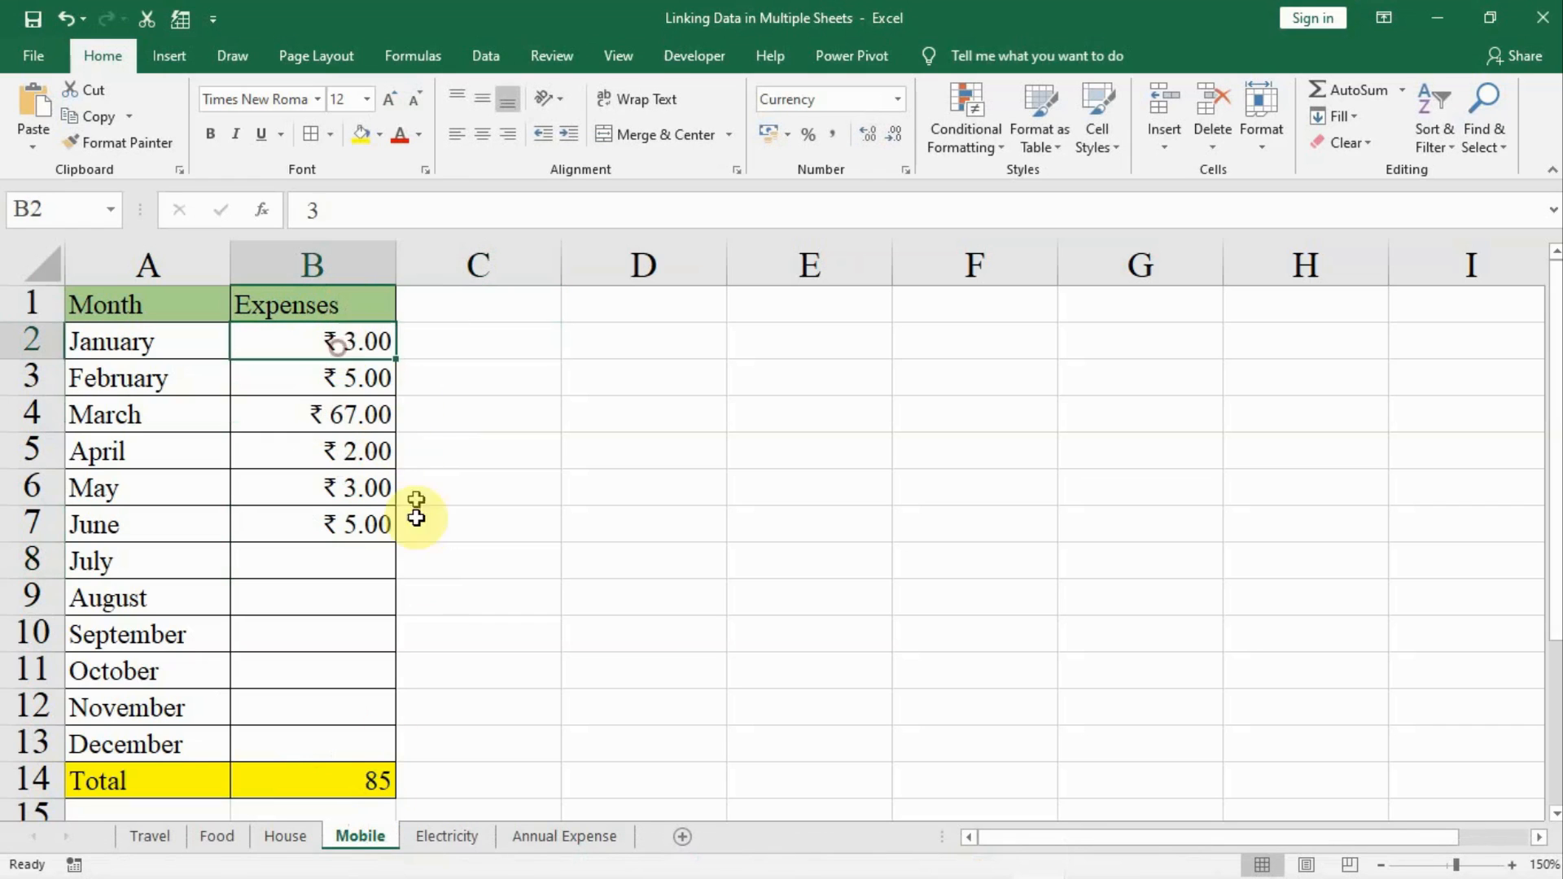
{"action": "type", "text": "1"}
{"action": "key", "text": "Tab"}
Set the January expense in B2 of the Electricity sheet to 1 and check January's linked amount on Annual Expense
{"action": "left_click", "coordinate": [446, 836]}
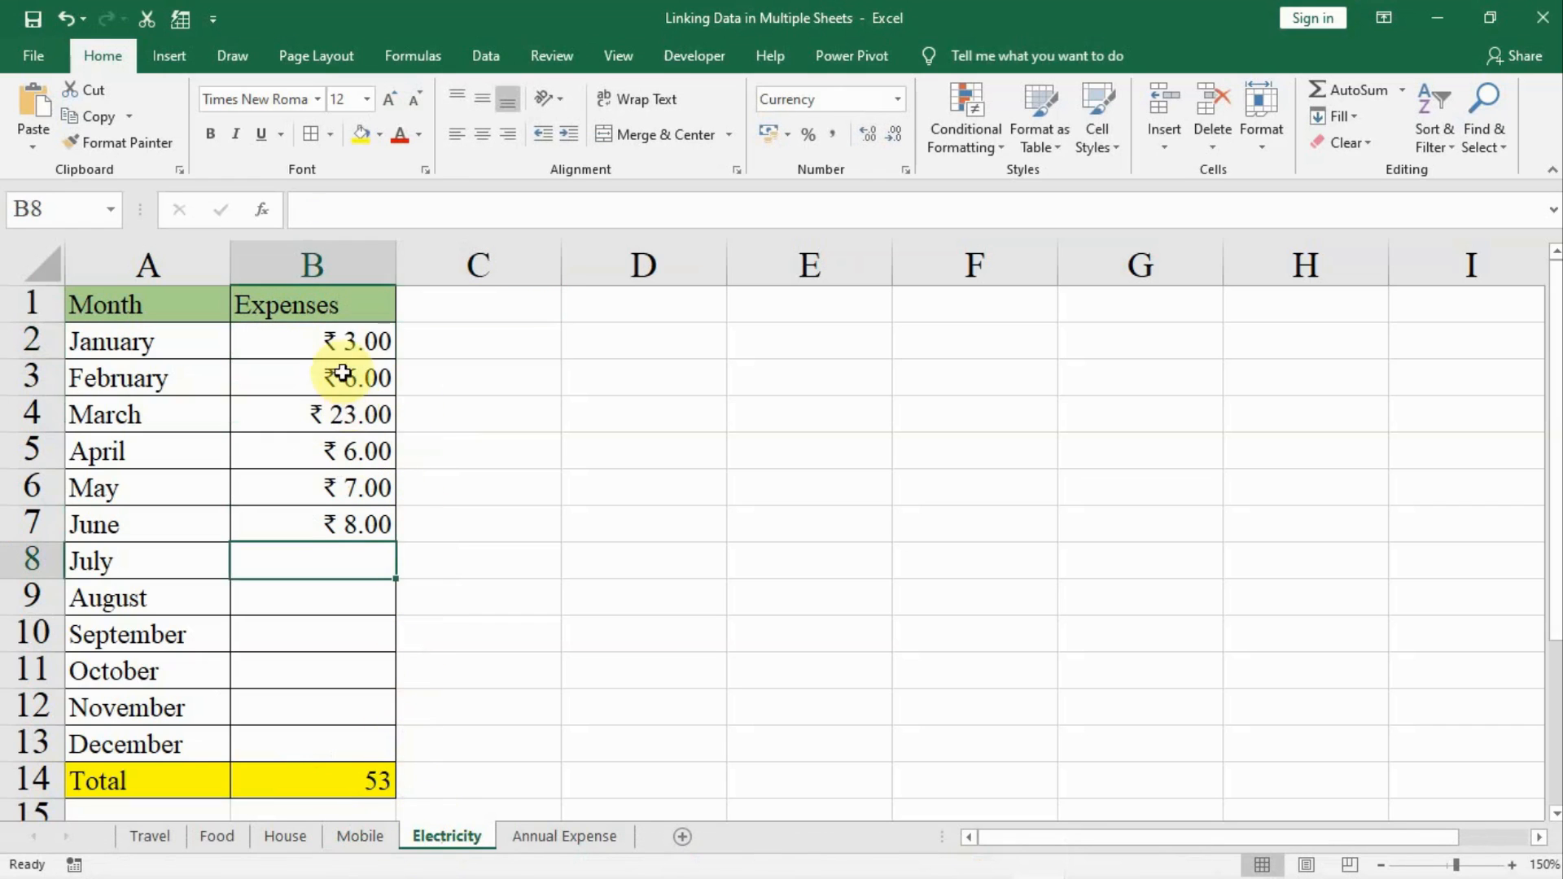
{"action": "left_click", "coordinate": [338, 346]}
{"action": "type", "text": "1"}
{"action": "key", "text": "Tab"}
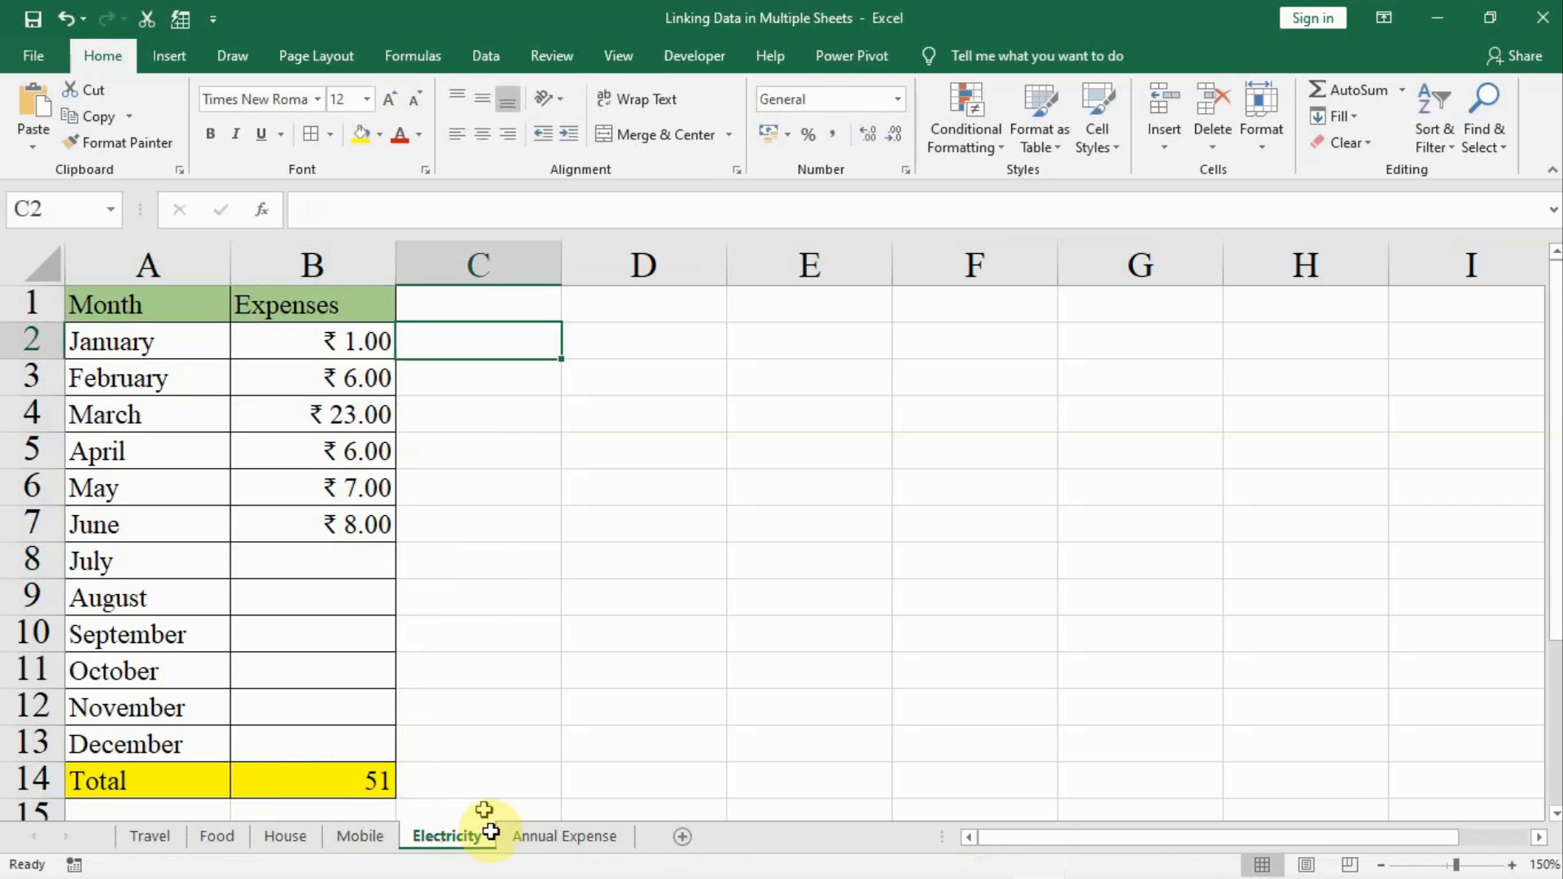
{"action": "left_click", "coordinate": [524, 837]}
{"action": "left_click", "coordinate": [326, 340]}
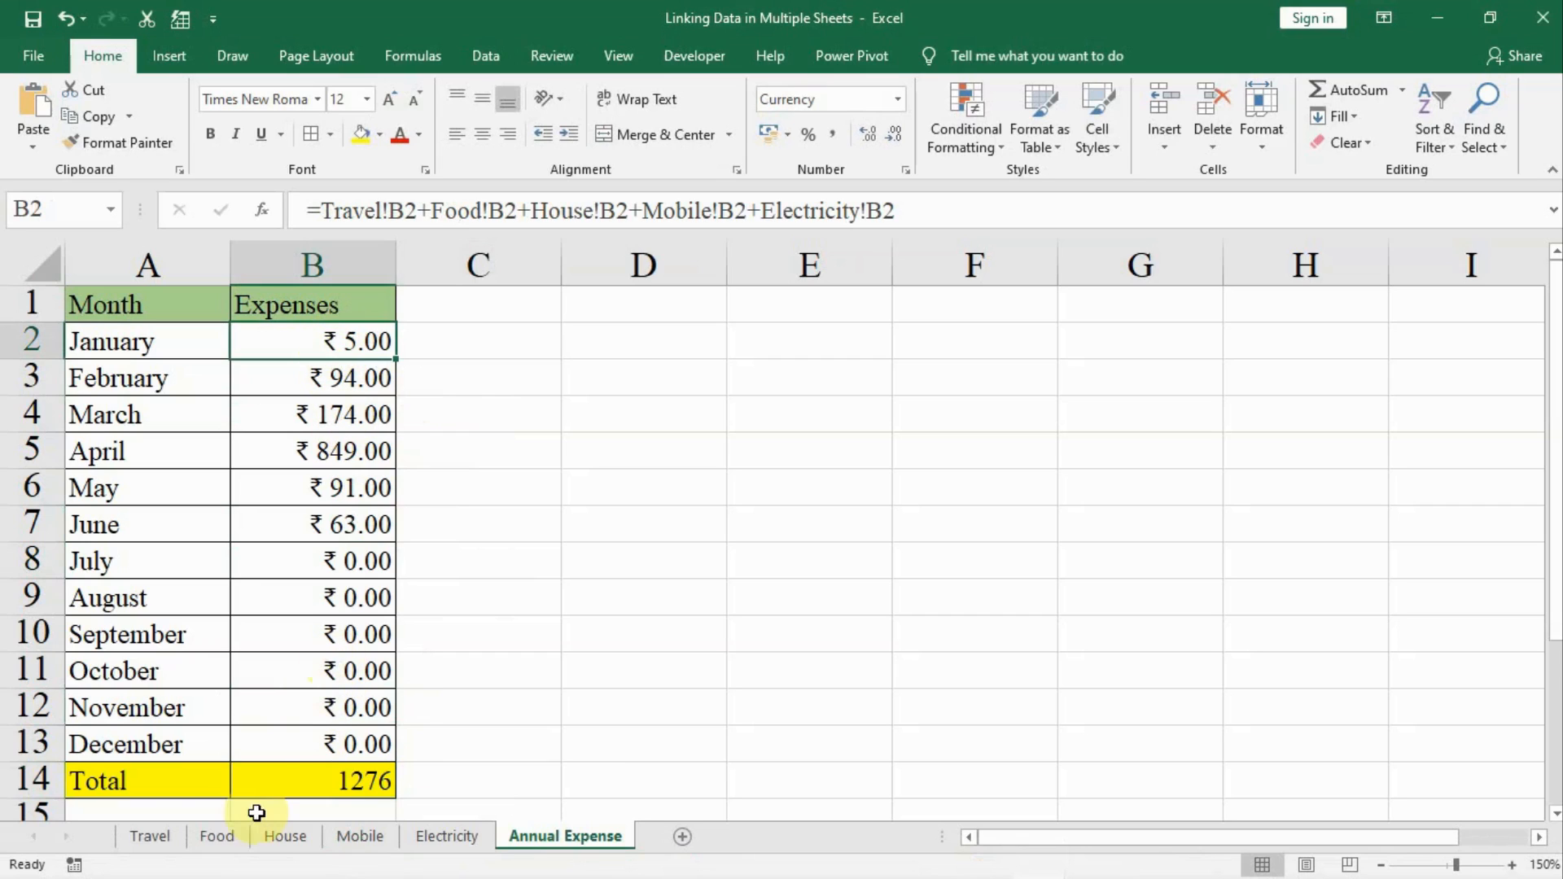
Enter 23 as the July expense in B8 of the Travel sheet and check the July row on Annual Expense
{"action": "left_click", "coordinate": [155, 836]}
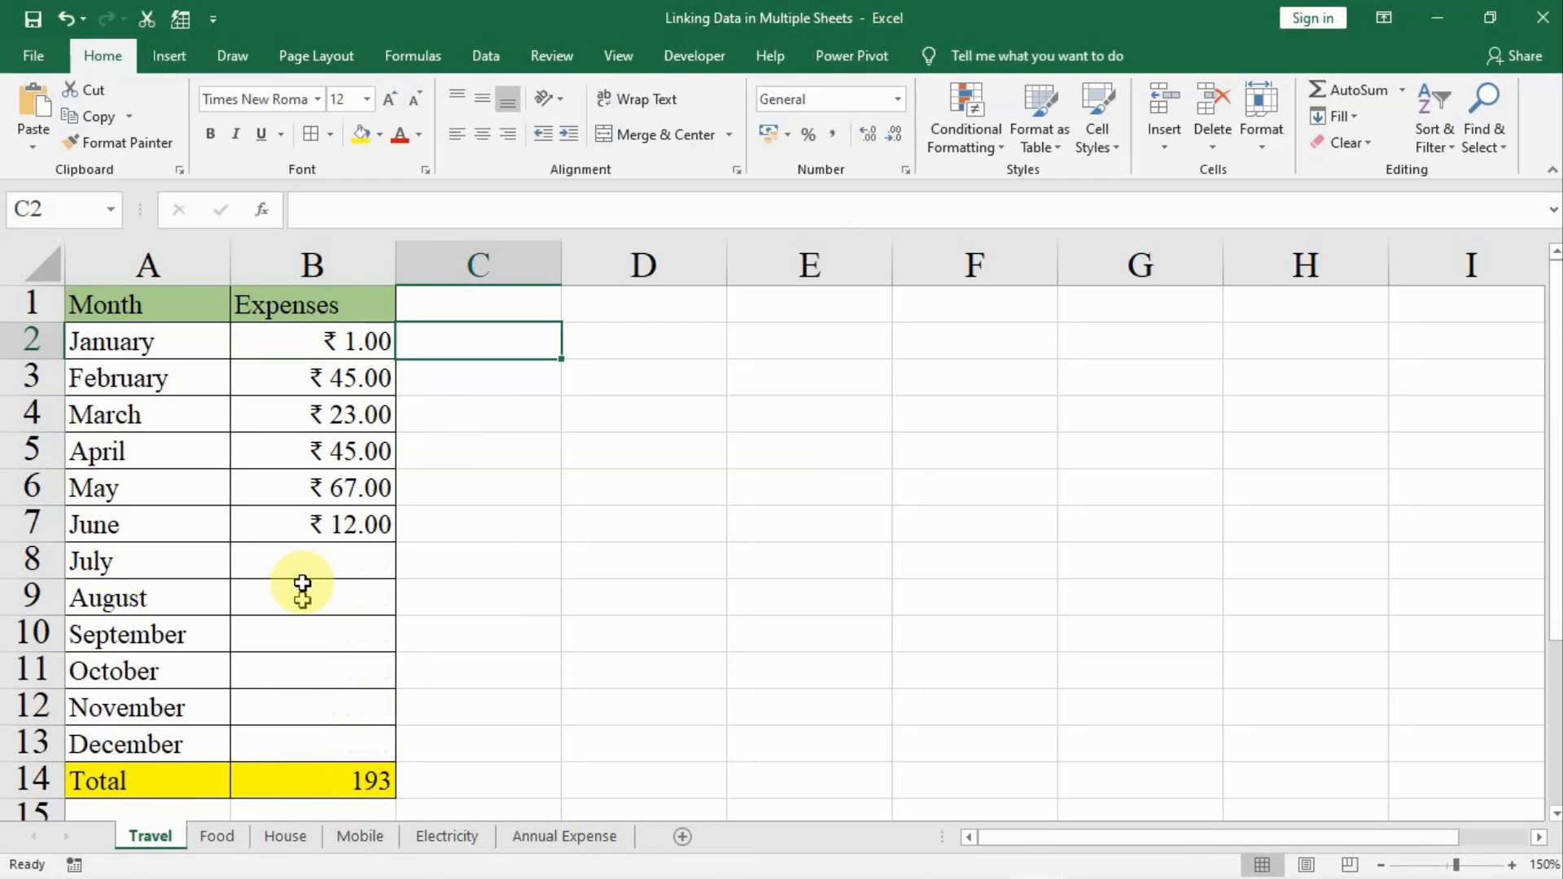
{"action": "left_click", "coordinate": [321, 556]}
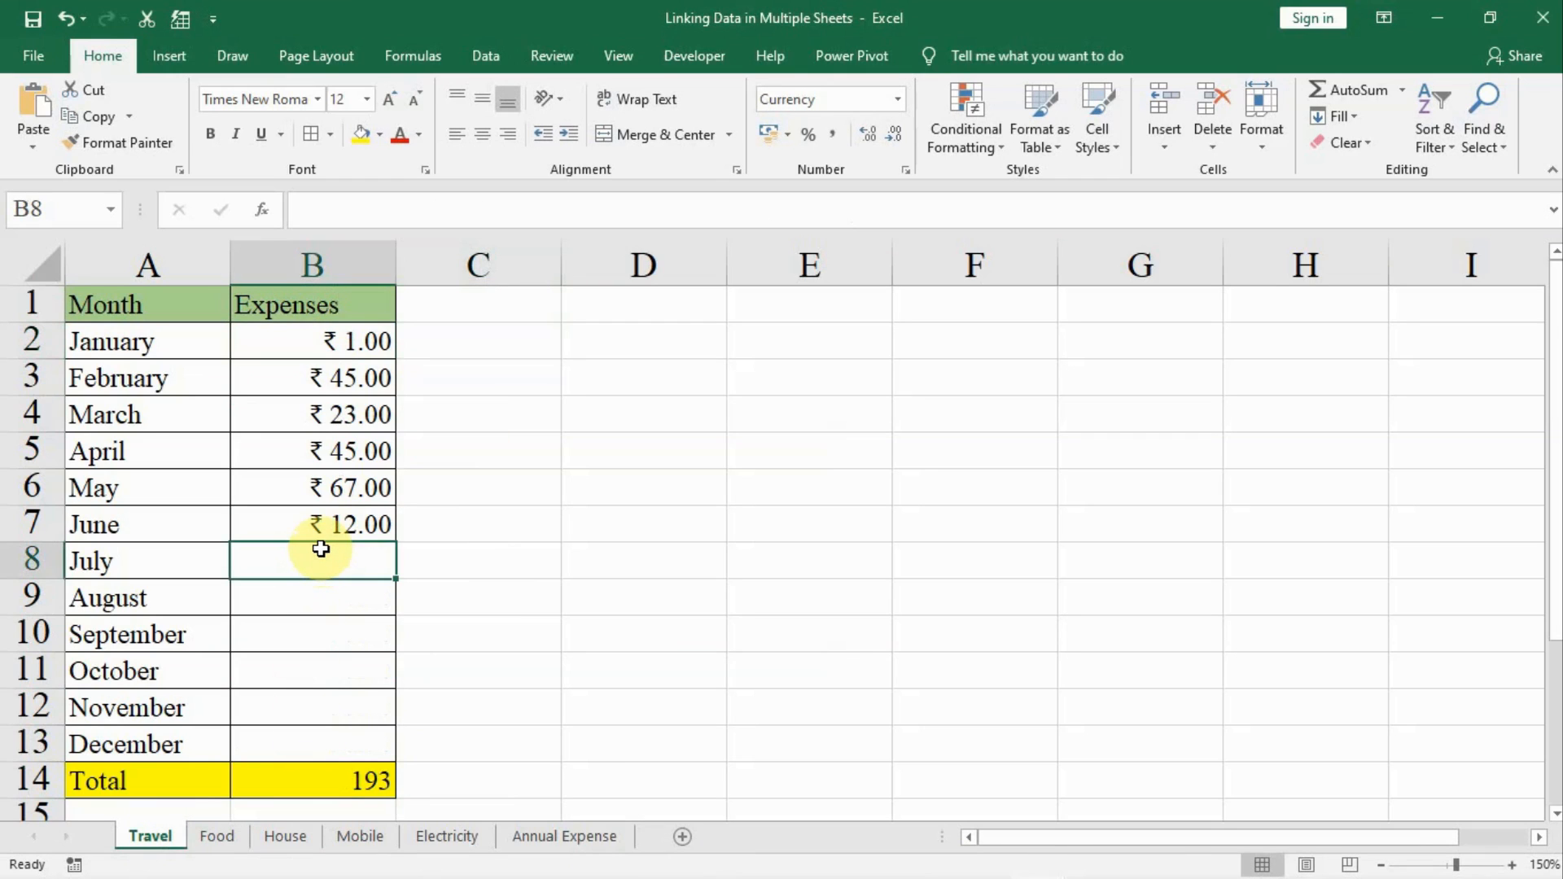
{"action": "type", "text": "23"}
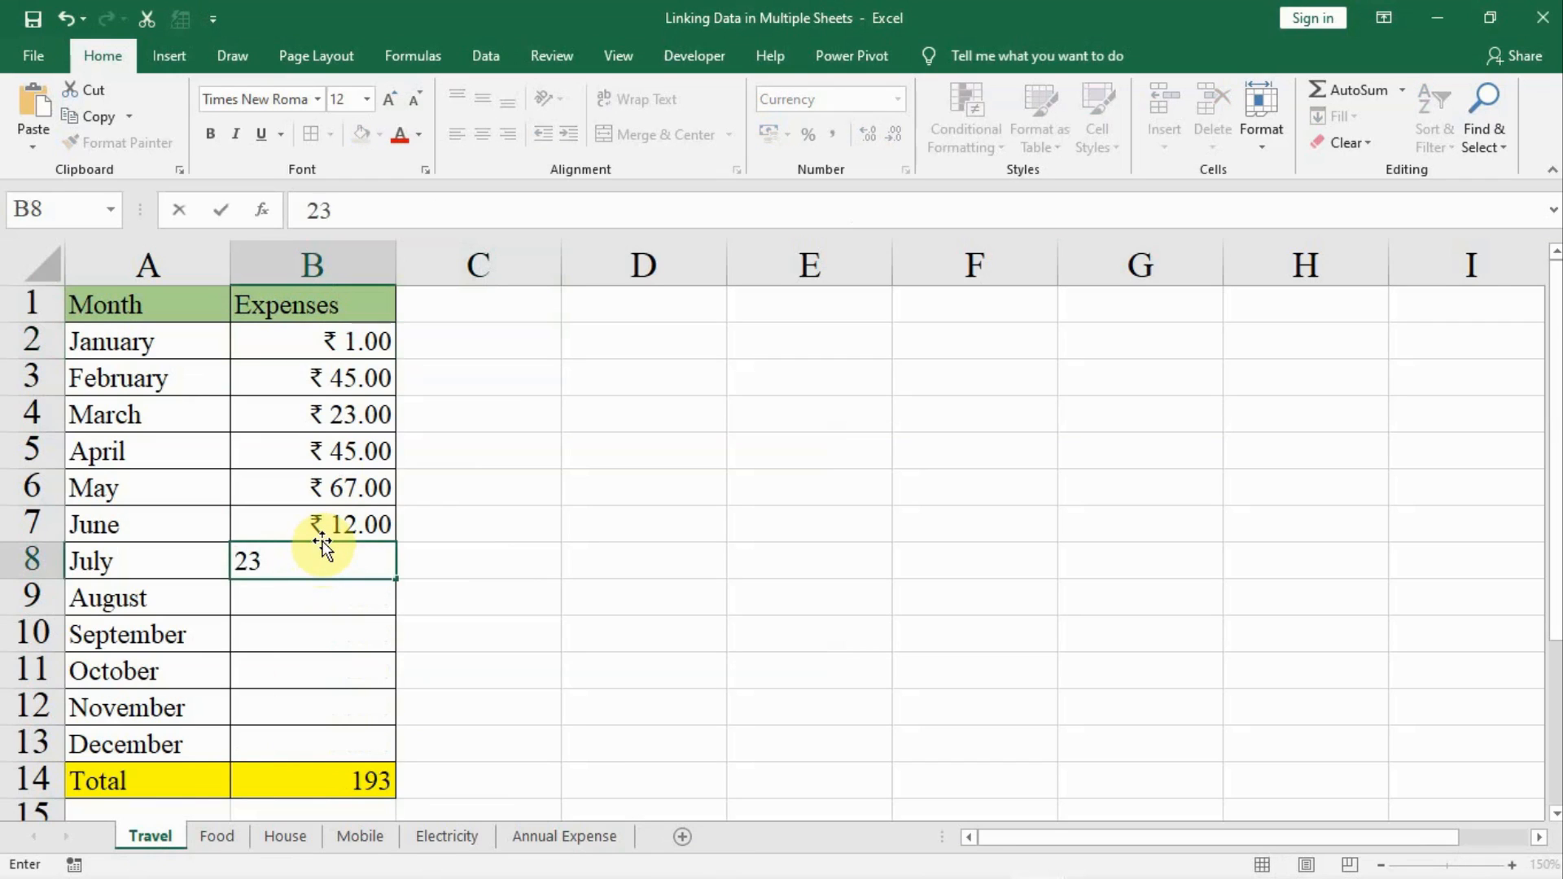
{"action": "key", "text": "Return"}
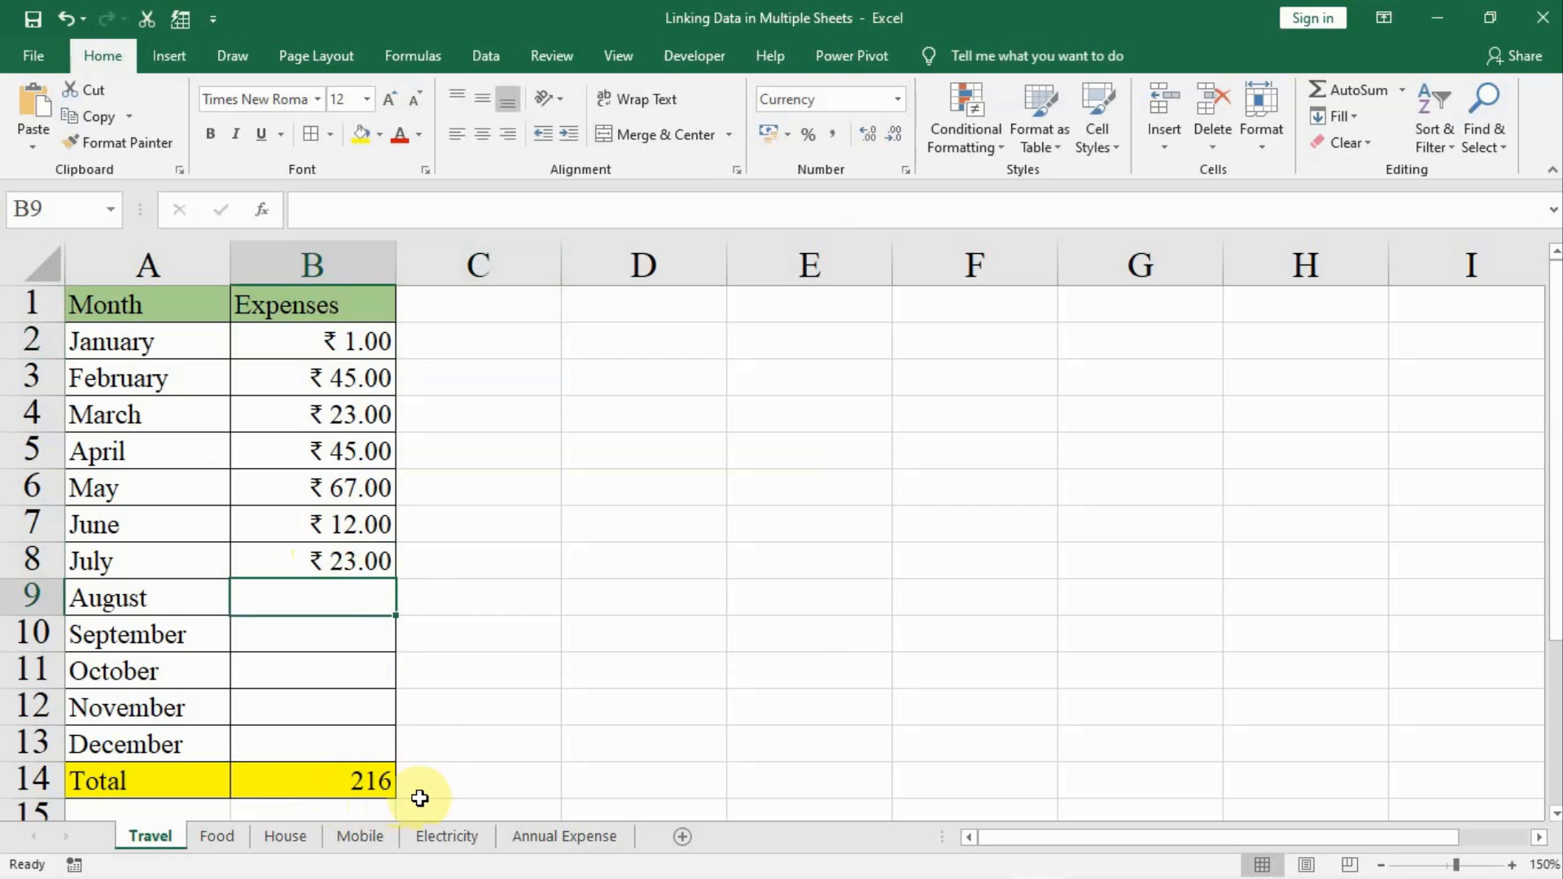
{"action": "left_click", "coordinate": [539, 832]}
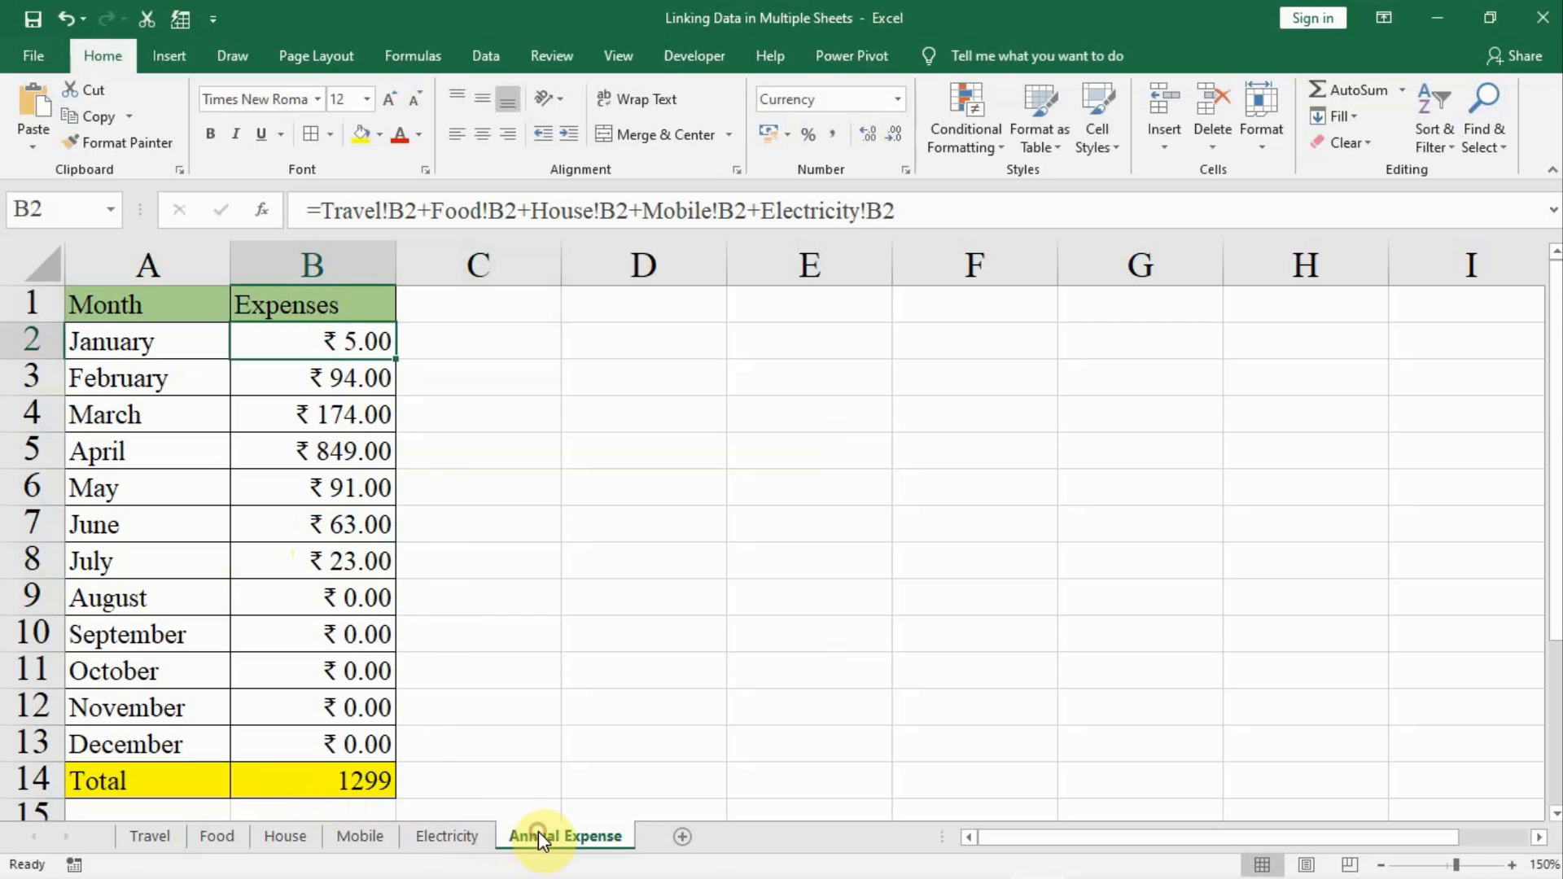
{"action": "left_click", "coordinate": [10, 558]}
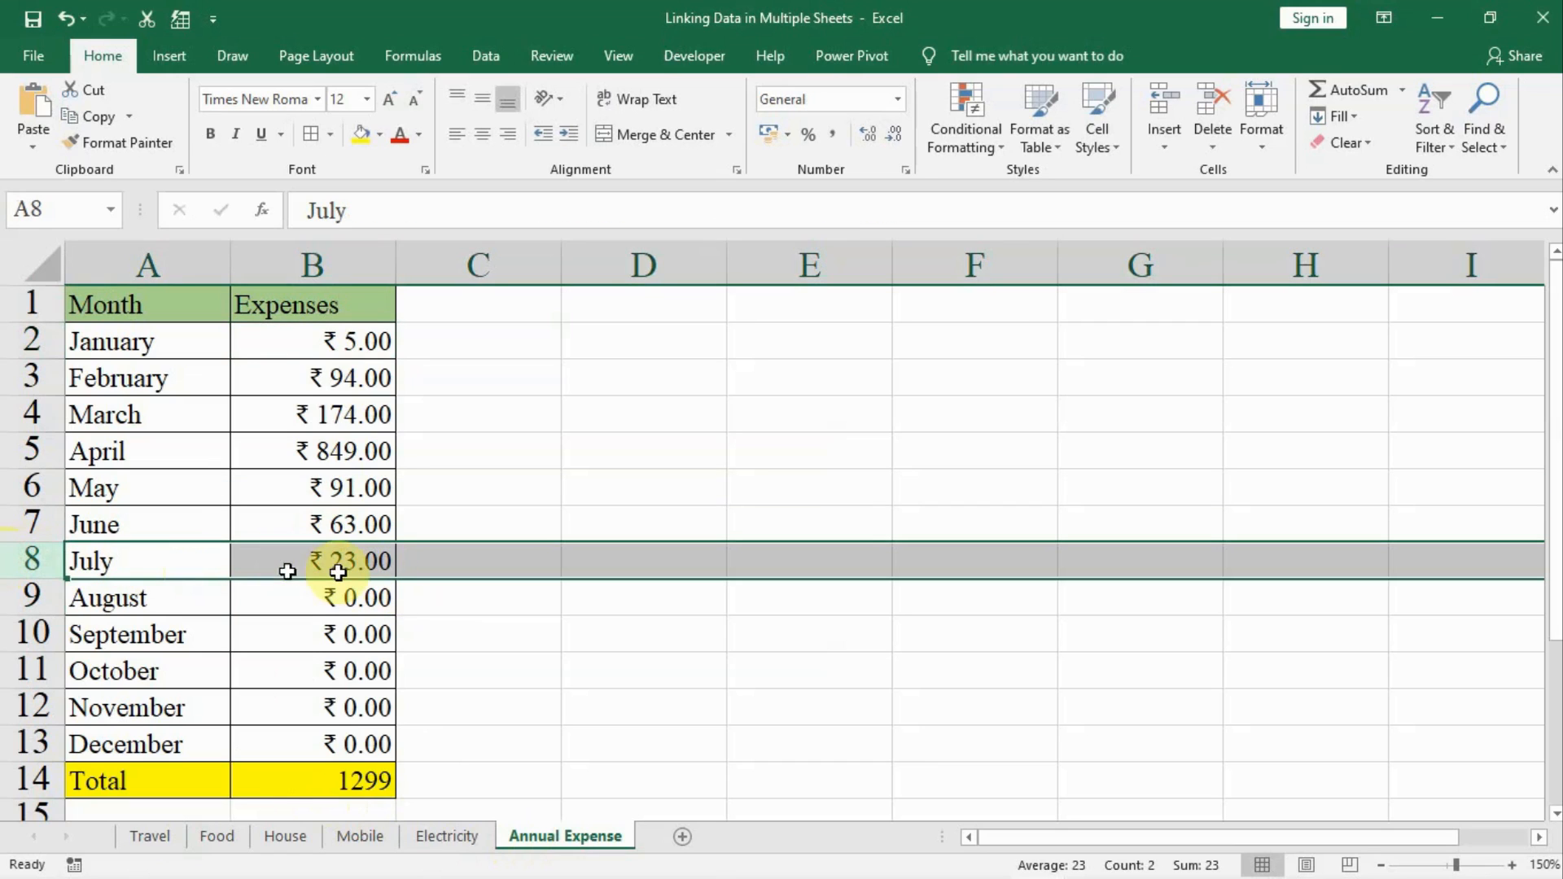